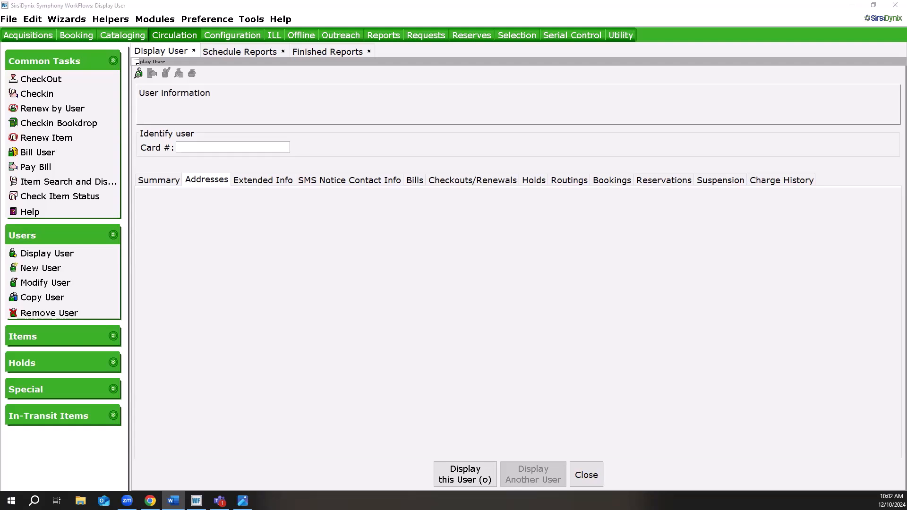
Search for users by the name TRAINING in all libraries and display the example patron listed fourth.
left_click(139, 75)
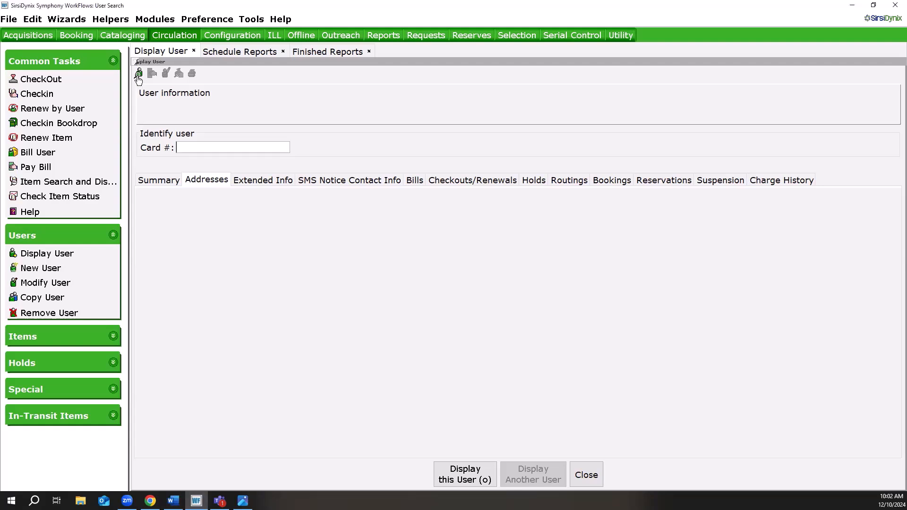
type("TRAINING")
key("Return")
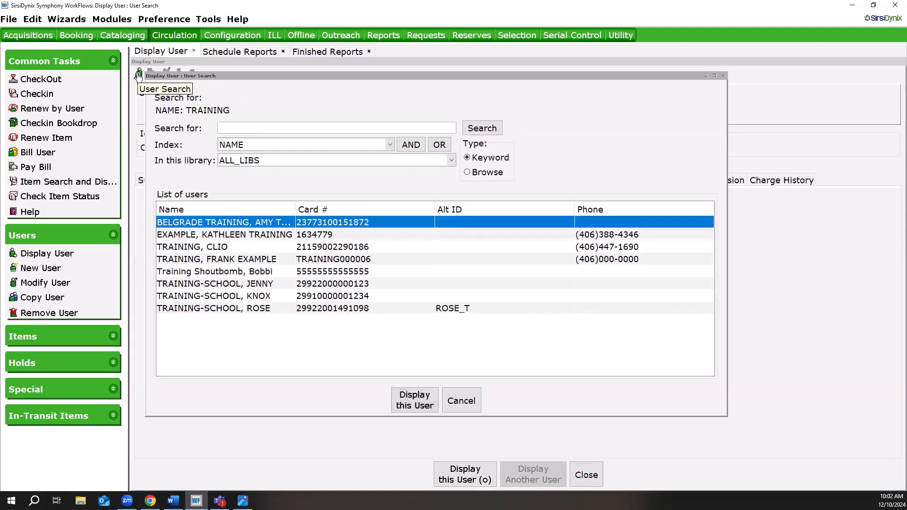
left_click(249, 259)
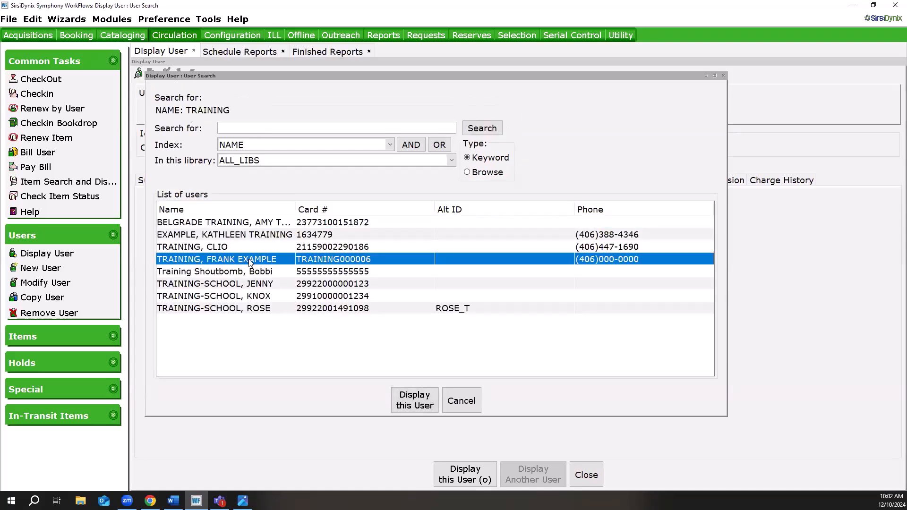
left_click(401, 393)
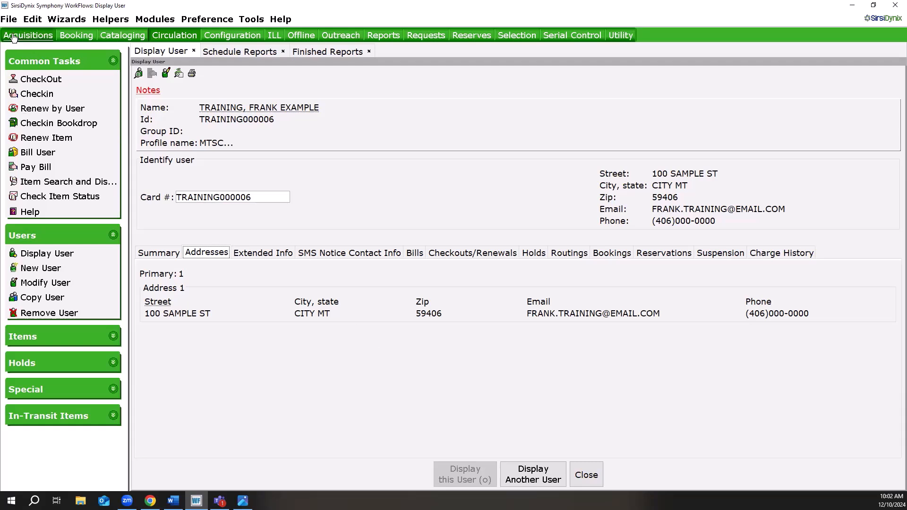
Open a print preview of the displayed user's record and view its second page.
left_click(9, 20)
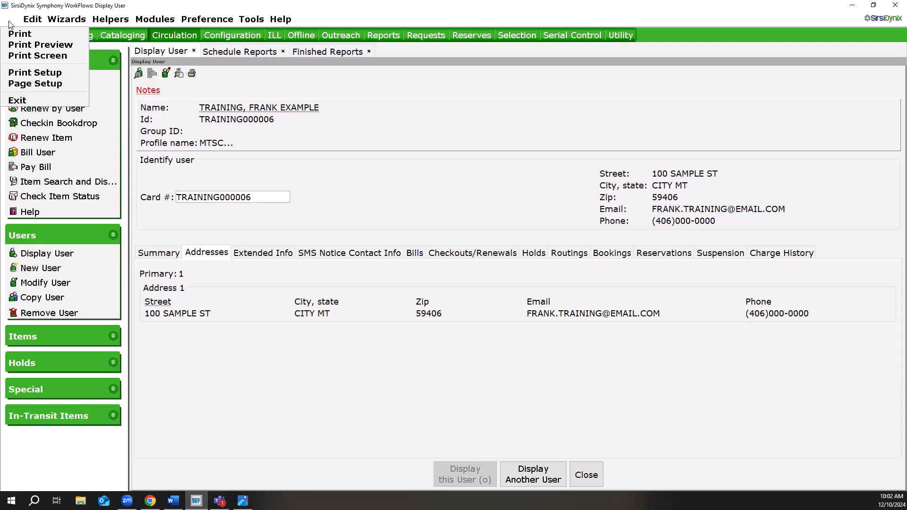
left_click(21, 46)
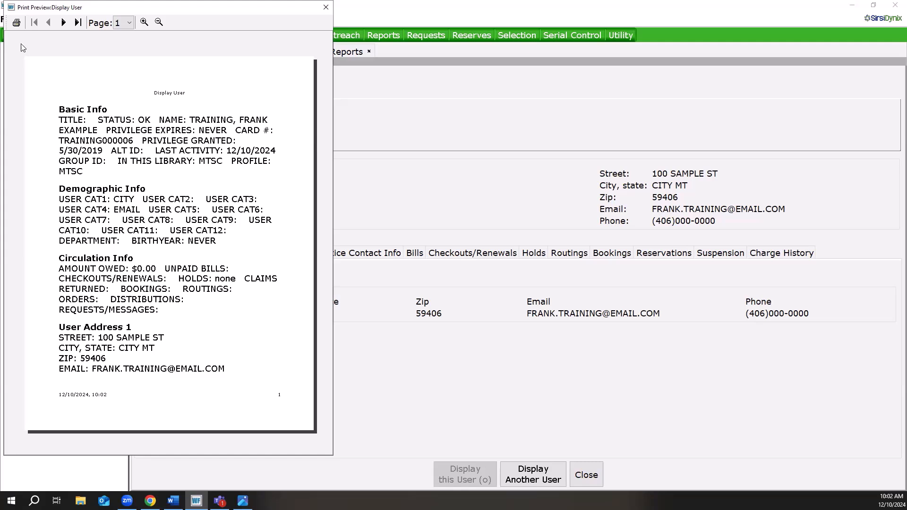
left_click(63, 22)
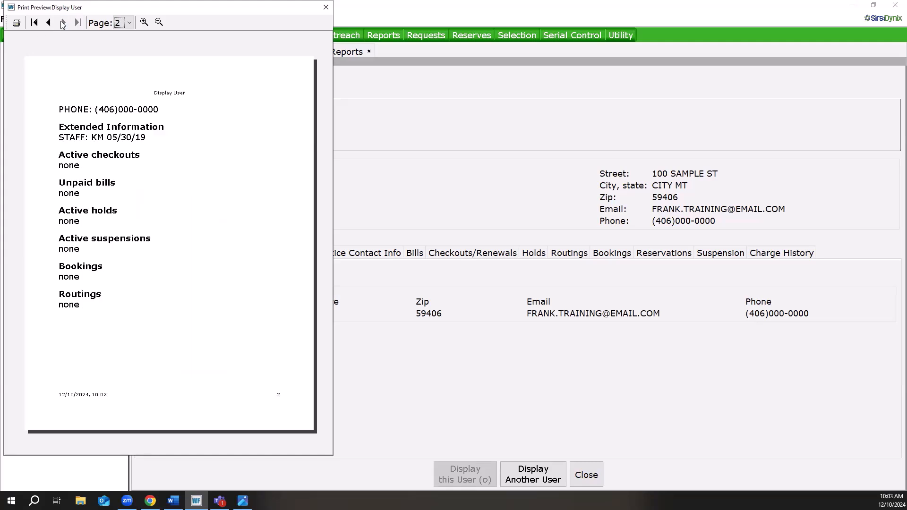
left_click(129, 23)
left_click(130, 27)
Review the Adobe PDF printer's layout and paper/quality properties from the preview, cancel printing, and close the preview.
left_click(17, 23)
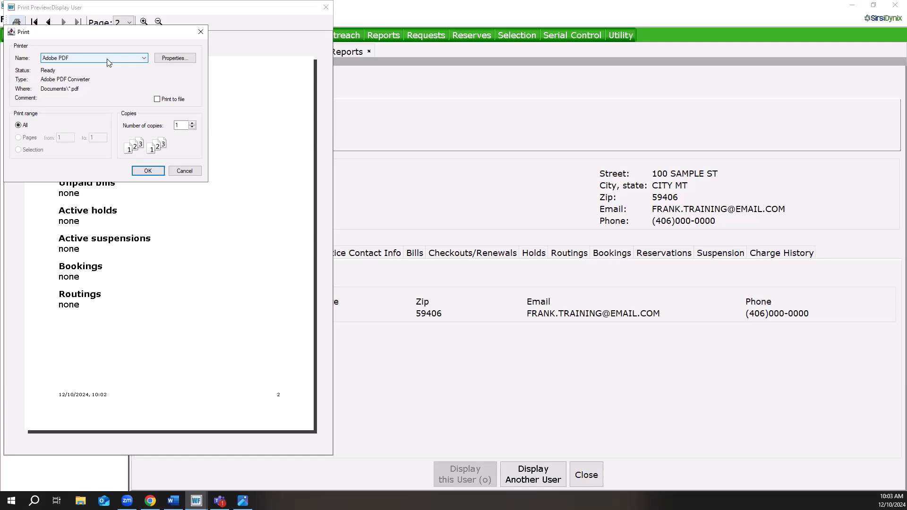
left_click(170, 59)
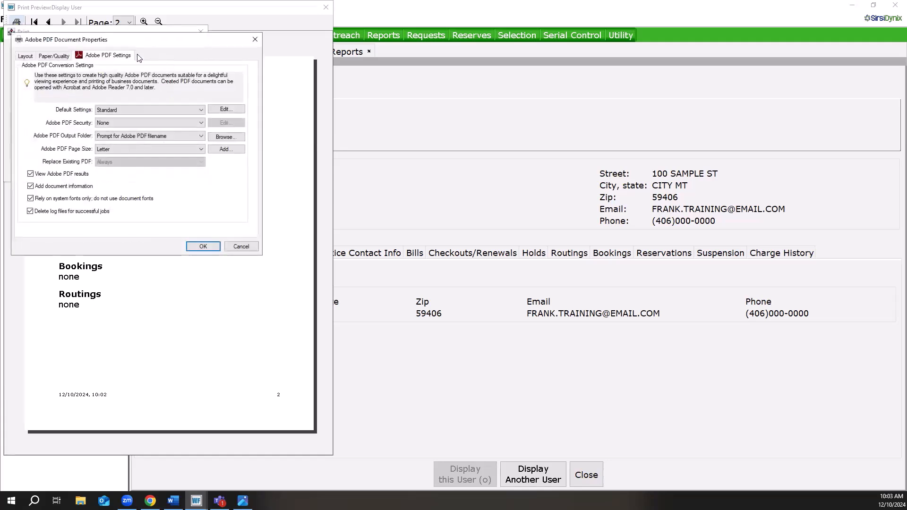
left_click(25, 56)
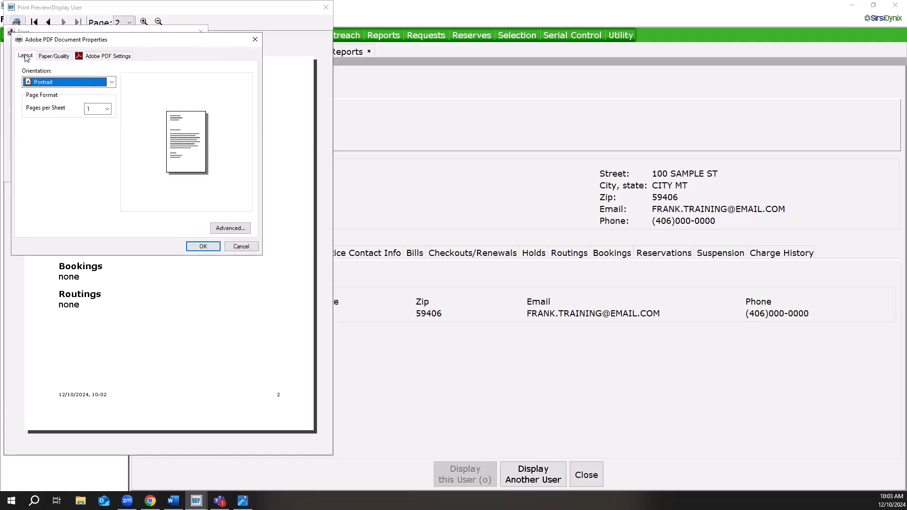
left_click(55, 57)
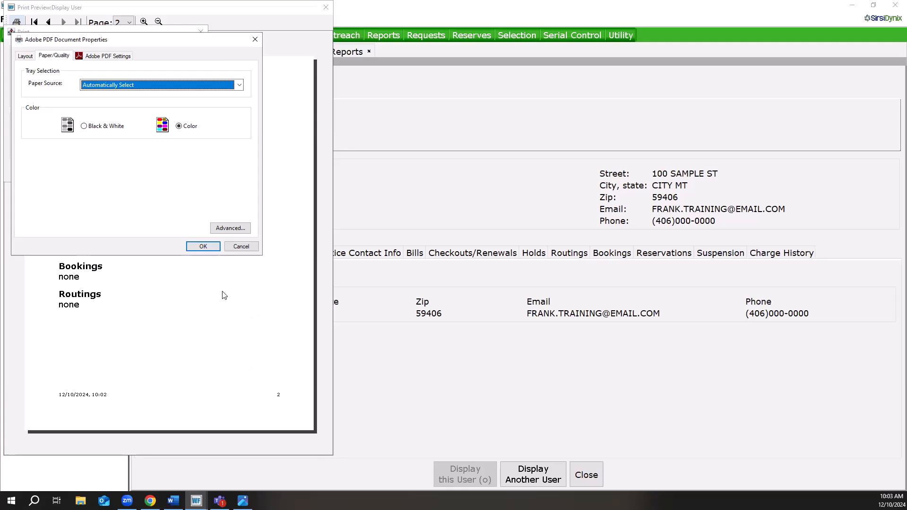
left_click(238, 248)
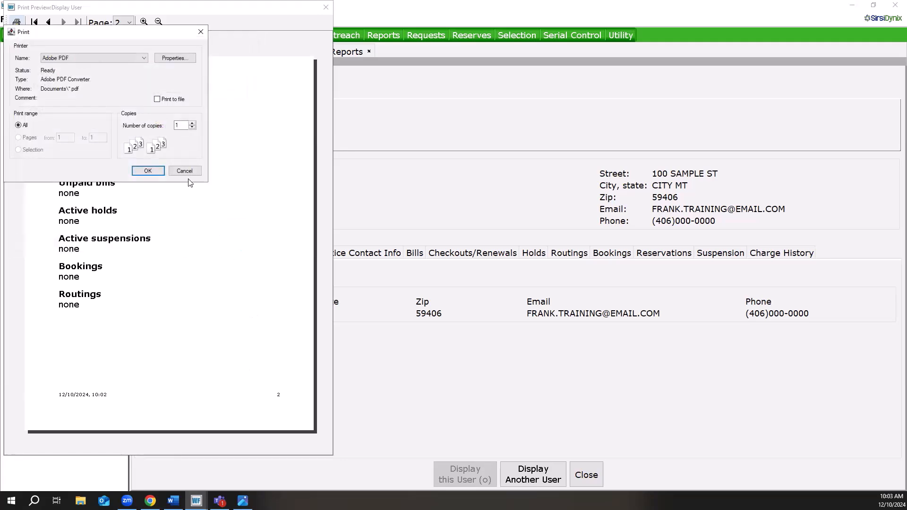
left_click(185, 171)
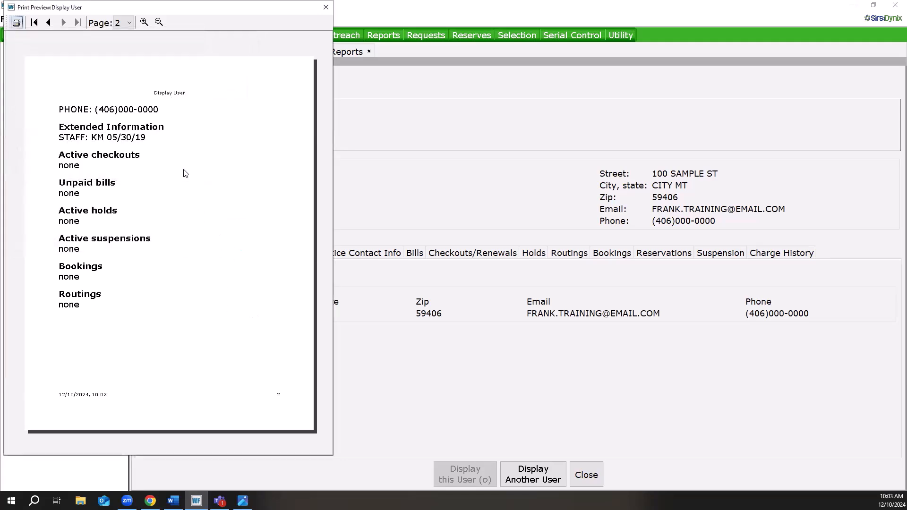
left_click(324, 7)
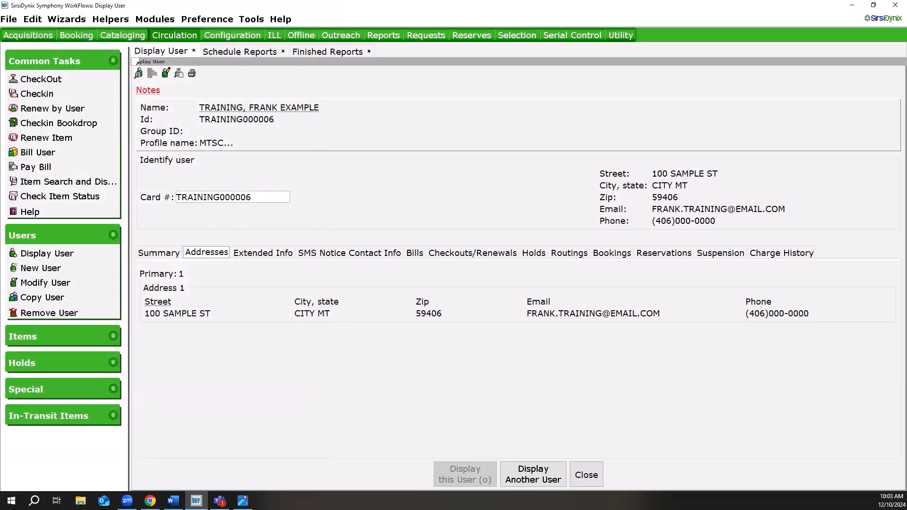
Open the print dialog directly for the displayed user and dismiss it without printing.
left_click(13, 21)
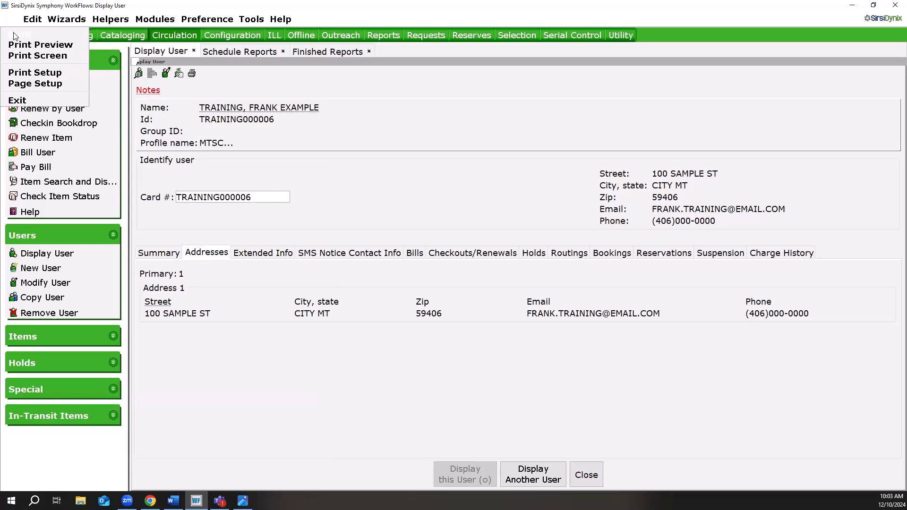
left_click(14, 36)
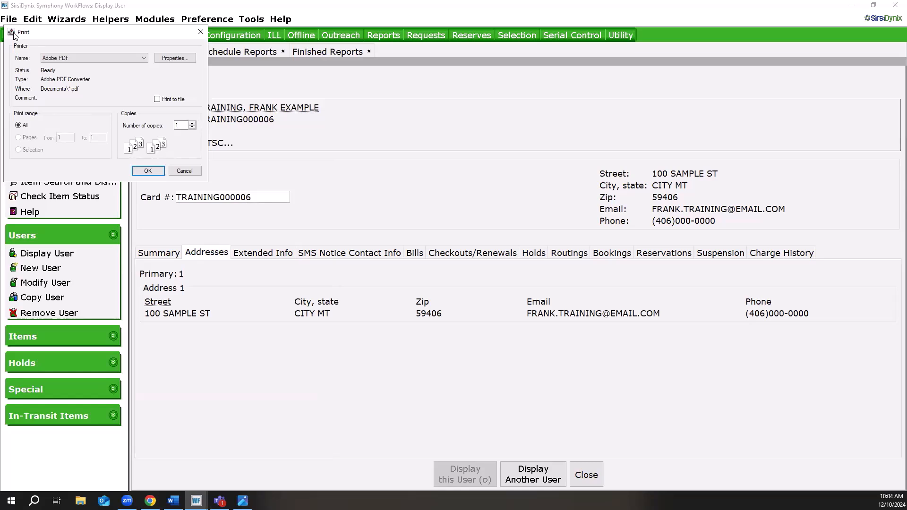
left_click(184, 170)
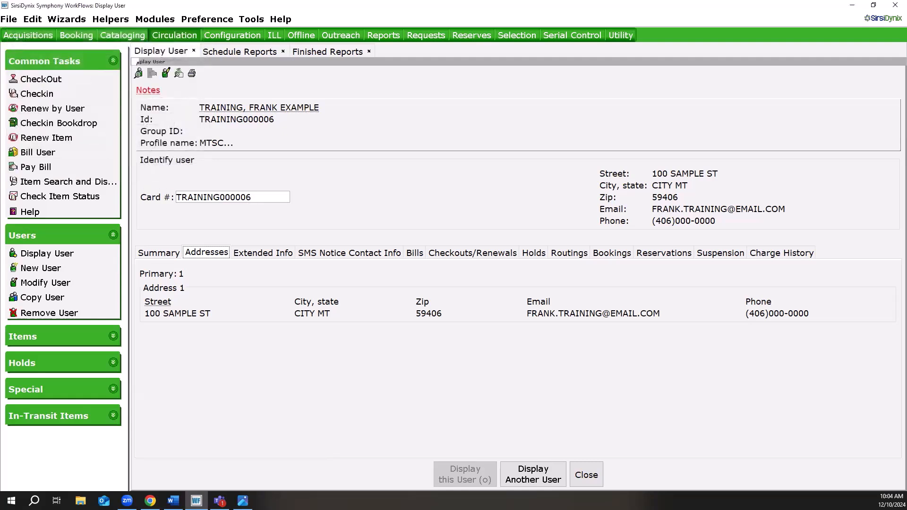
Output the user's Addresses view to the browser with Print Screen, check the browser's print option, and return to WorkFlows.
left_click(10, 20)
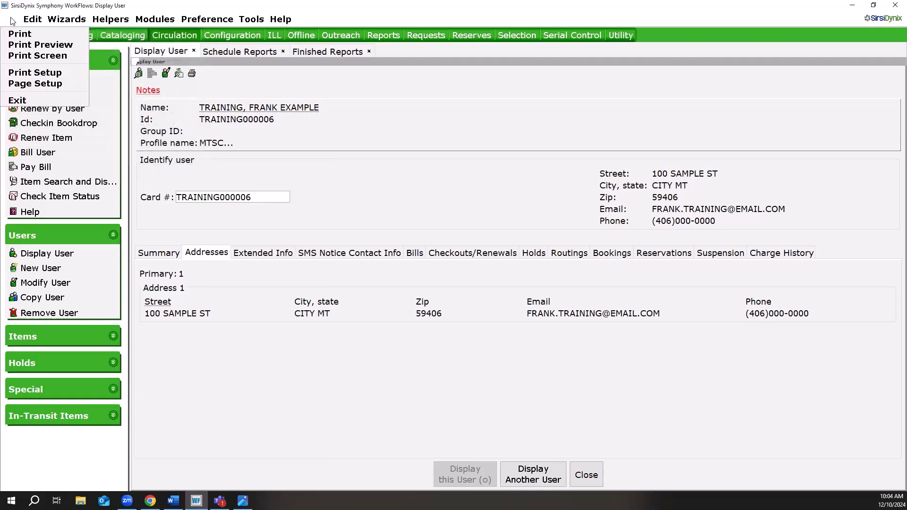
left_click(34, 57)
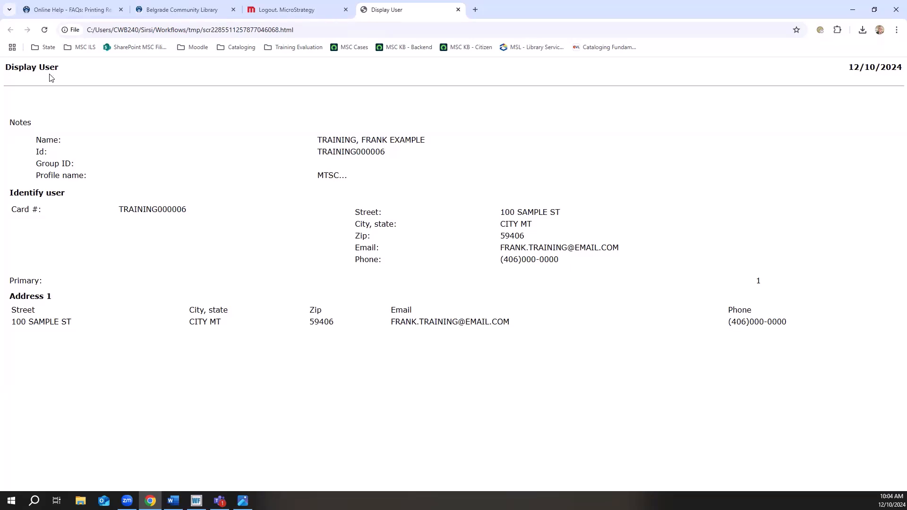
left_click(894, 31)
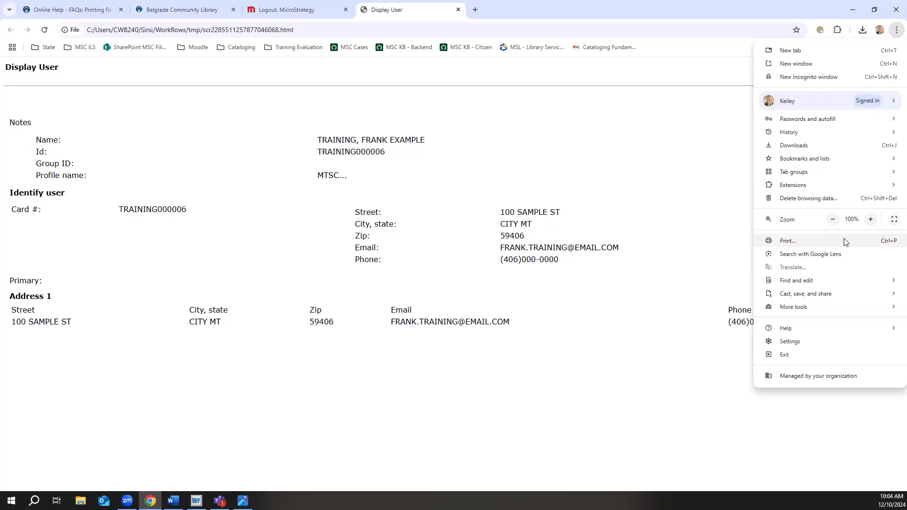
left_click(649, 265)
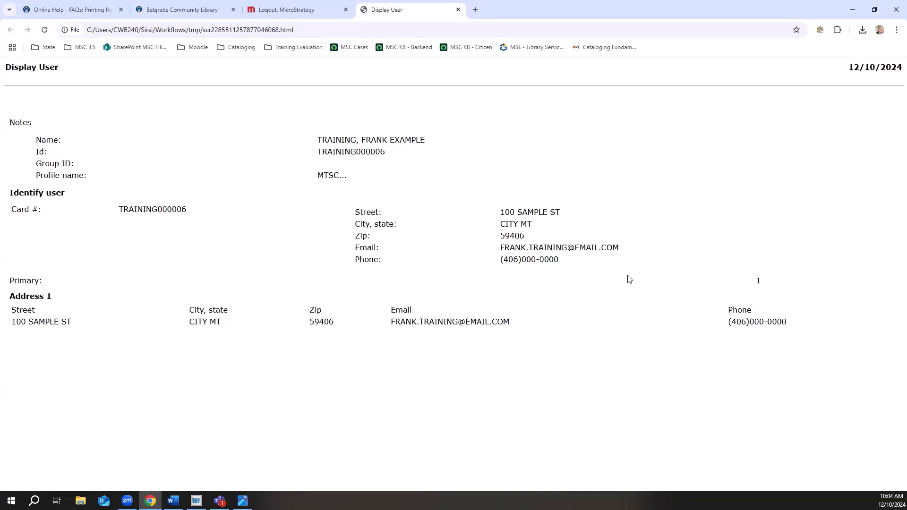
left_click(852, 13)
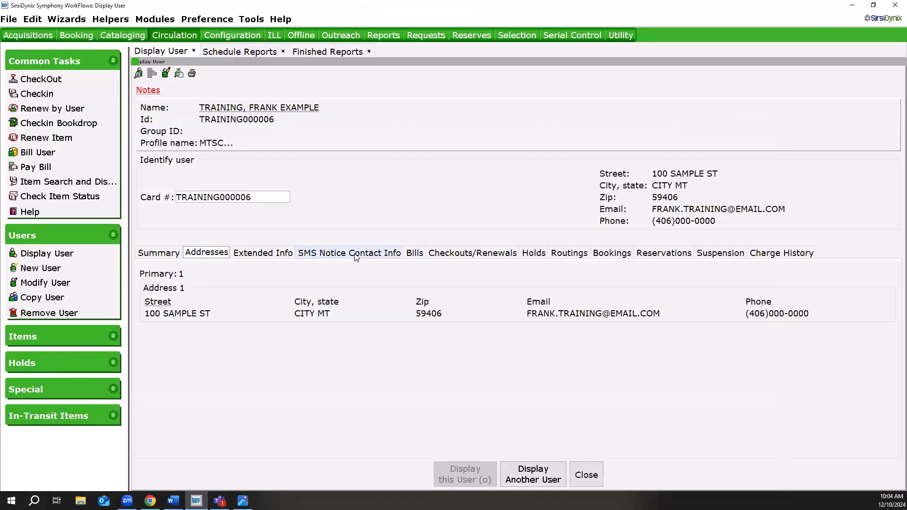
Output the user's SMS Notice Contact Info view to the browser with Print Screen and return to WorkFlows.
left_click(356, 257)
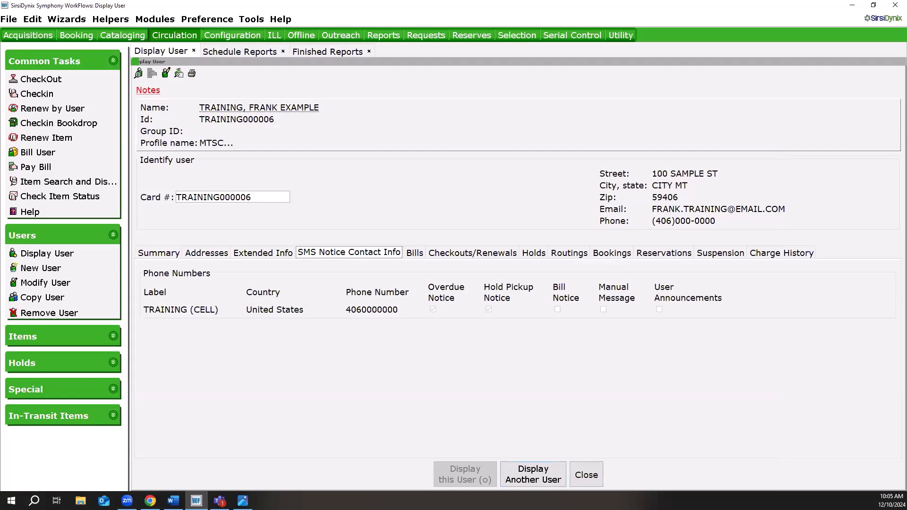
left_click(15, 23)
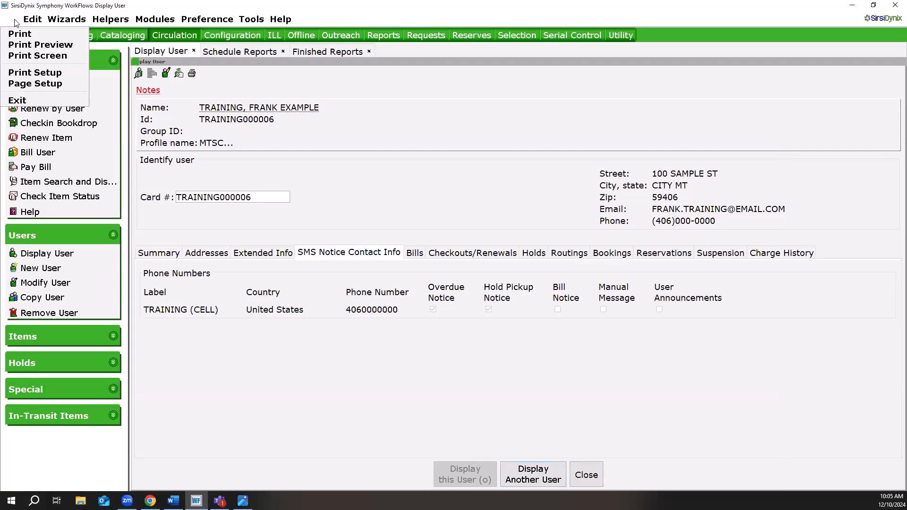
left_click(31, 54)
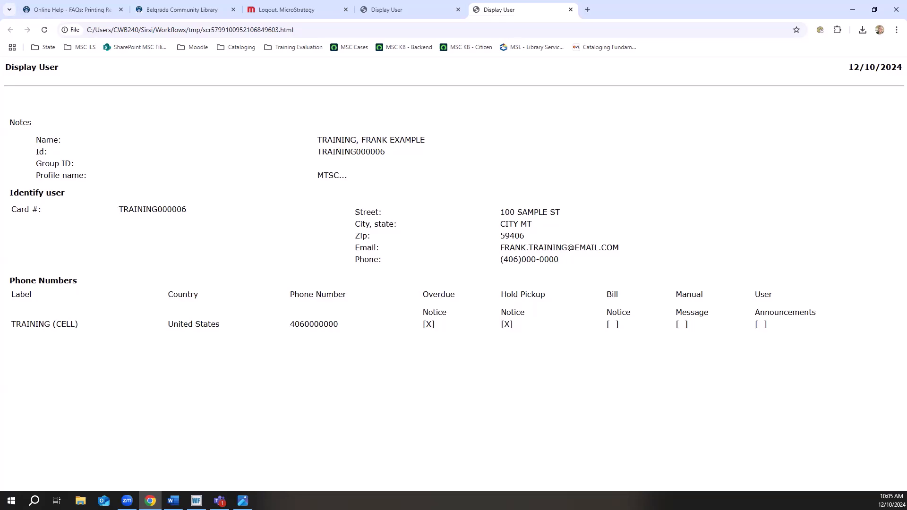
left_click(854, 13)
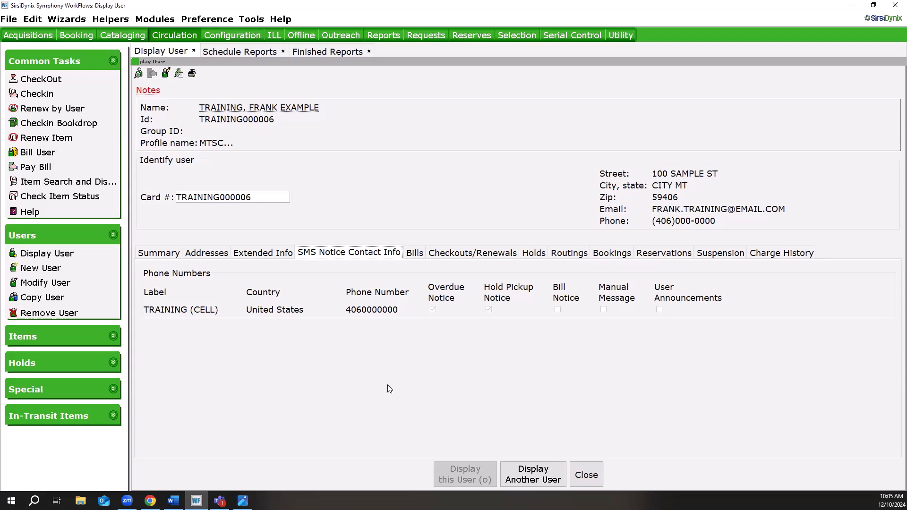
Prepare a user printout with the summary, active checkouts, unpaid bills and active holds, open its print dialog, and close everything without printing.
left_click(192, 74)
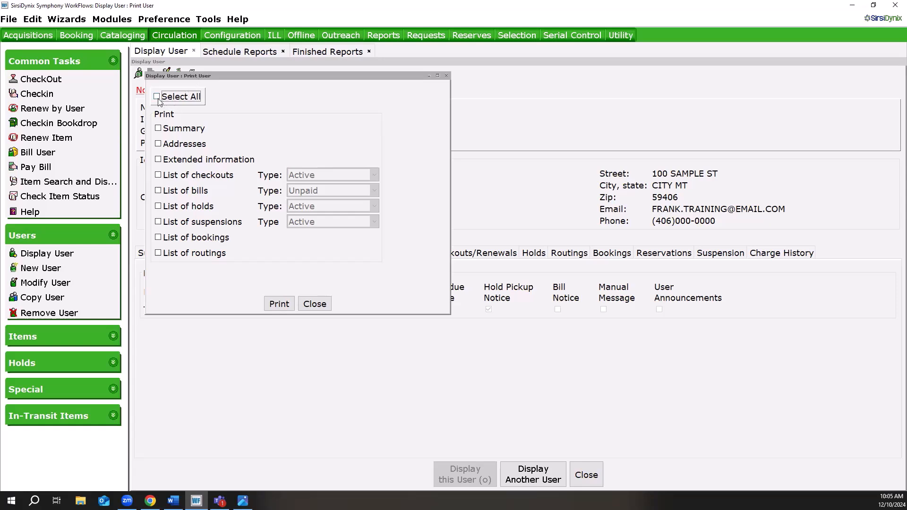
left_click(159, 129)
left_click(159, 175)
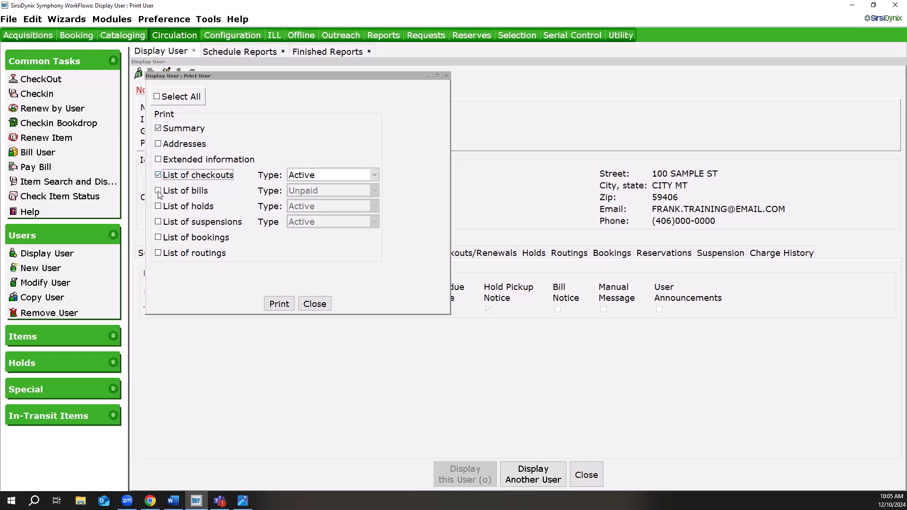
left_click(158, 190)
left_click(159, 207)
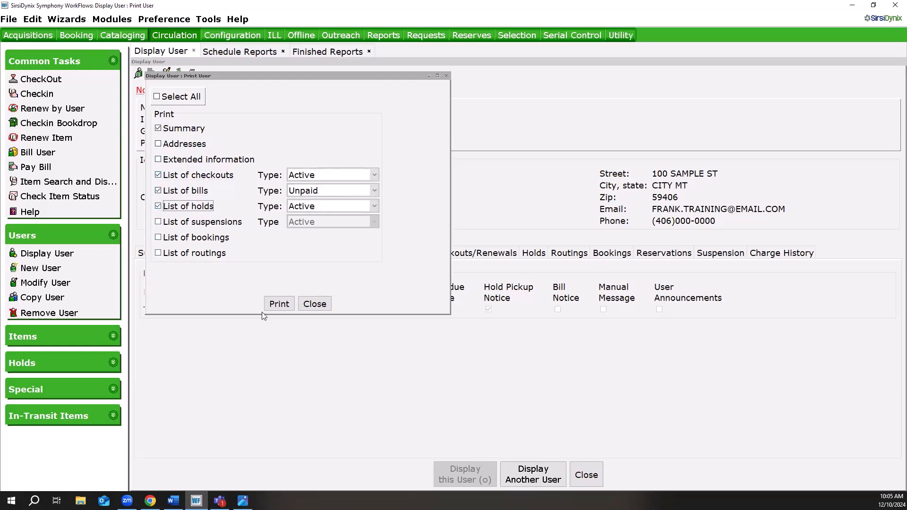
left_click(274, 308)
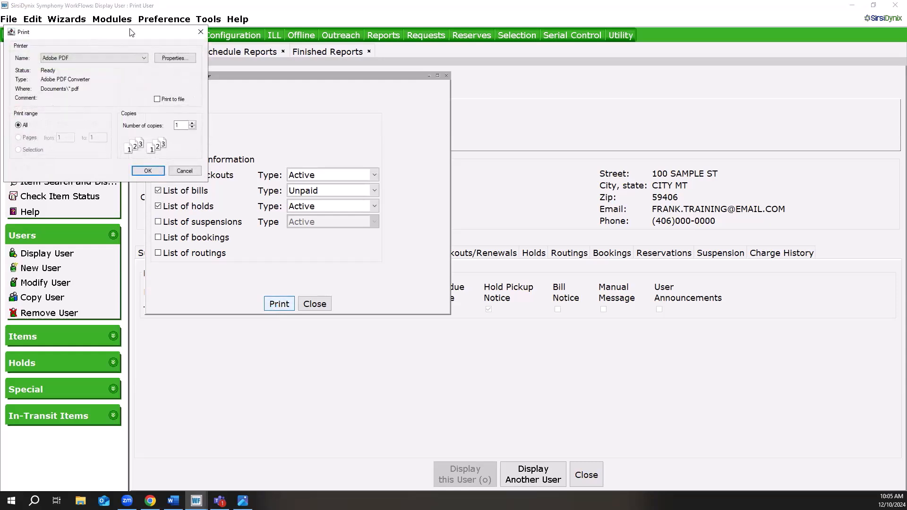
left_click(184, 172)
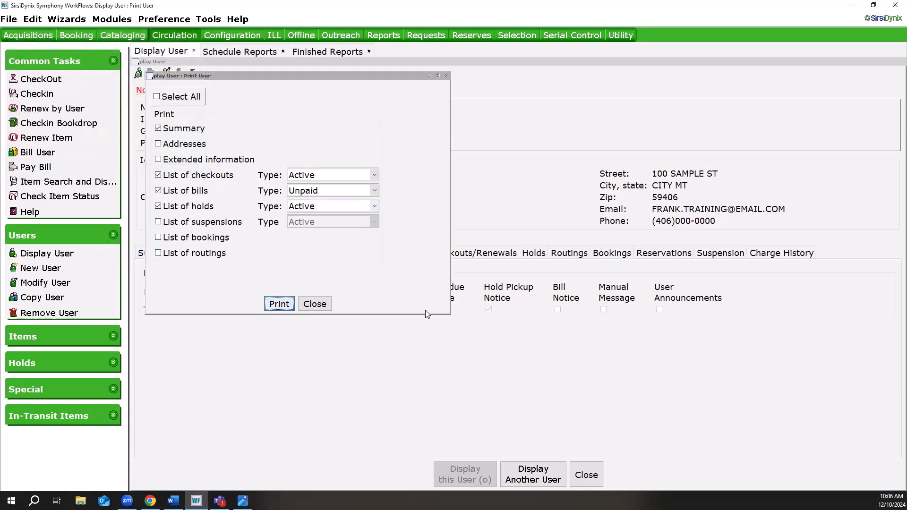
left_click(314, 304)
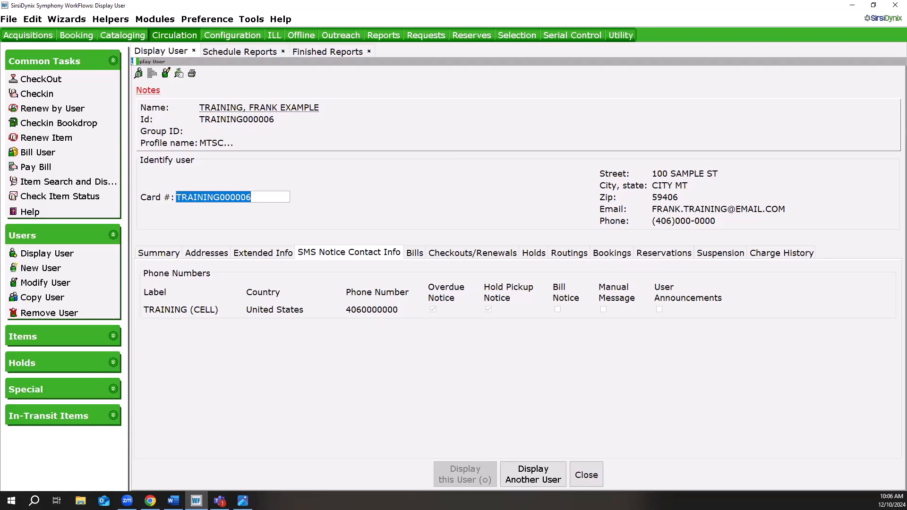
Open Print Setup and examine which printers can be chosen for printing to a printer.
left_click(10, 20)
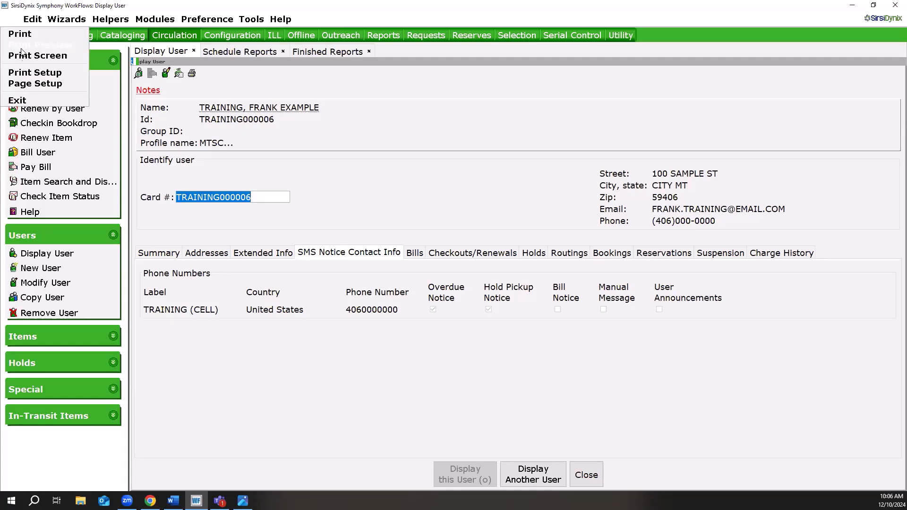
left_click(27, 74)
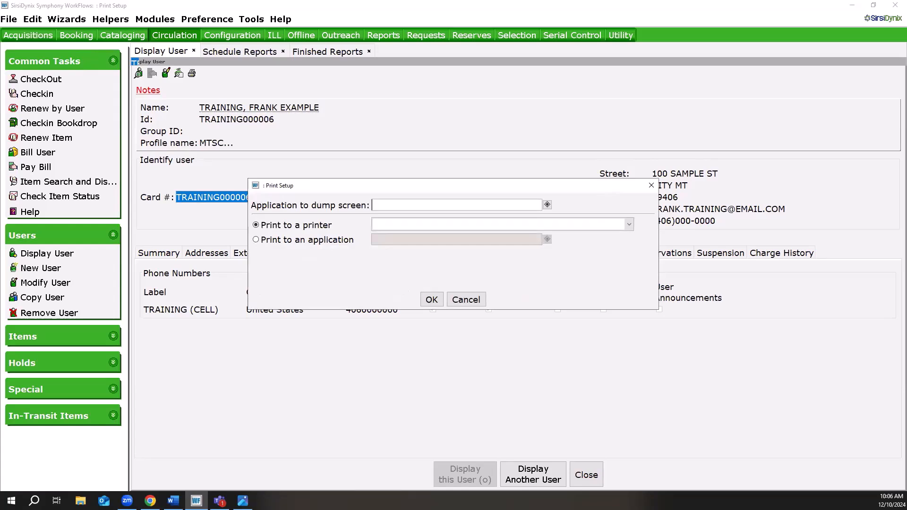
left_click(389, 229)
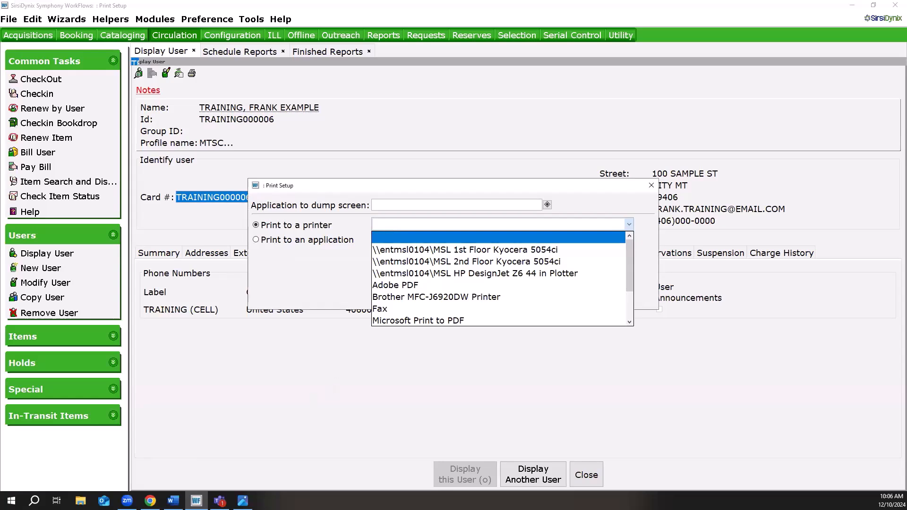
left_click(627, 236)
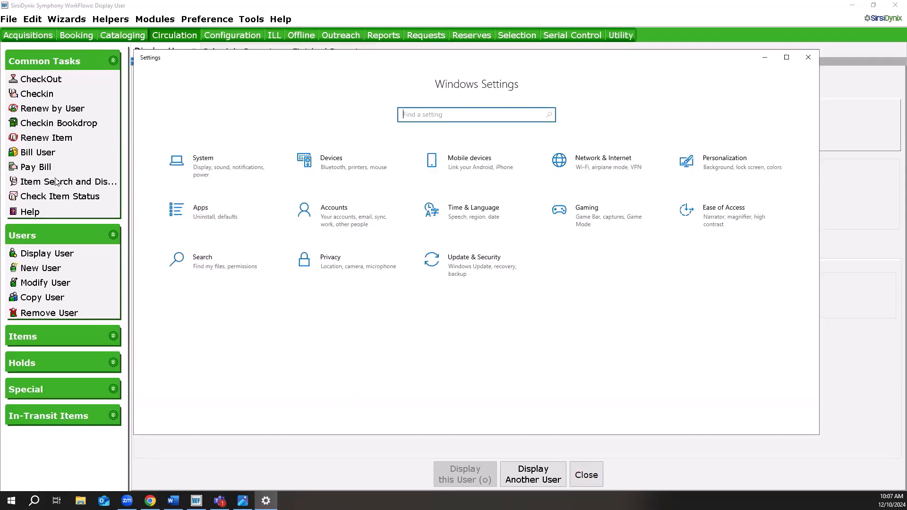
In Windows Settings, view the management options for the Brother MFC-J6920DW Printer, and return to WorkFlows without changing Print Setup.
left_click(329, 162)
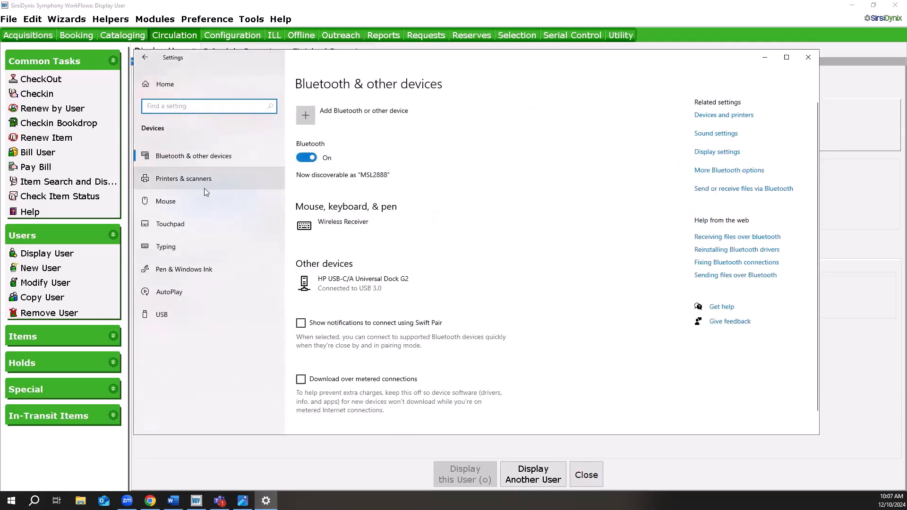
left_click(205, 189)
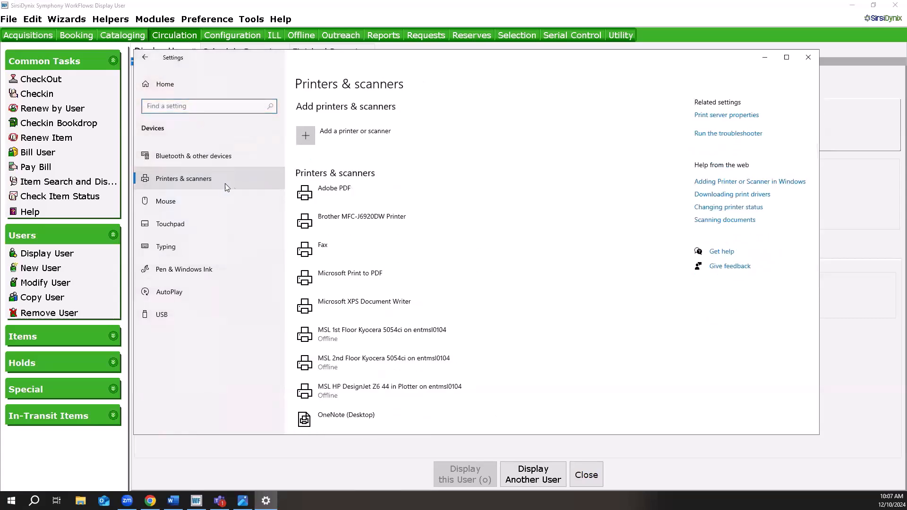
left_click(370, 217)
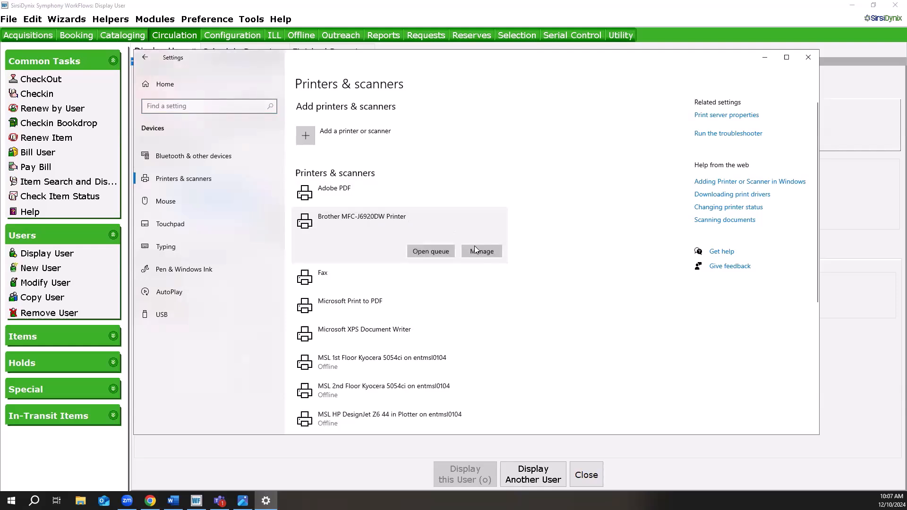
left_click(474, 255)
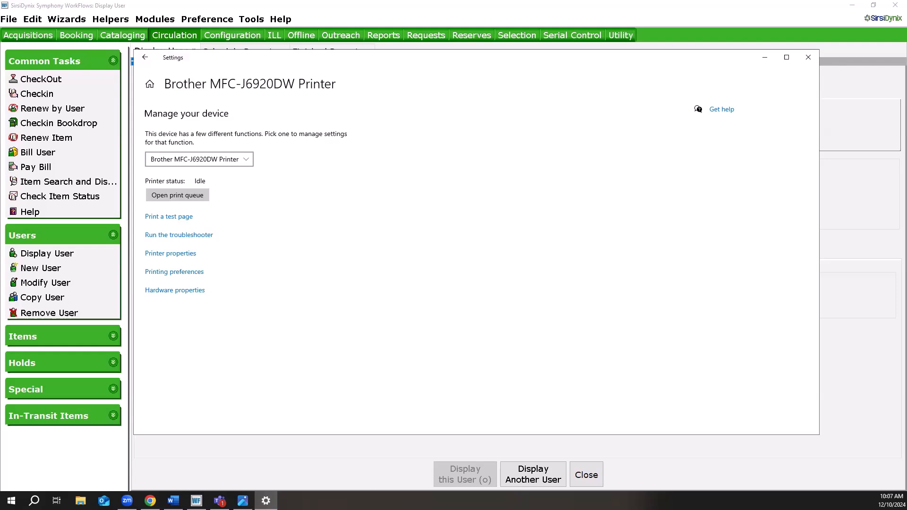
left_click(807, 60)
left_click(474, 304)
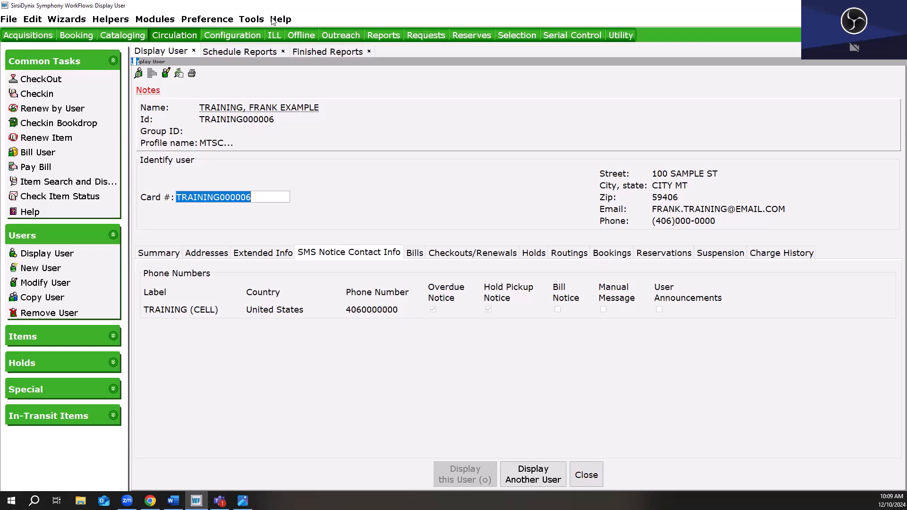
Open the receipt printer configuration, toggle the receipt printer's availability off and back on, and turn off No builtin raster driver.
left_click(225, 19)
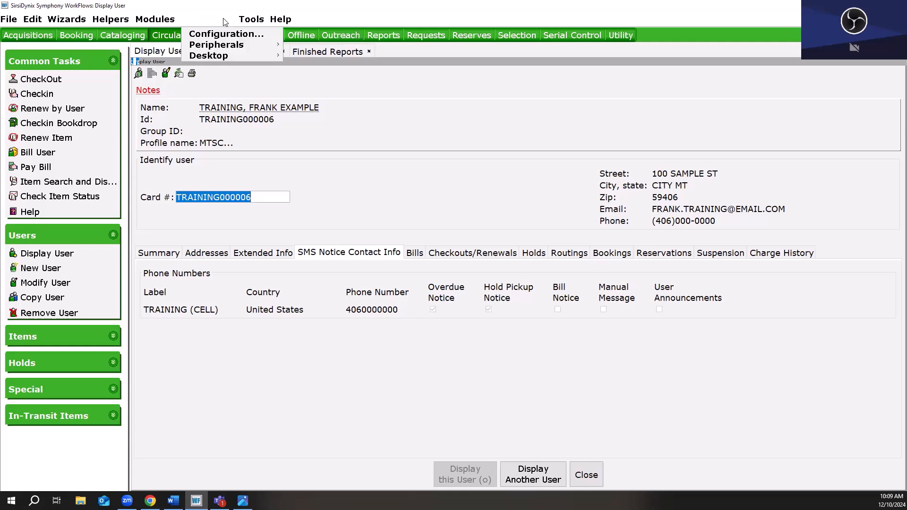
mouse_move(235, 47)
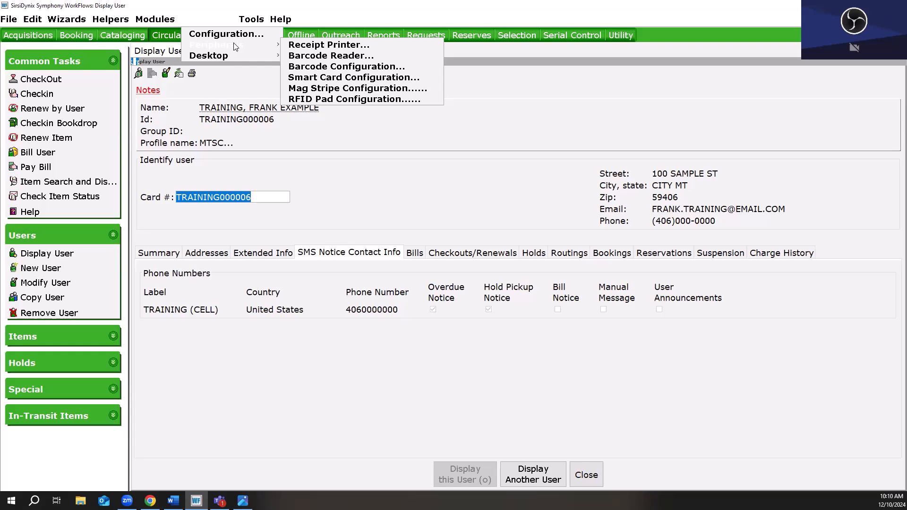
left_click(300, 46)
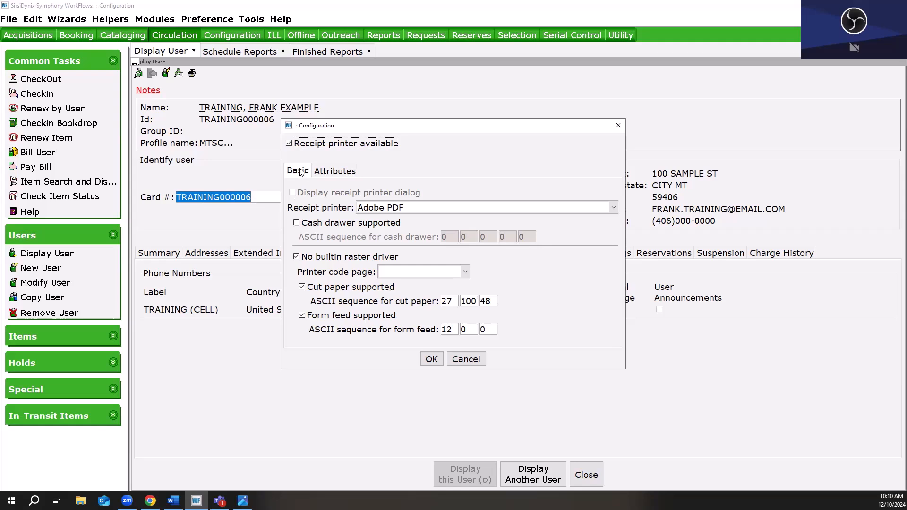
left_click(290, 143)
left_click(289, 144)
left_click(296, 256)
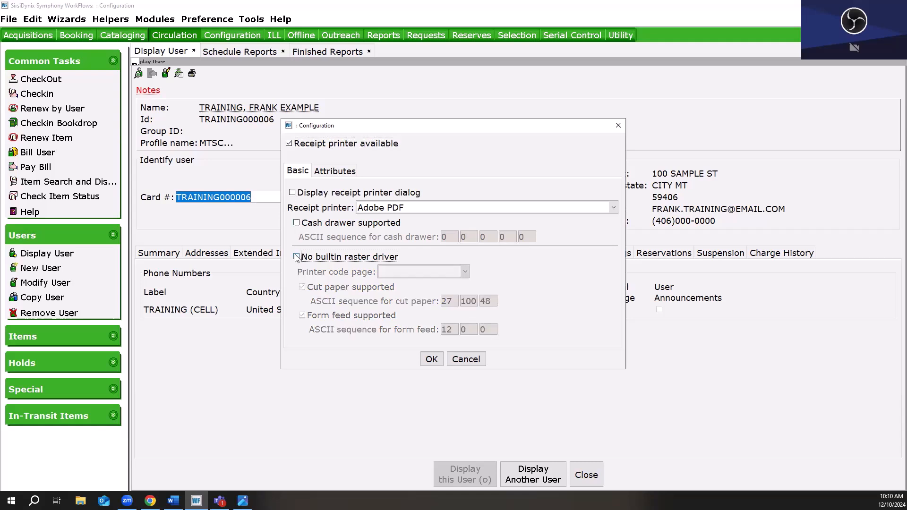
Try the Display receipt printer dialog option on and off, and check the selectable receipt printers while keeping Adobe PDF.
left_click(292, 194)
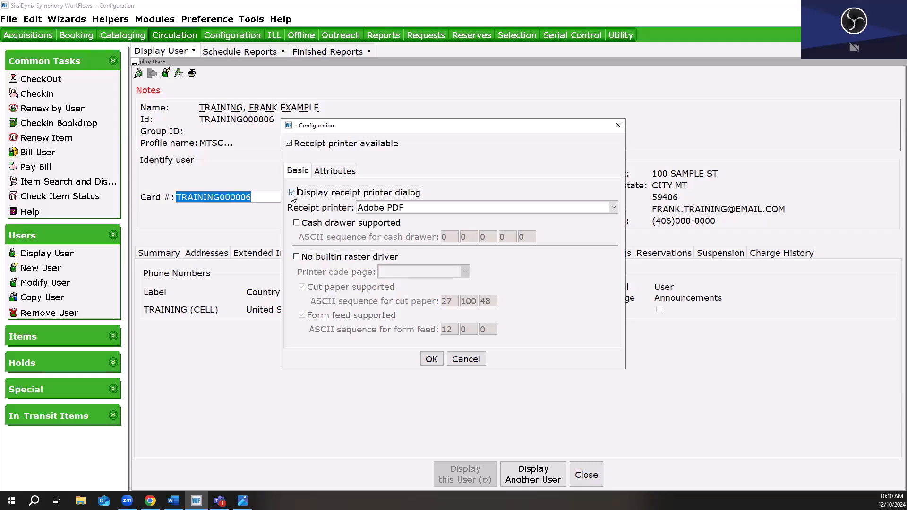
left_click(292, 194)
left_click(412, 212)
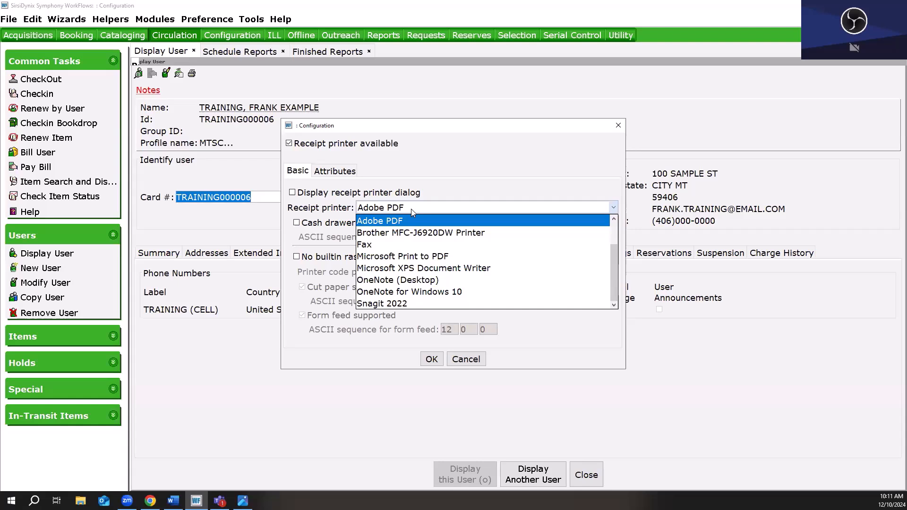
left_click(411, 208)
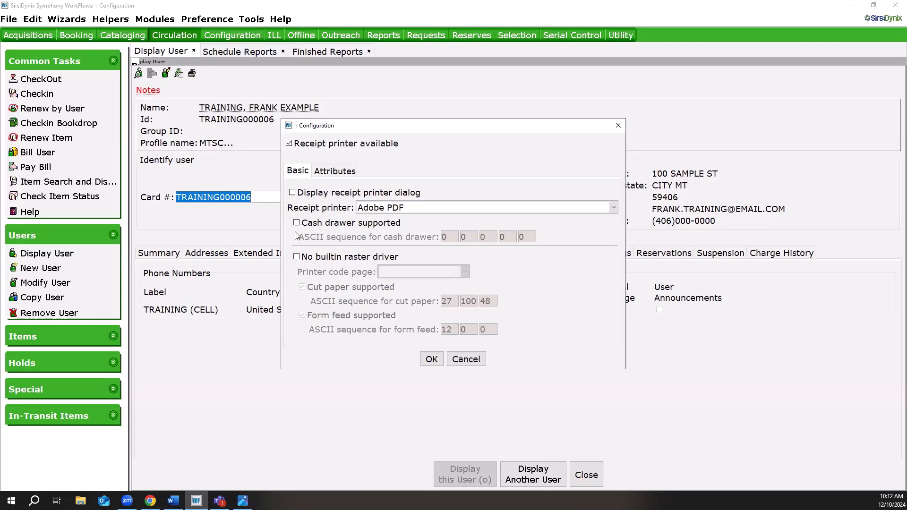
Try No builtin raster driver with Display receipt printer dialog both off and on, and clear both options again.
left_click(298, 260)
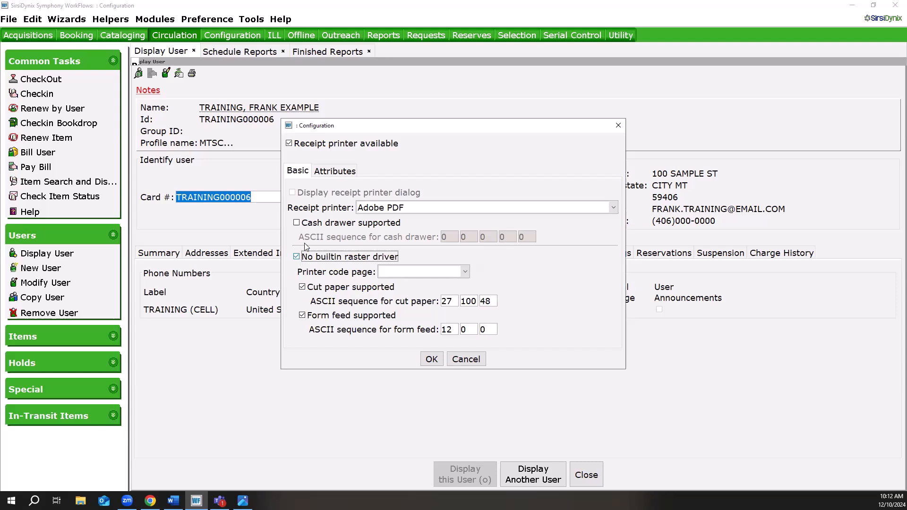
left_click(297, 257)
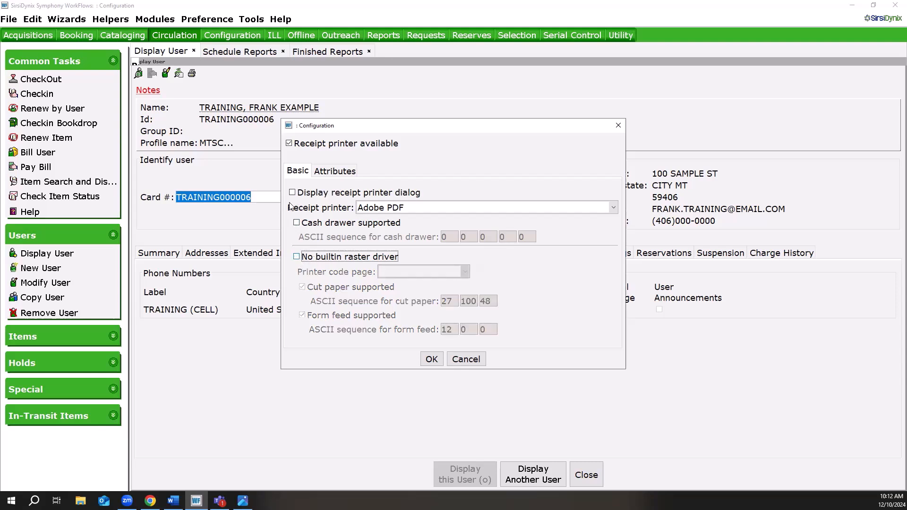
left_click(293, 193)
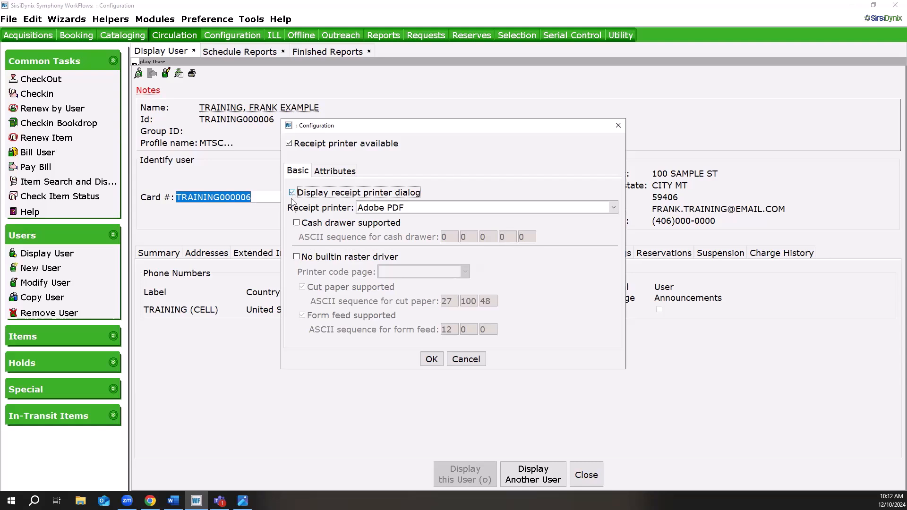
left_click(297, 257)
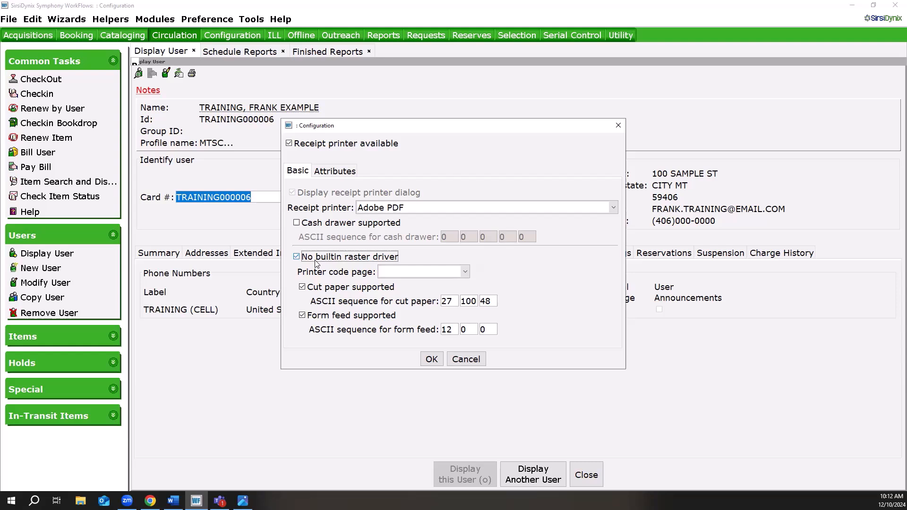
left_click(296, 256)
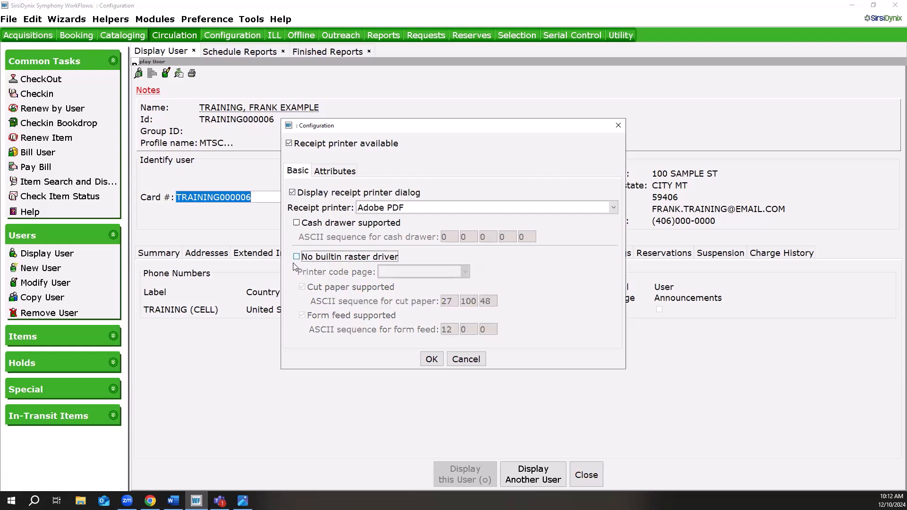
left_click(292, 192)
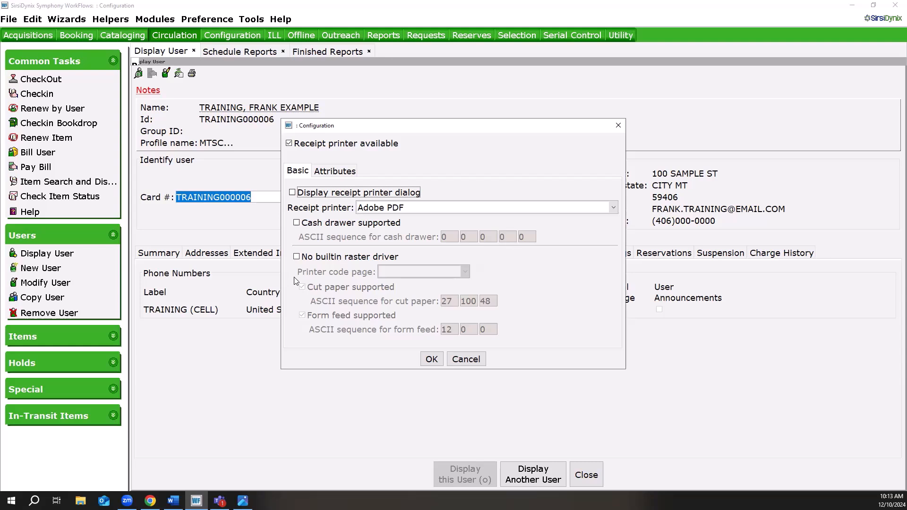
Try enabling No builtin raster driver to examine the printer code page choices, and disable it again.
left_click(296, 257)
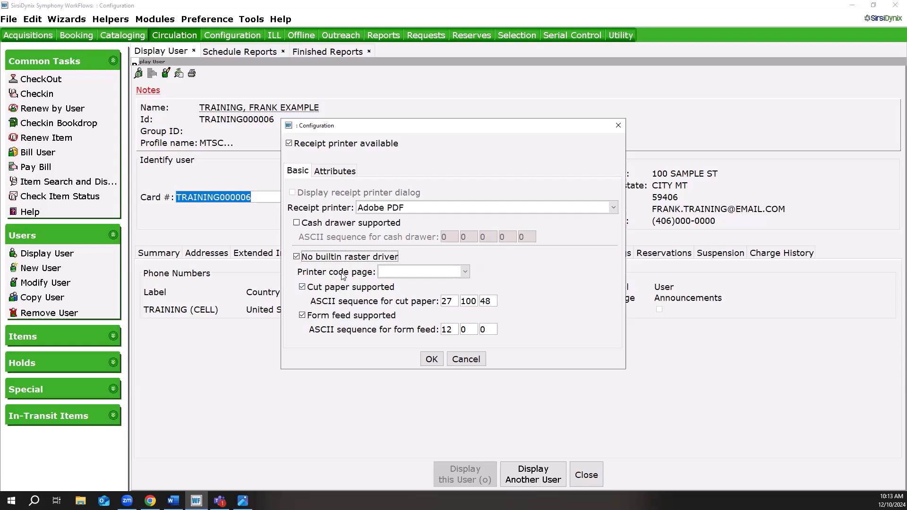
left_click(396, 271)
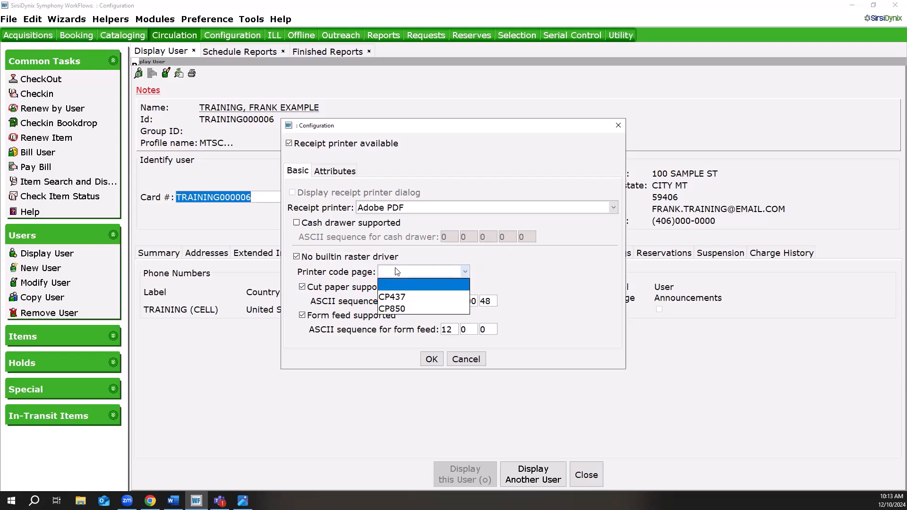
left_click(397, 272)
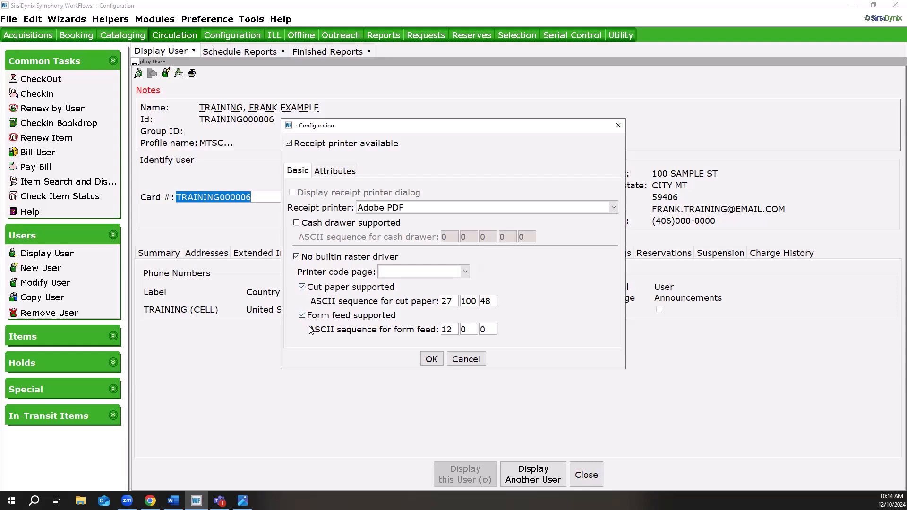
left_click(296, 257)
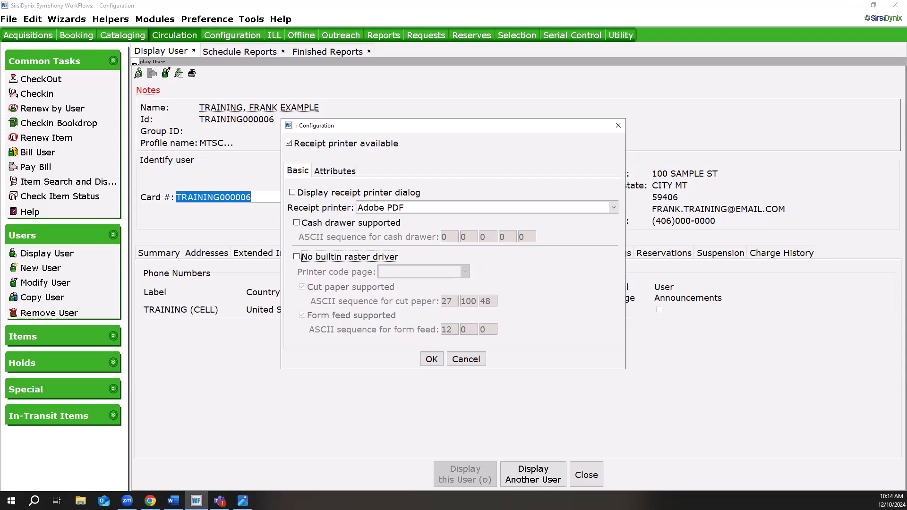
Review the receipt printer's font, unit, page width and margin attributes, and save the receipt printer configuration.
left_click(333, 172)
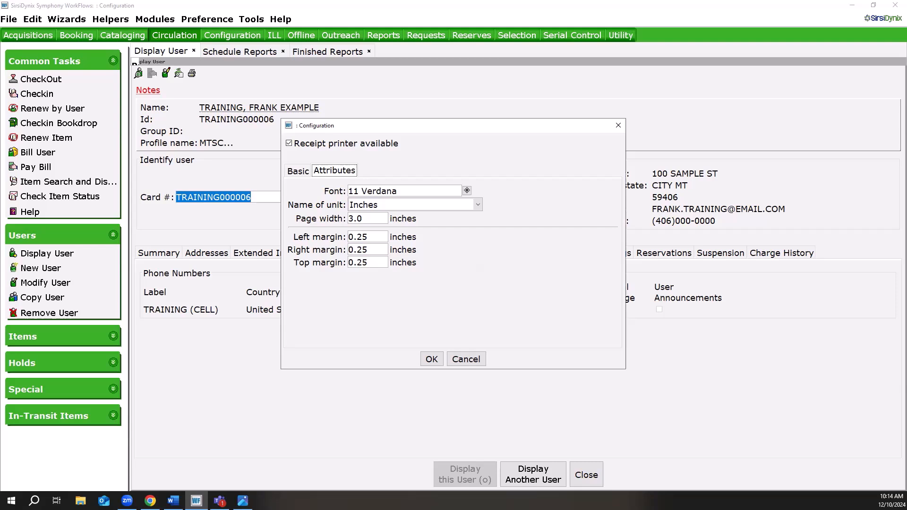
left_click(299, 171)
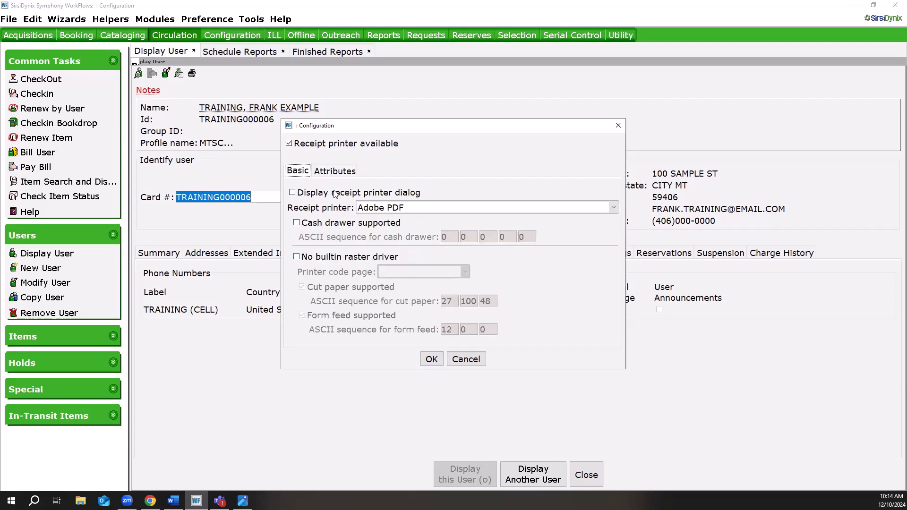
left_click(337, 171)
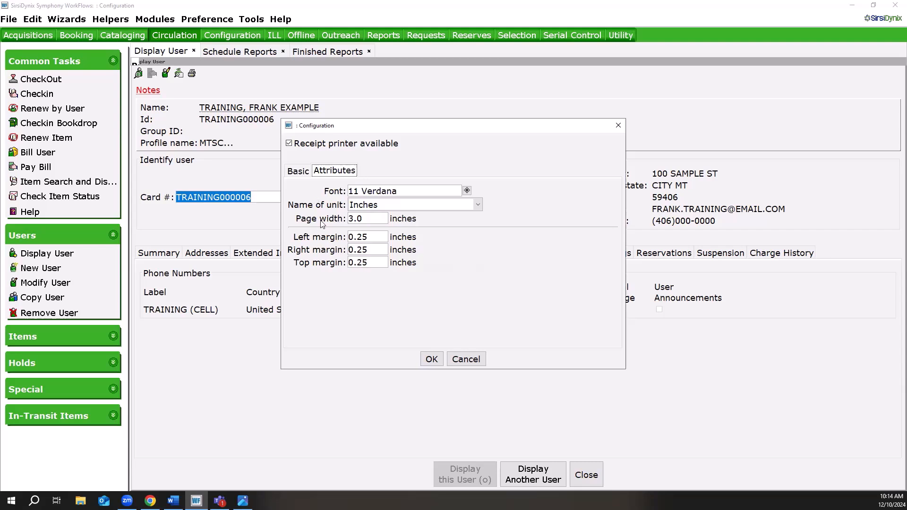
left_click(296, 171)
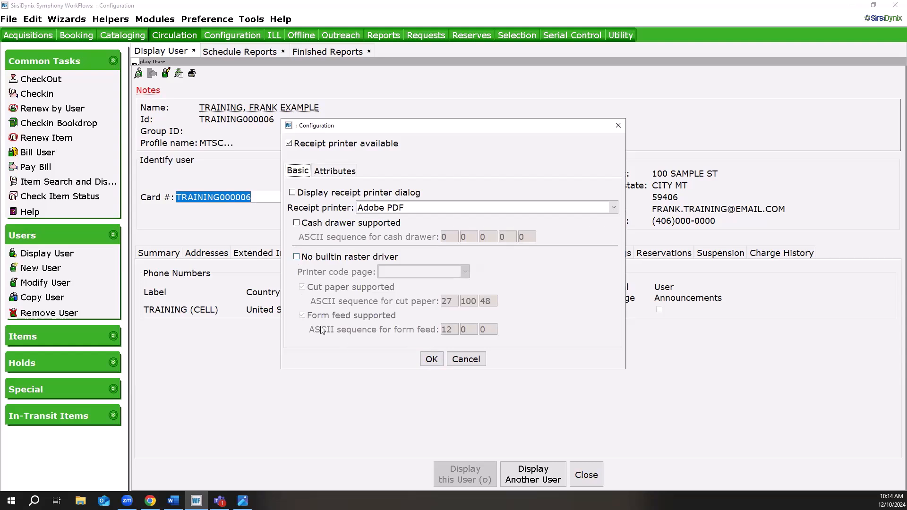
left_click(428, 362)
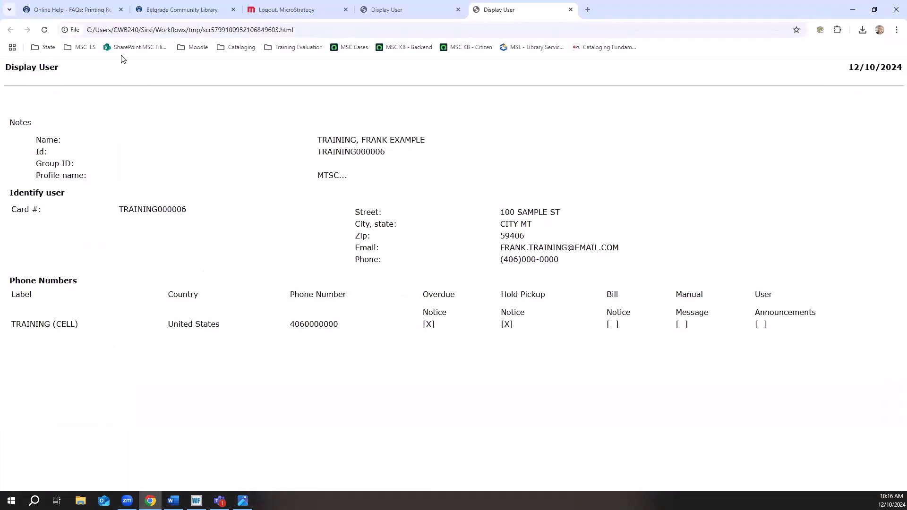
Consult the browser's online help table of Circulation slip and receipt types and their wizards, and return to WorkFlows.
left_click(64, 10)
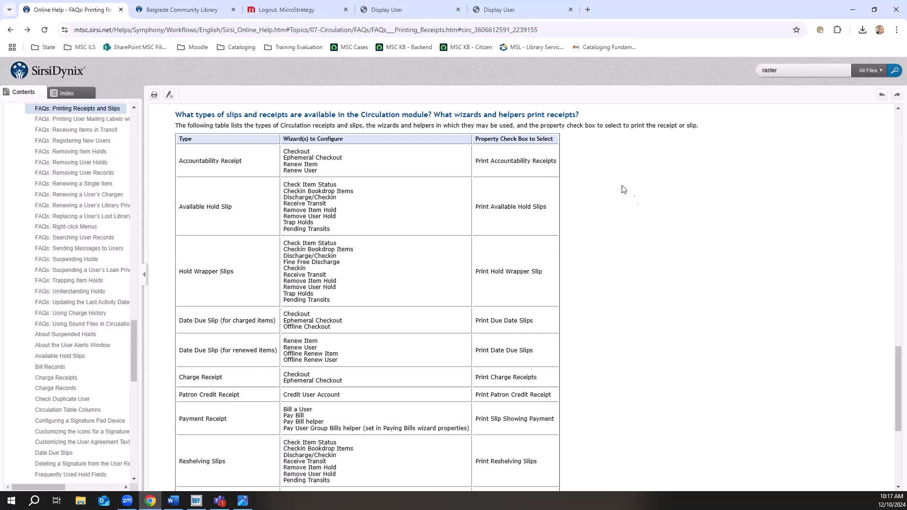
left_click(516, 29)
mouse_move(196, 501)
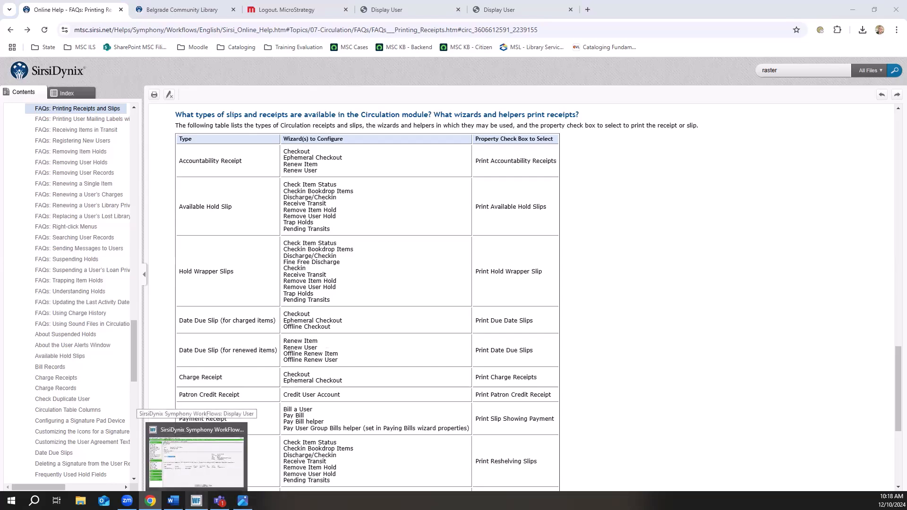
left_click(196, 458)
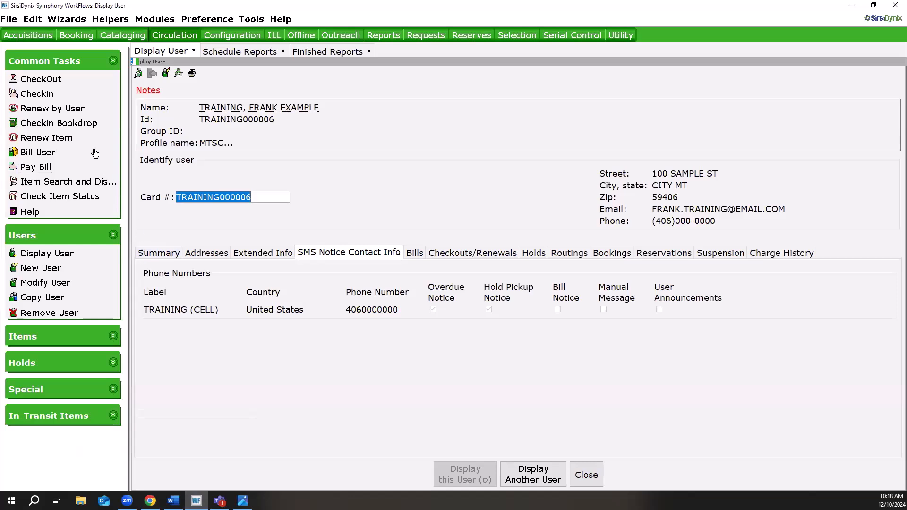
Open the date due slip settings in the CheckOut wizard's properties and compare them with the sample photo due-date-receipt.jpg.
right_click(57, 85)
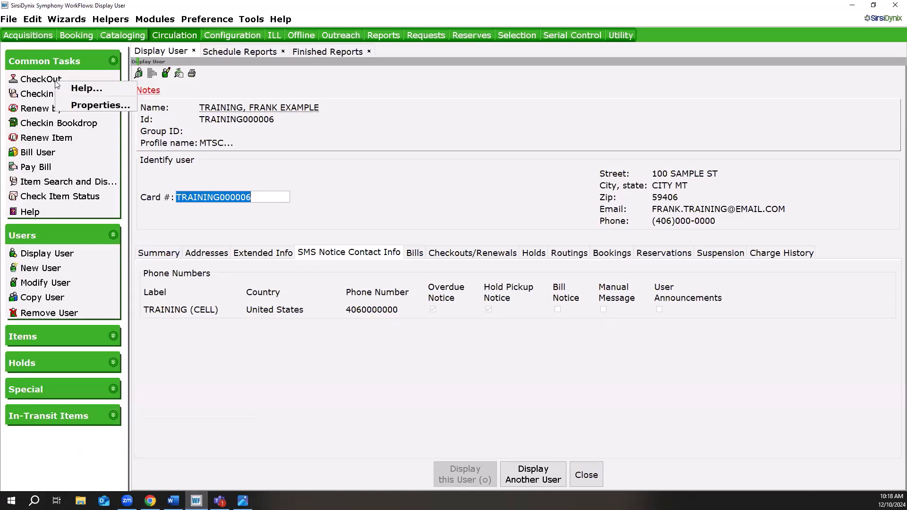
left_click(87, 106)
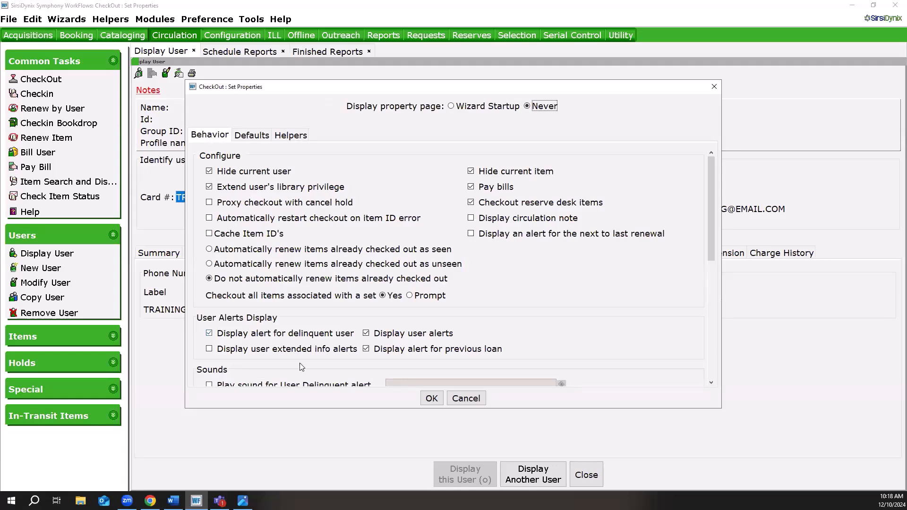
scroll(278, 315, "down", 3)
scroll(277, 315, "down", 2)
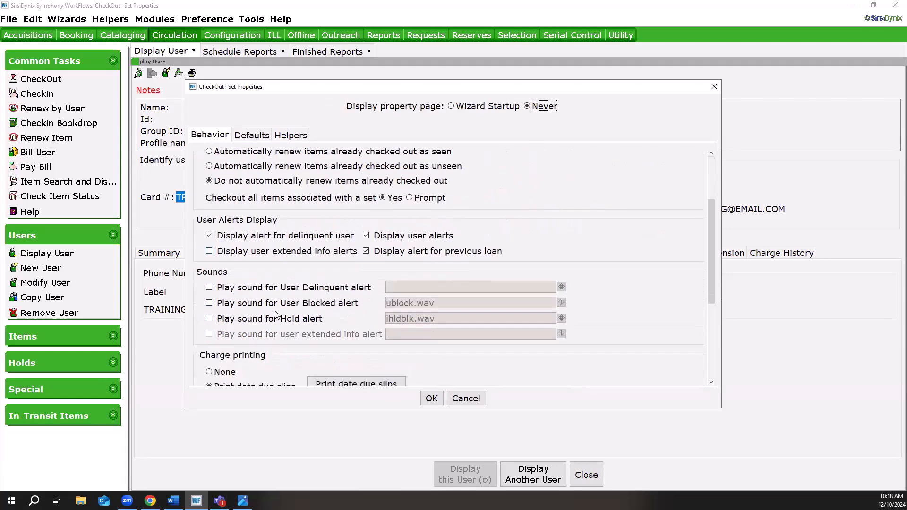
left_click_drag(708, 283, 711, 293)
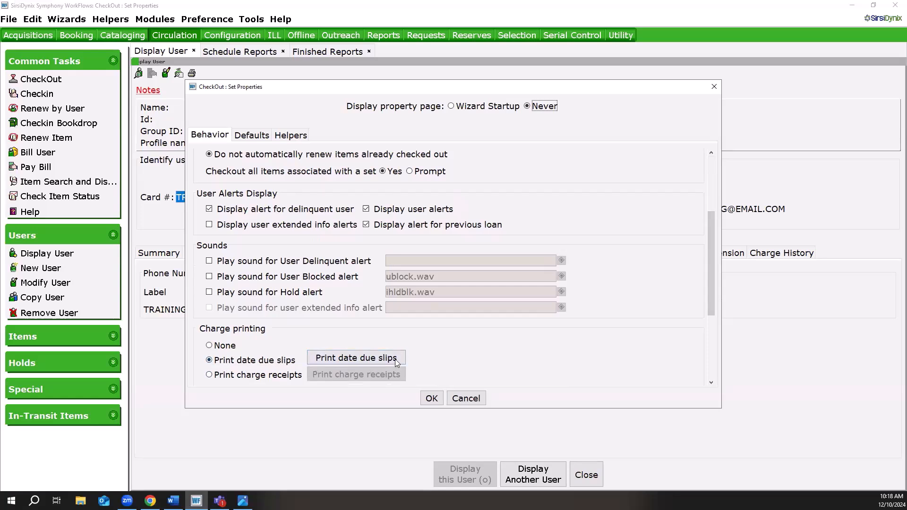
left_click(360, 360)
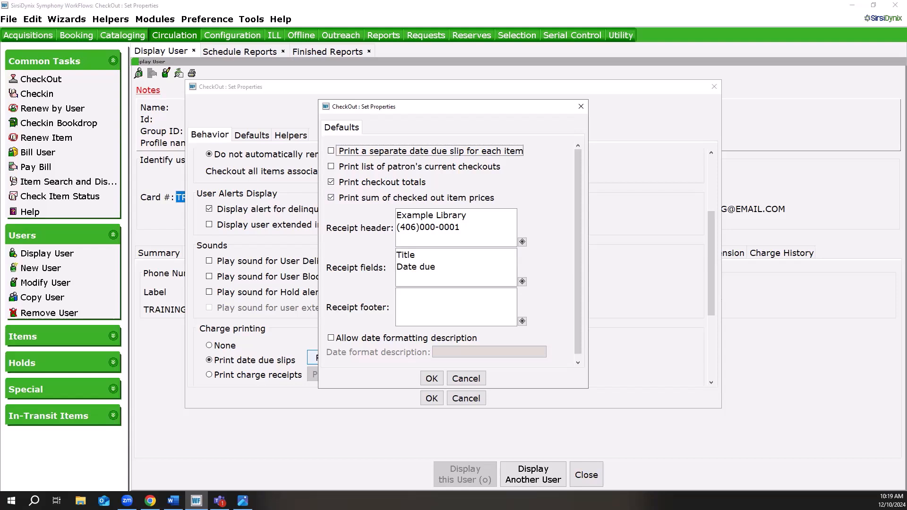
key("alt+Tab")
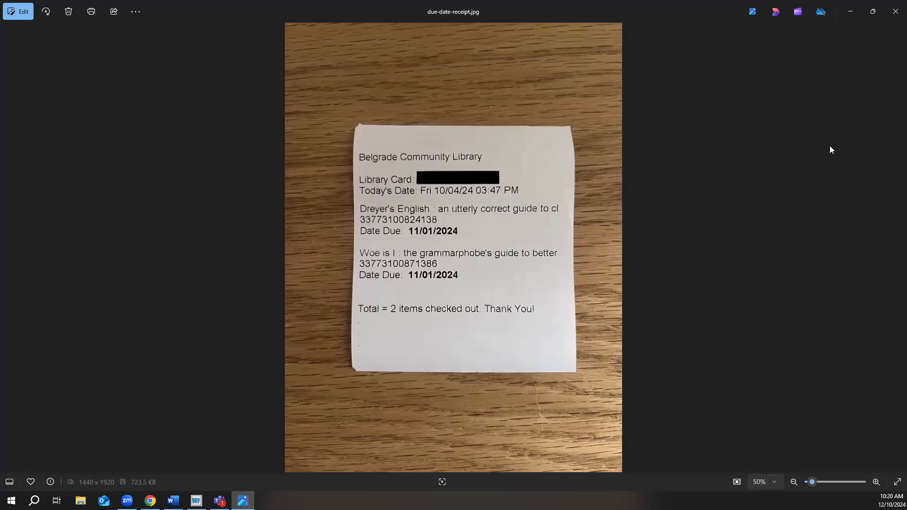
left_click(849, 13)
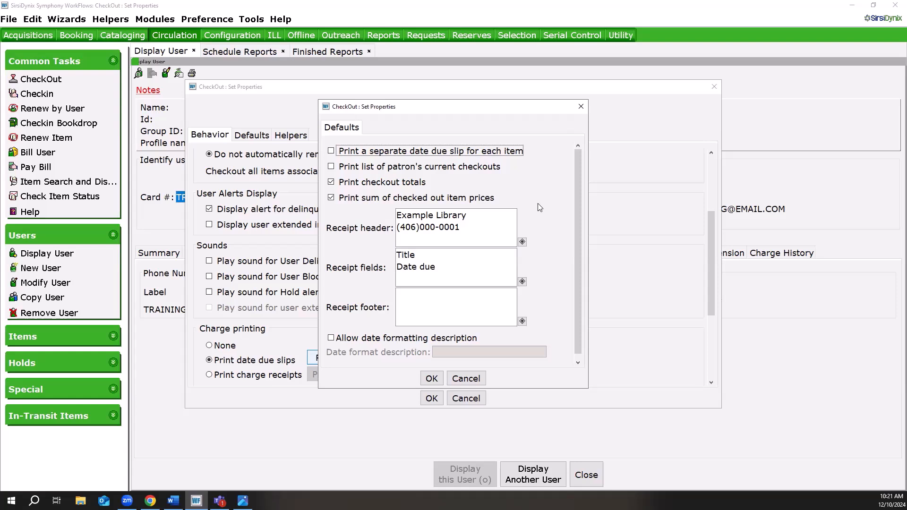
left_click(522, 242)
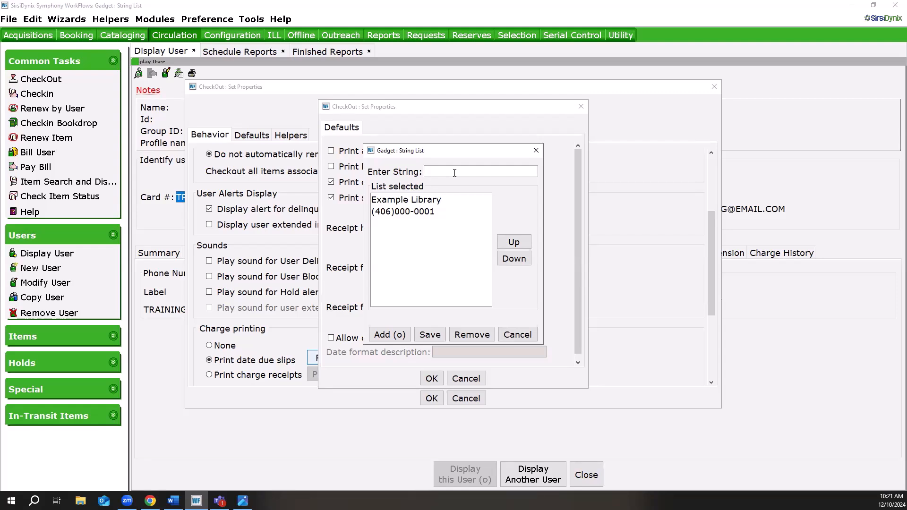
type("www.exapml")
key("BackSpace")
key("BackSpace")
key("BackSpace")
type("mplelibrary.org")
left_click(390, 334)
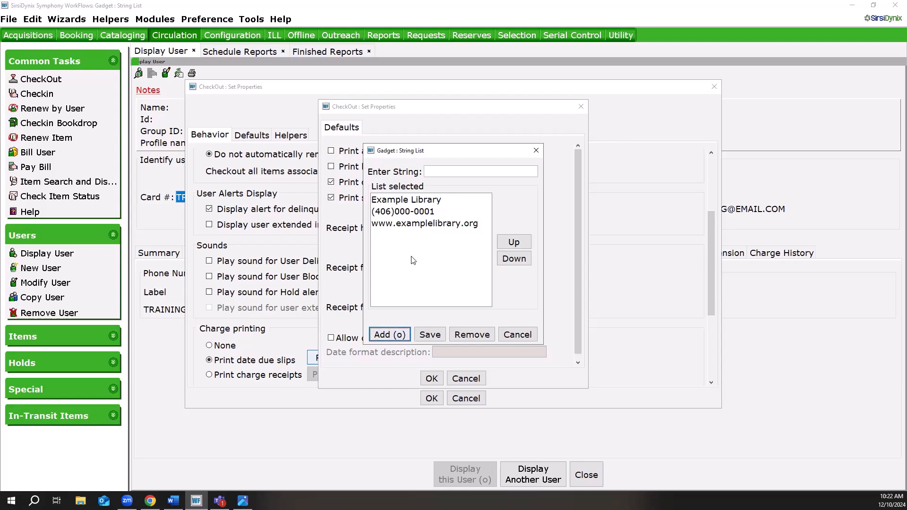
left_click(409, 224)
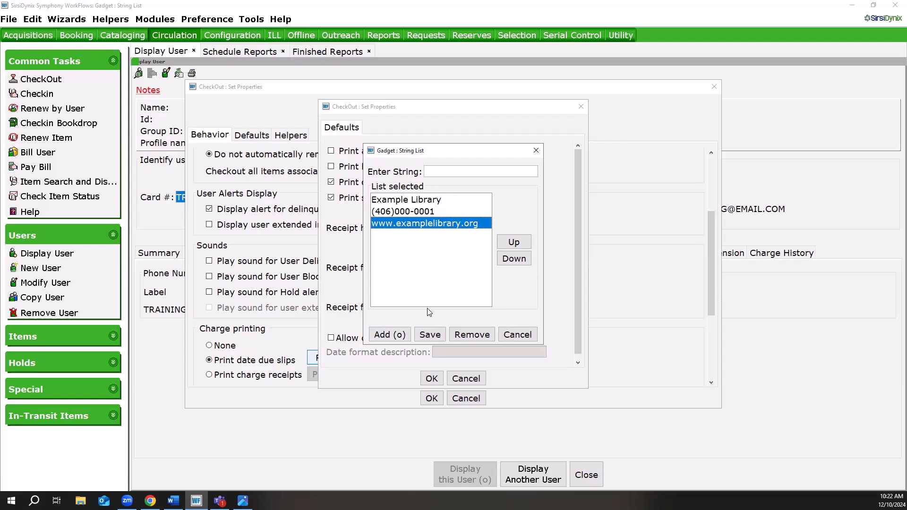
left_click(514, 242)
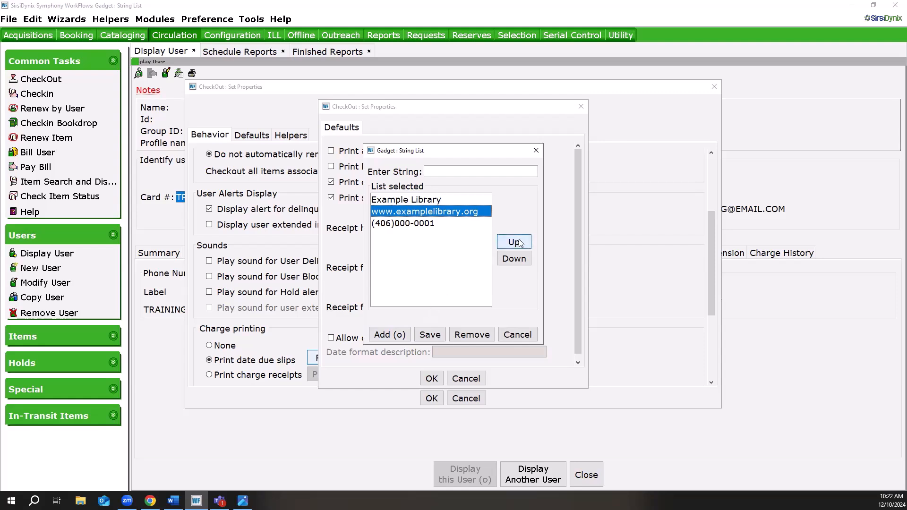
left_click(514, 242)
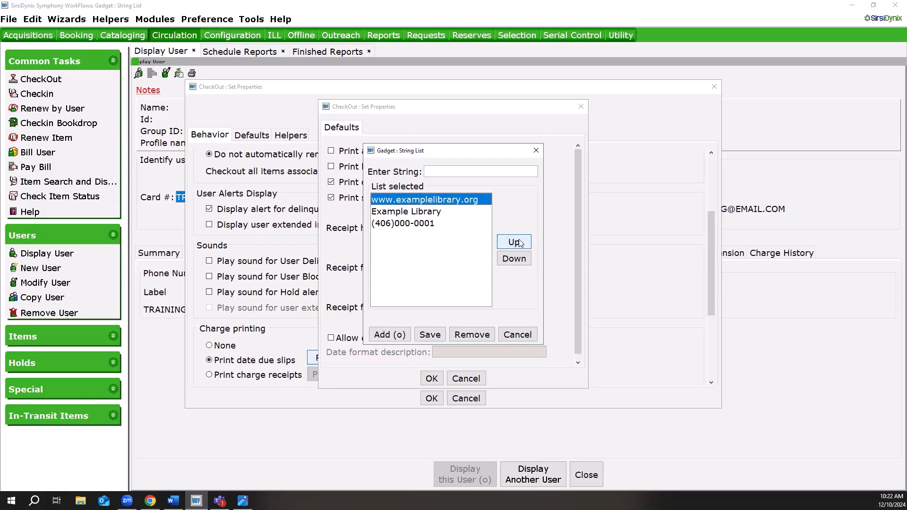
left_click(519, 265)
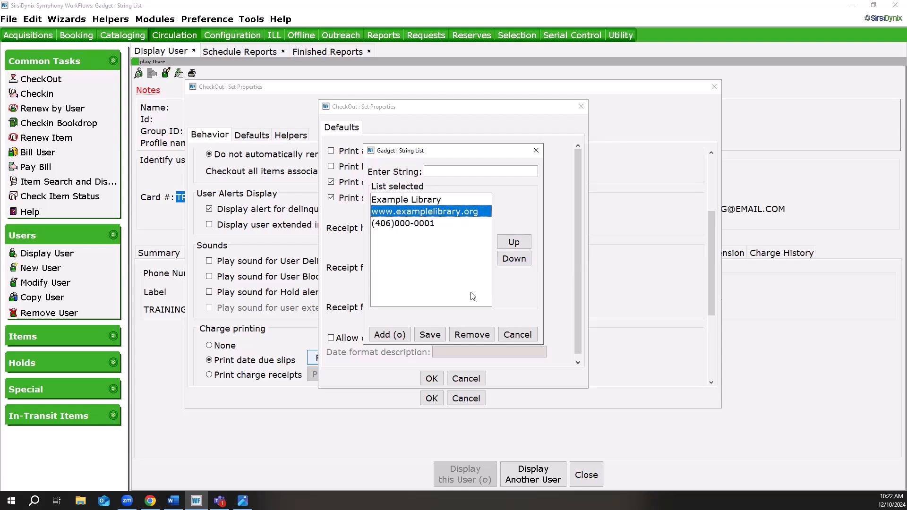
left_click(479, 339)
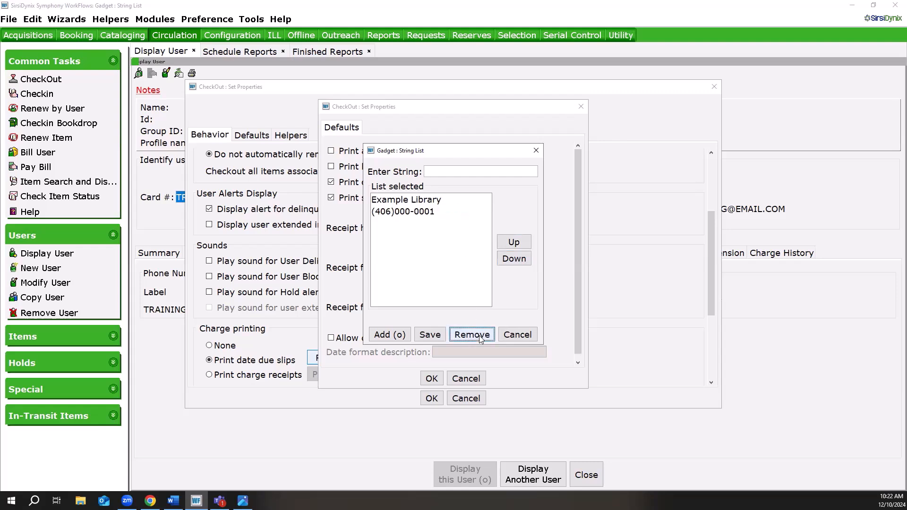
left_click(429, 335)
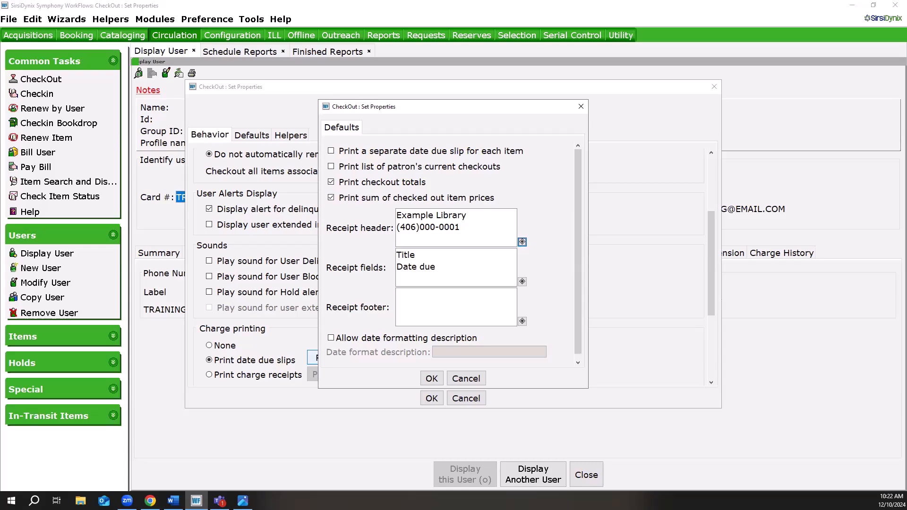
Try adding Item ID to the date due slip's receipt fields, and remove it again before accepting the list.
left_click(522, 282)
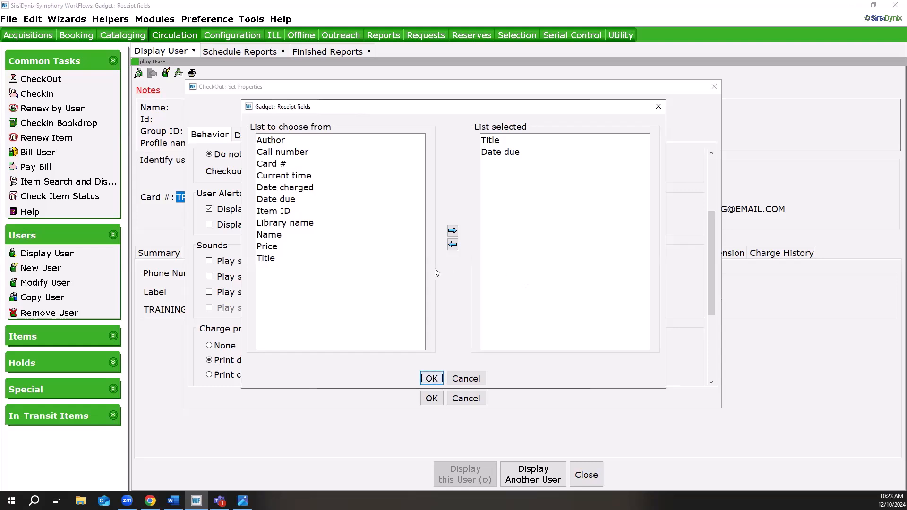
double_click(282, 212)
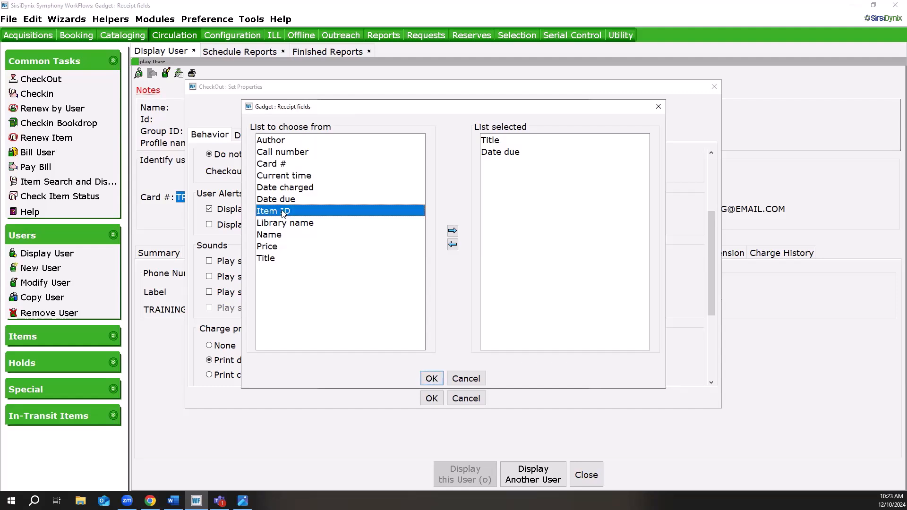
left_click(506, 167)
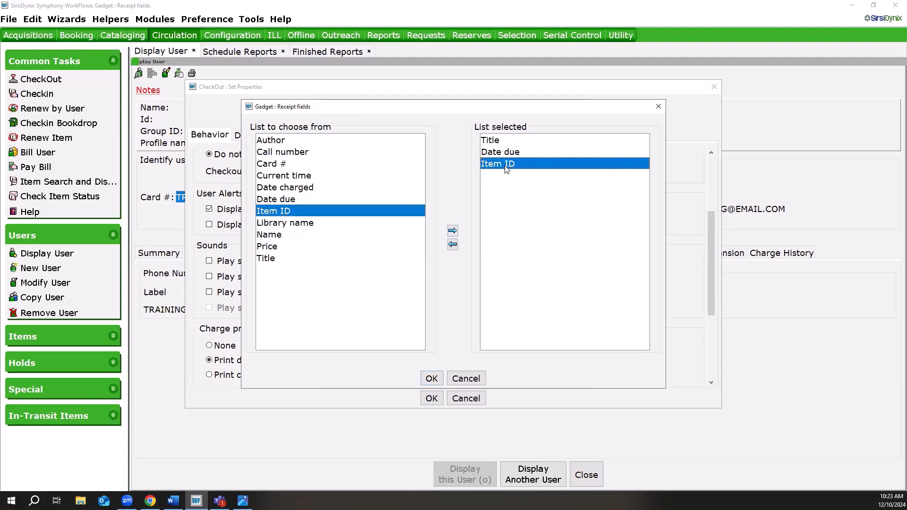
left_click(452, 244)
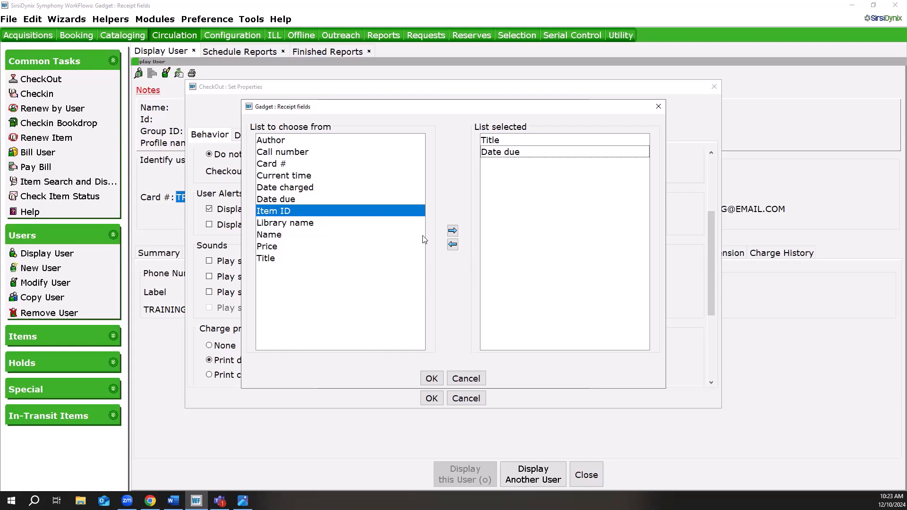
left_click(431, 379)
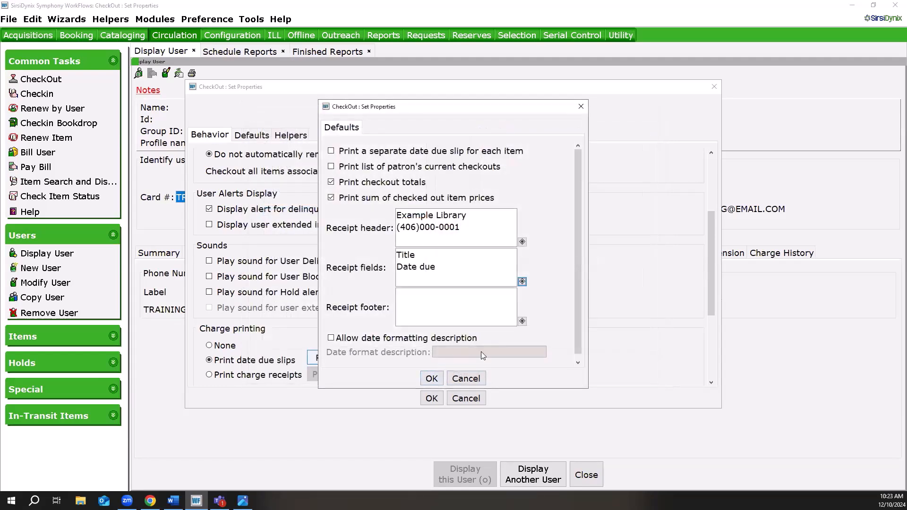
Inspect the receipt footer editor without adding text, and save the date due slip settings and CheckOut properties.
left_click(522, 321)
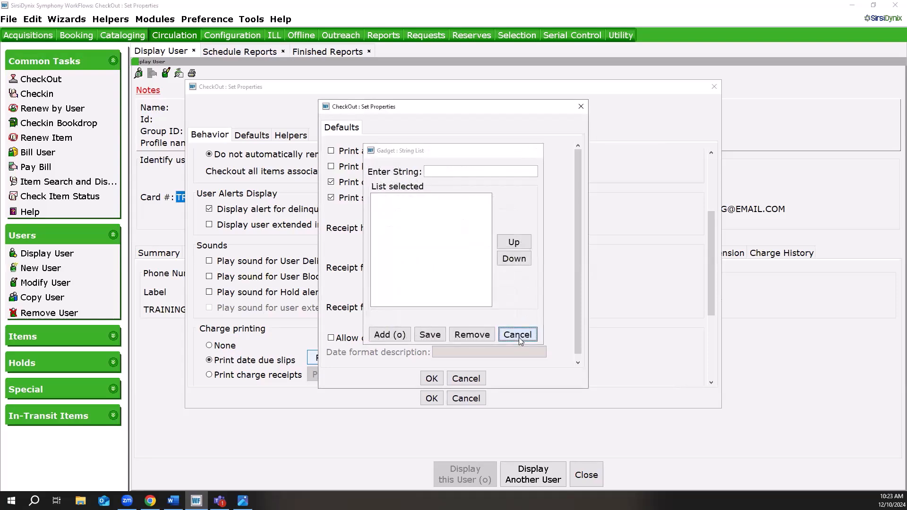
left_click(519, 336)
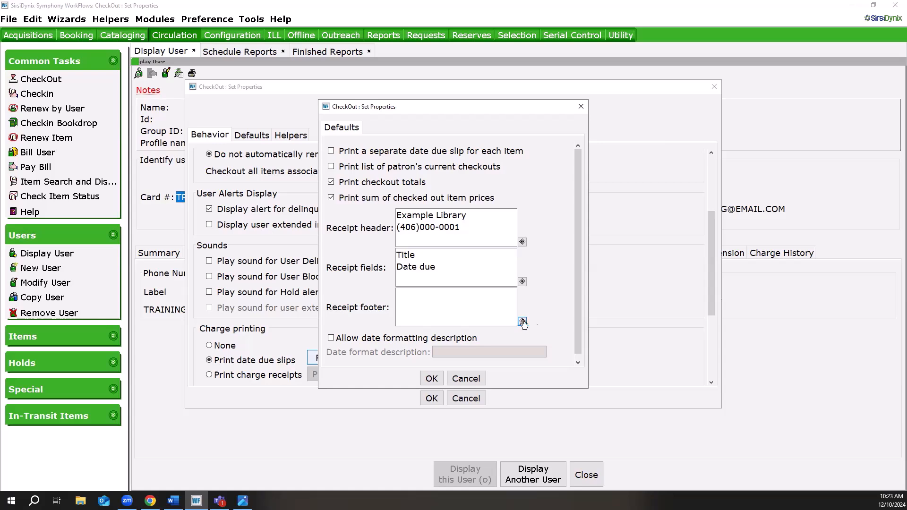
left_click(431, 378)
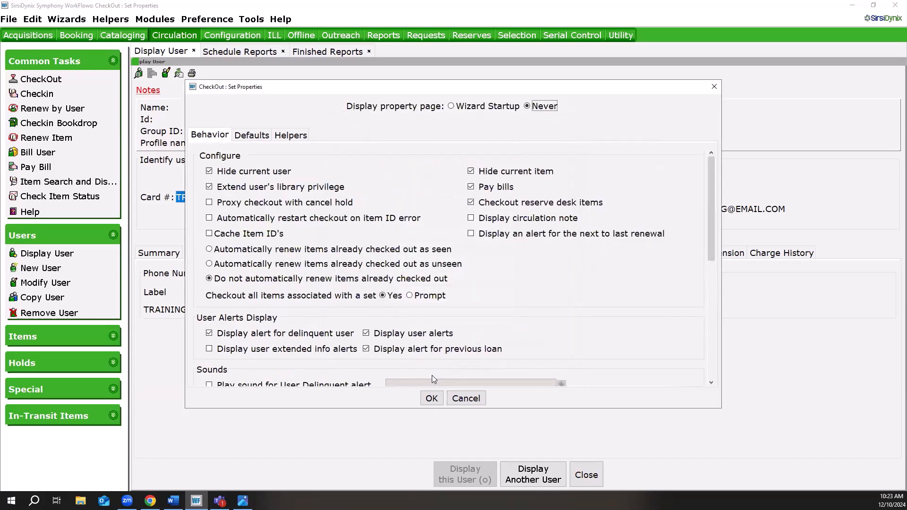
left_click(436, 405)
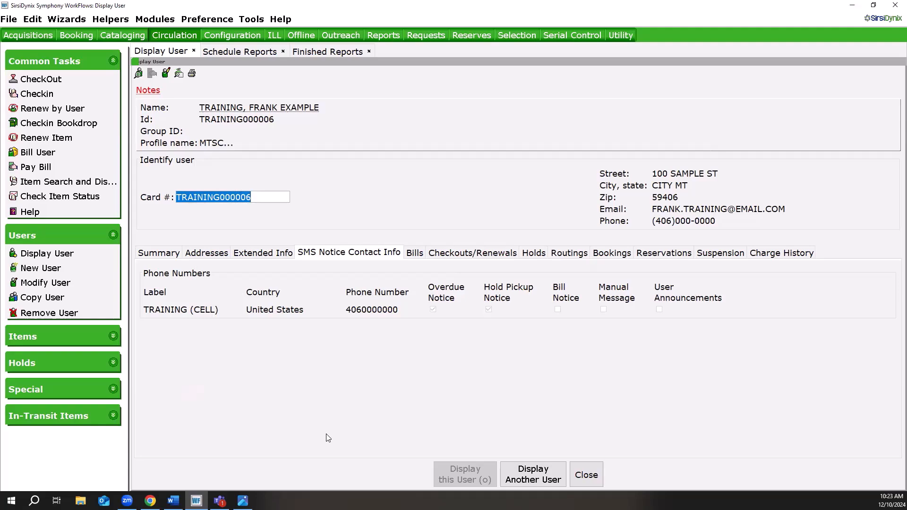
Glance at the browser's slip types help table, return to WorkFlows, and allow Print hold wrapper slips in the Checkin wizard's properties.
left_click(151, 501)
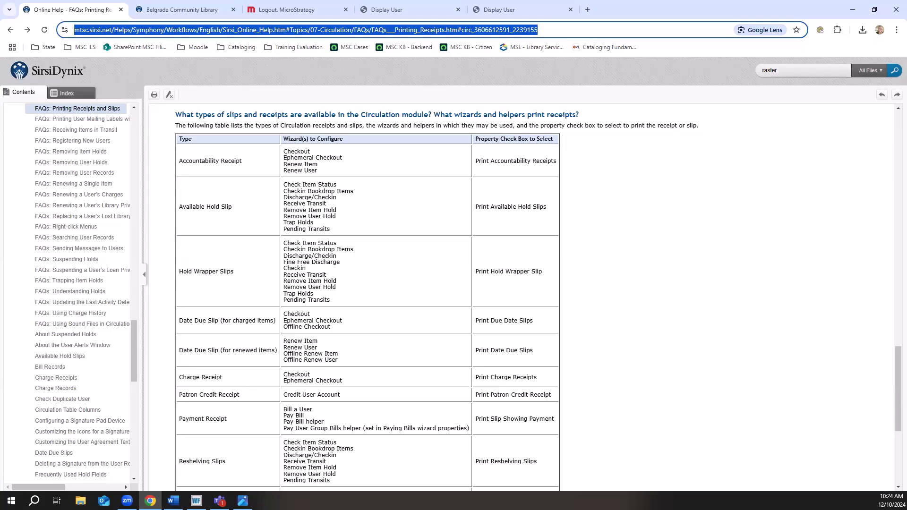
left_click(196, 500)
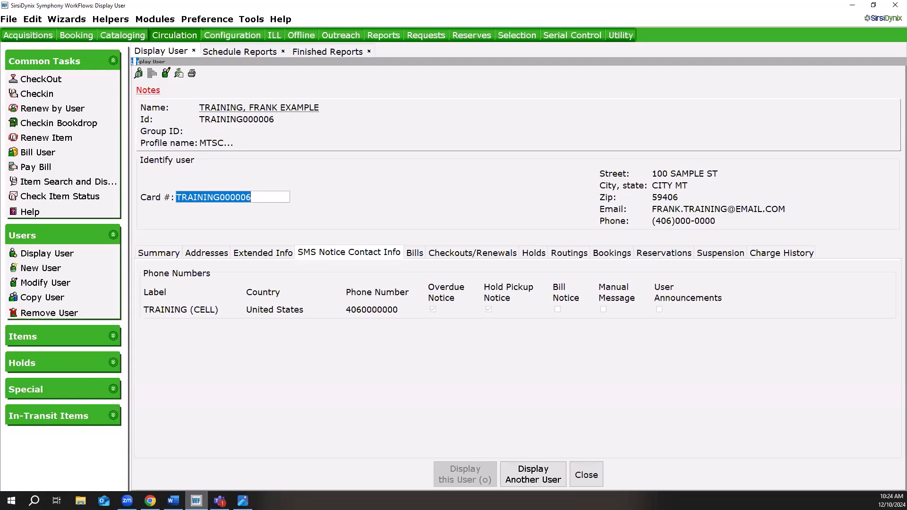
right_click(42, 96)
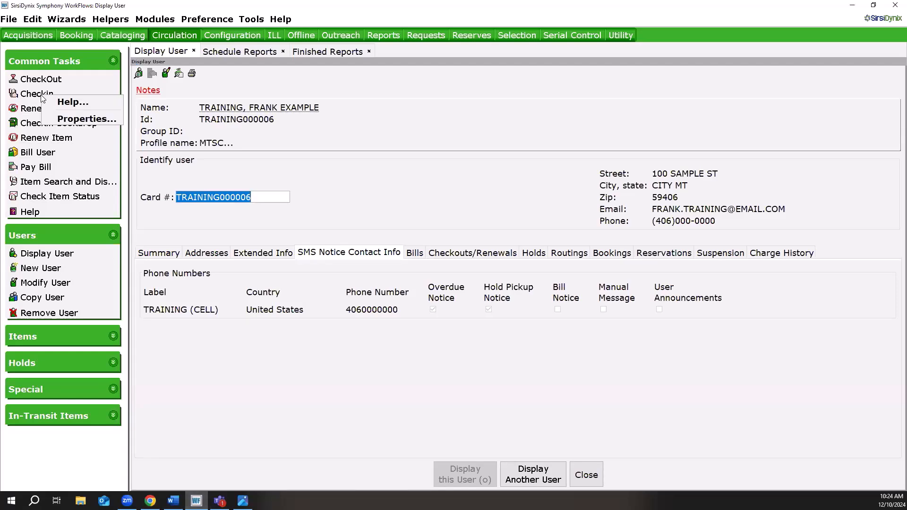
left_click(61, 120)
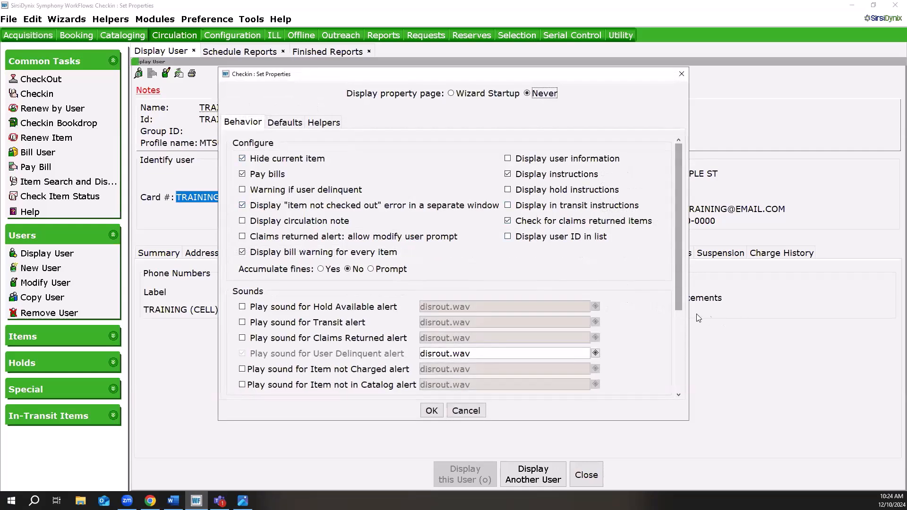
left_click_drag(677, 283, 685, 362)
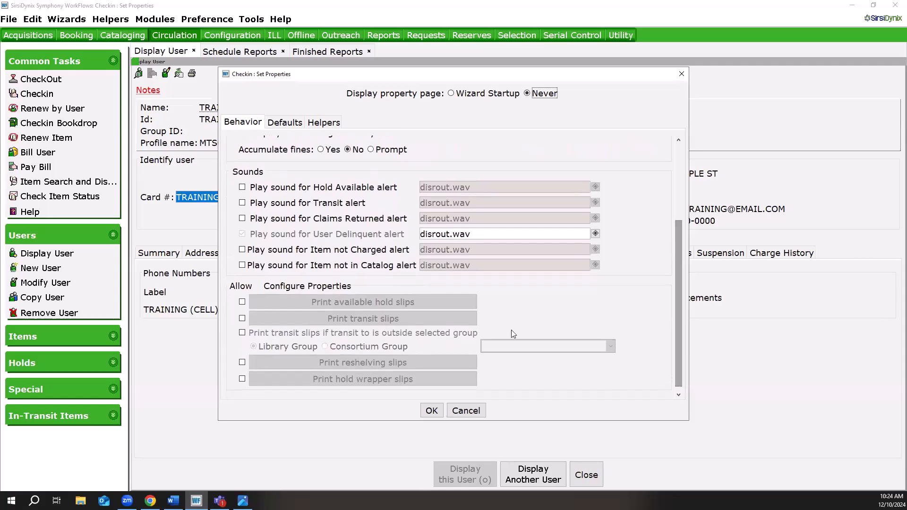
left_click(242, 379)
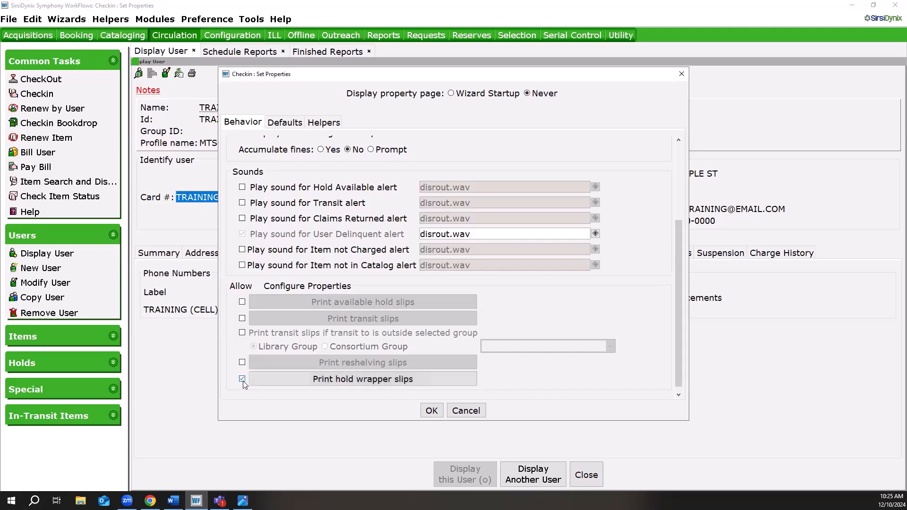
Review the Last name and User cat4 receipt fields in the hold wrapper slip settings and accept the field list.
left_click(369, 381)
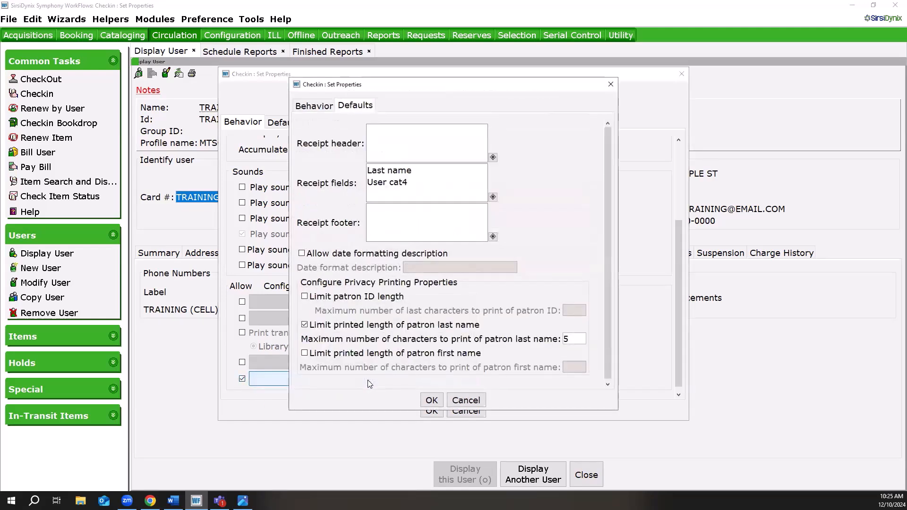
left_click(492, 197)
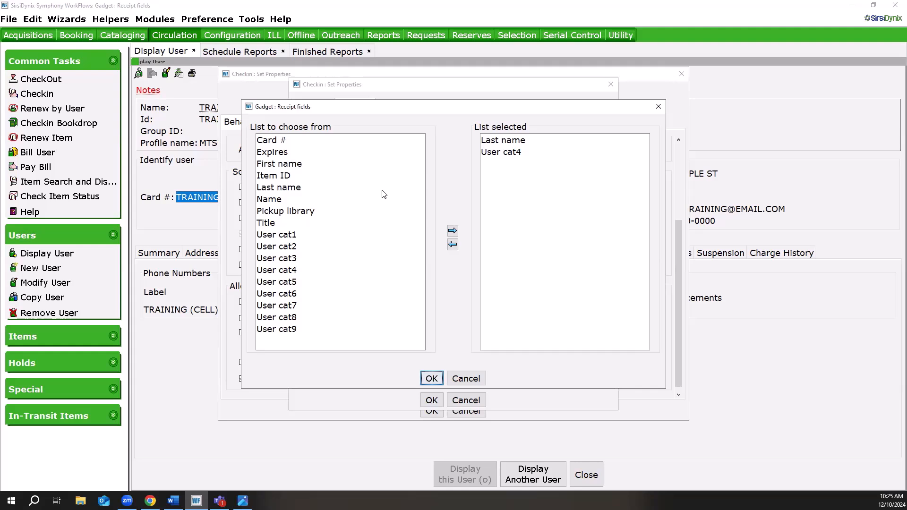
left_click(531, 144)
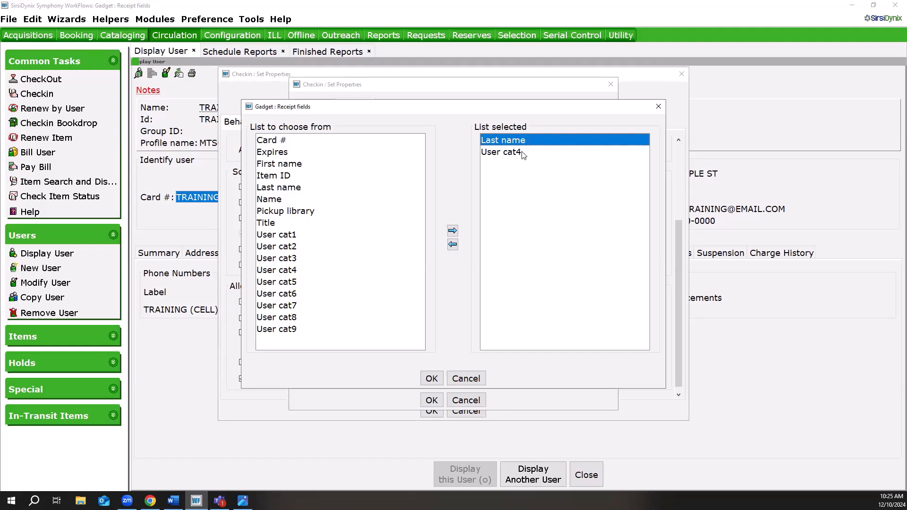
left_click(523, 154)
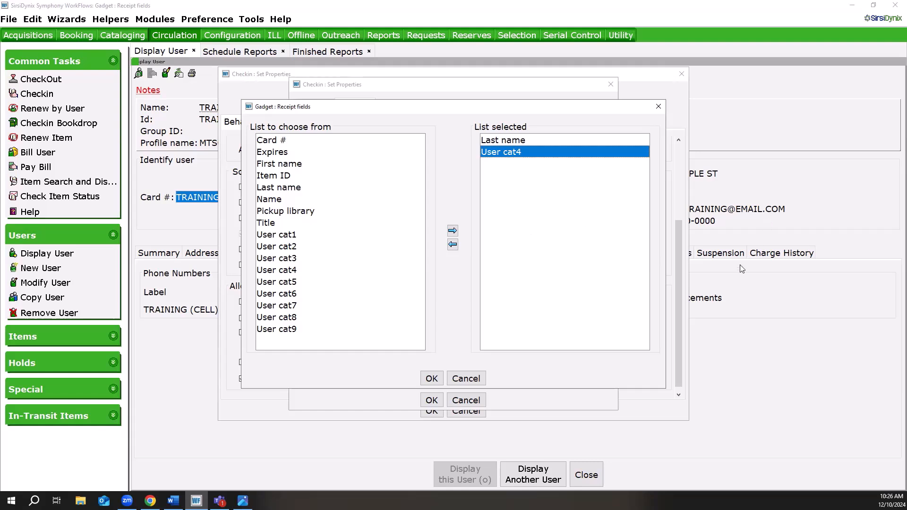
left_click(431, 378)
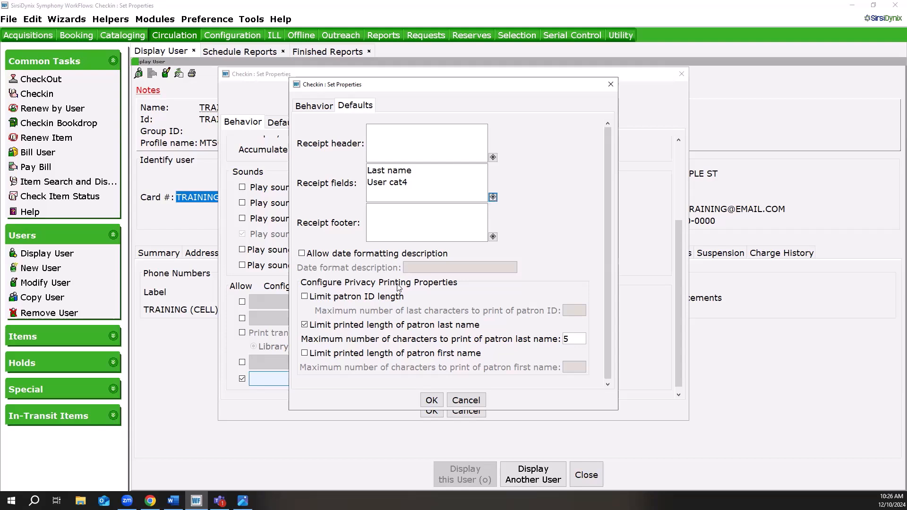
Try toggling the patron last name and patron ID length limits in the hold wrapper slip's privacy printing properties.
left_click(304, 325)
left_click(304, 325)
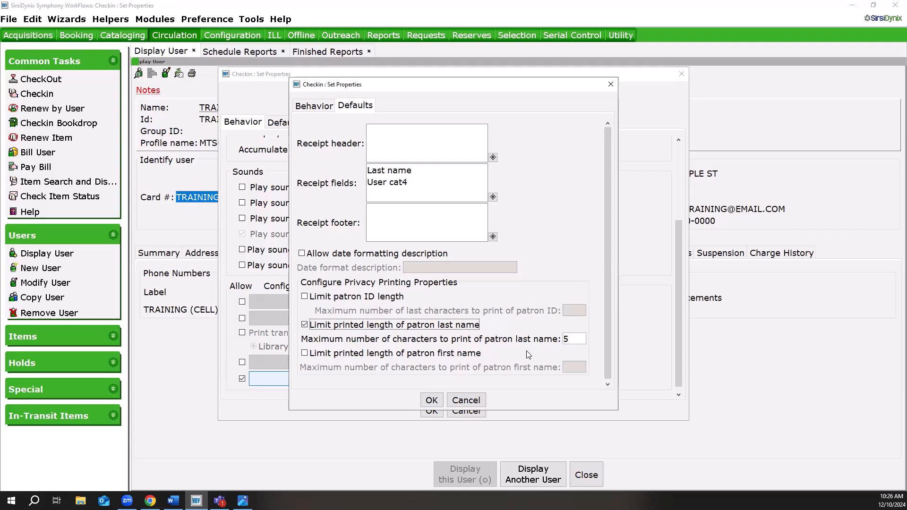
left_click(368, 297)
left_click(368, 297)
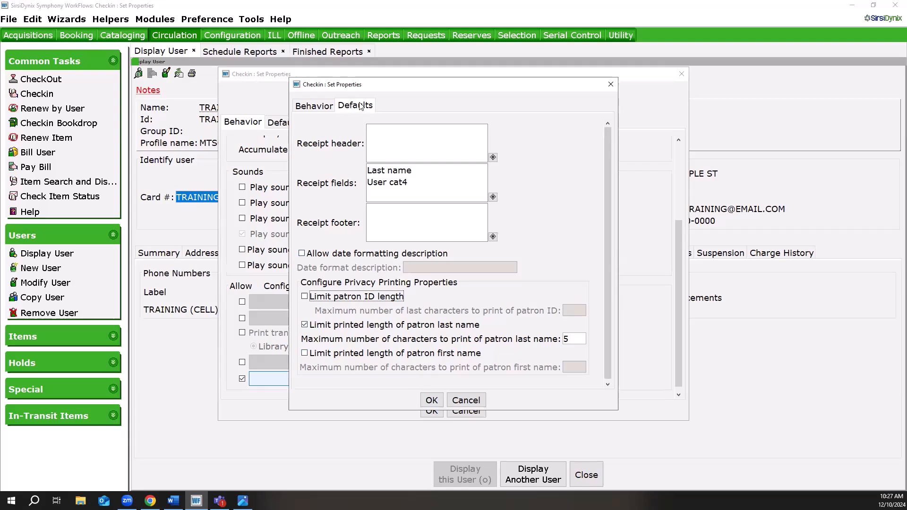
Set the hold wrapper slip's Last name font to Verdana Bold 36, and save the slip settings and Checkin properties.
left_click(311, 106)
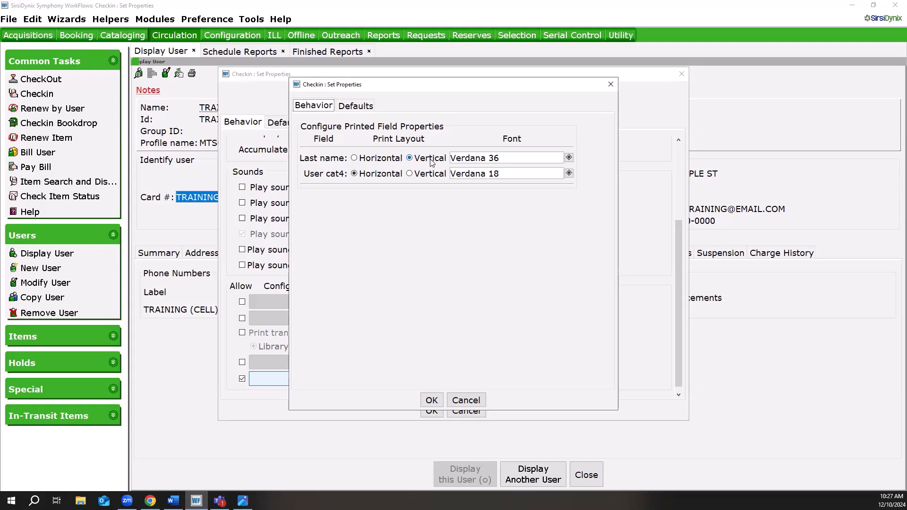
left_click(569, 158)
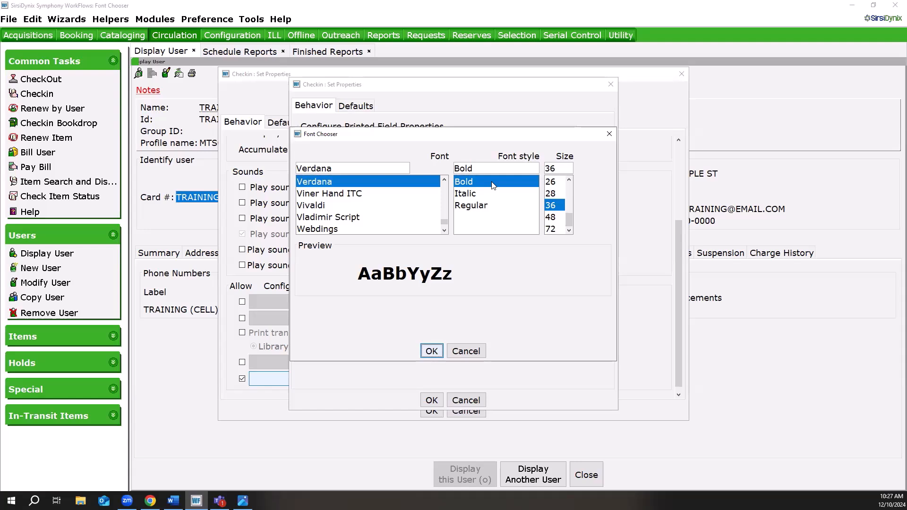
left_click(484, 206)
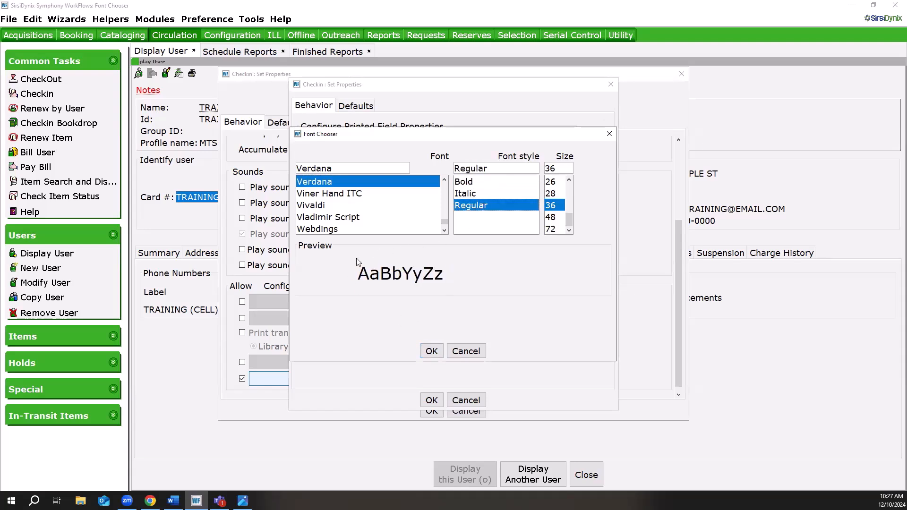
left_click(479, 183)
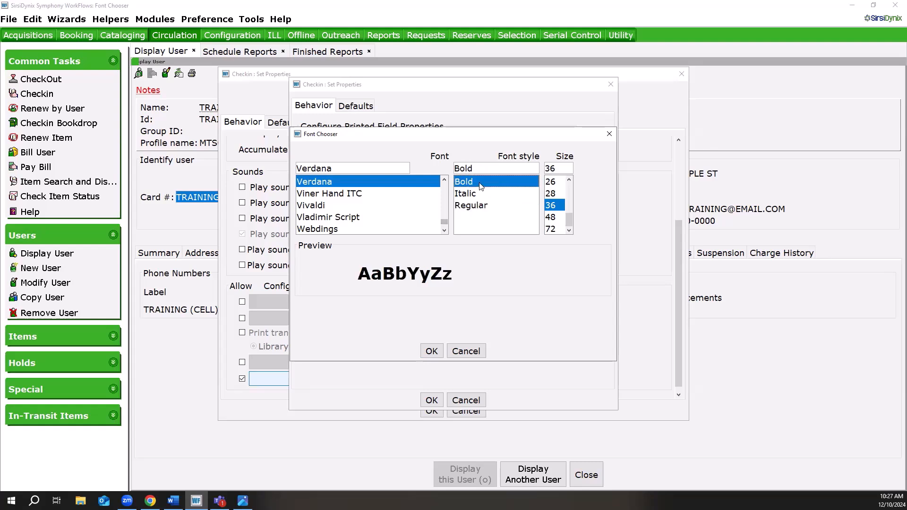
left_click(430, 352)
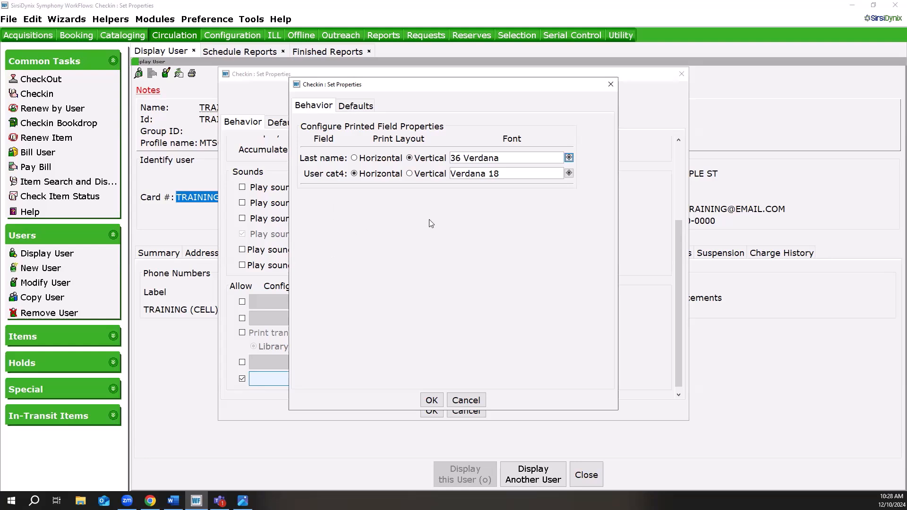
left_click(431, 401)
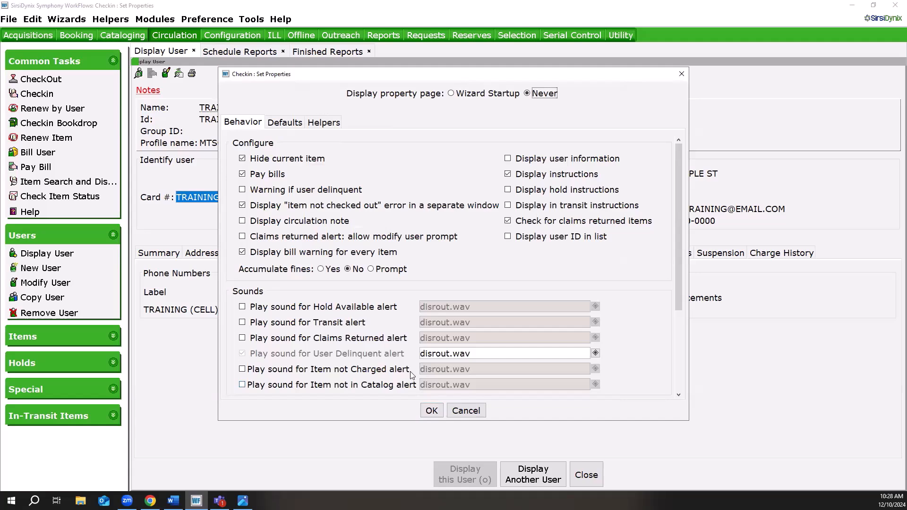
left_click(432, 410)
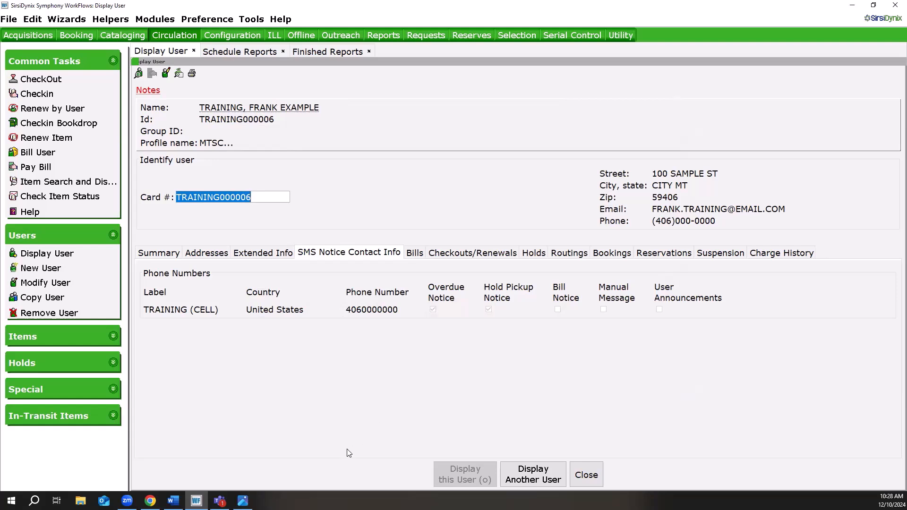
Switch to the browser's online help and review the table of Circulation slip and receipt types, from accountability receipts to transit slips.
left_click(150, 500)
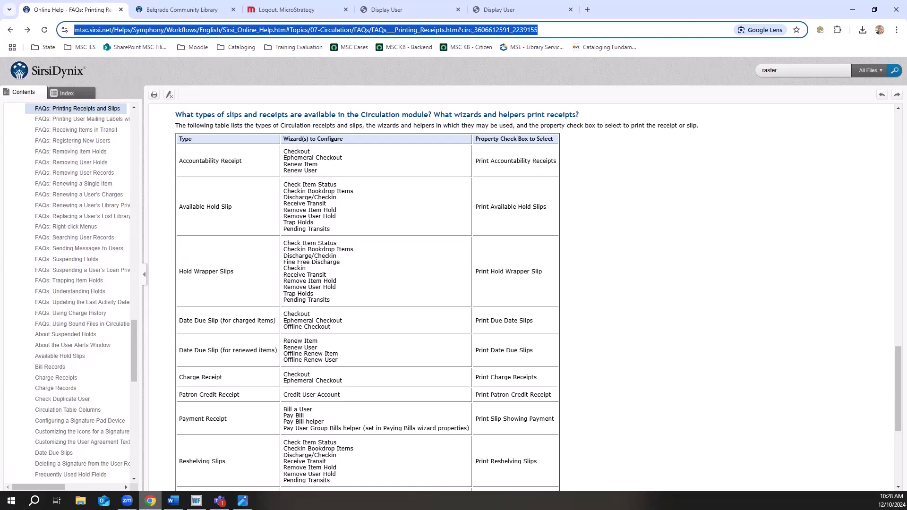
scroll(156, 409, "down", 1)
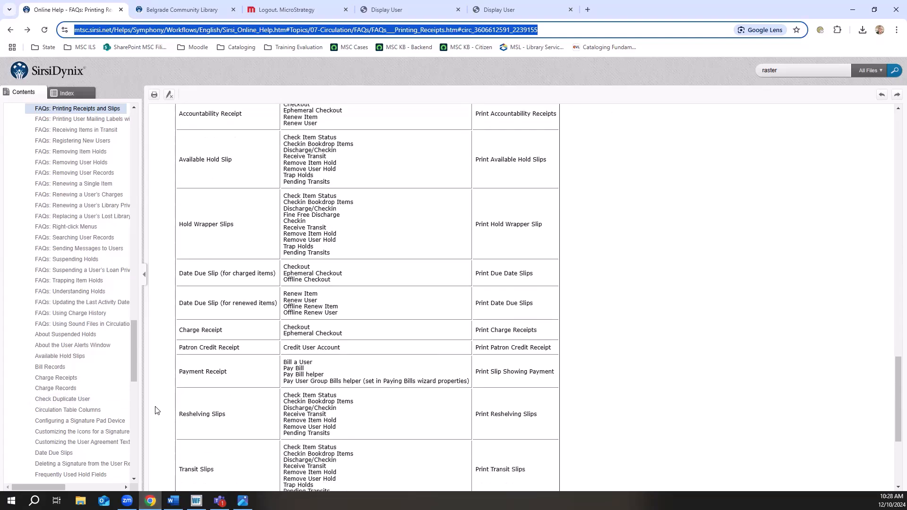
scroll(156, 410, "down", 1)
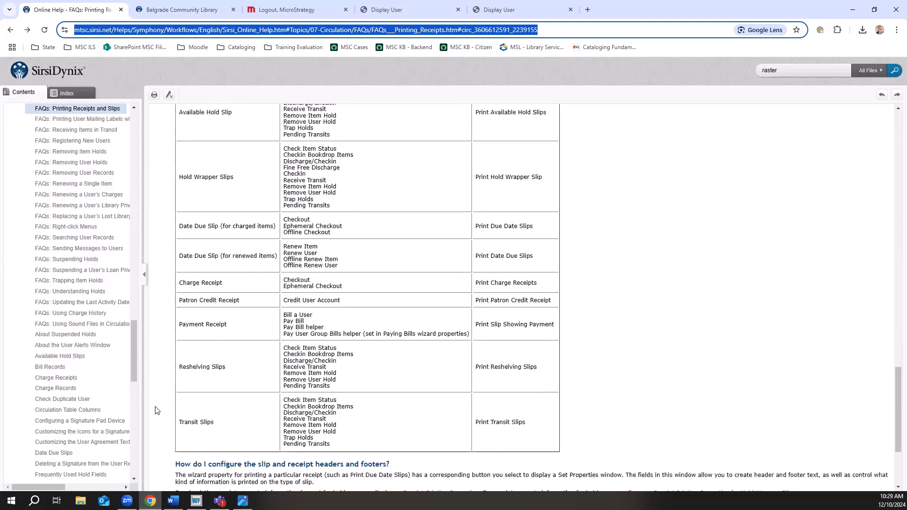
scroll(155, 409, "up", 2)
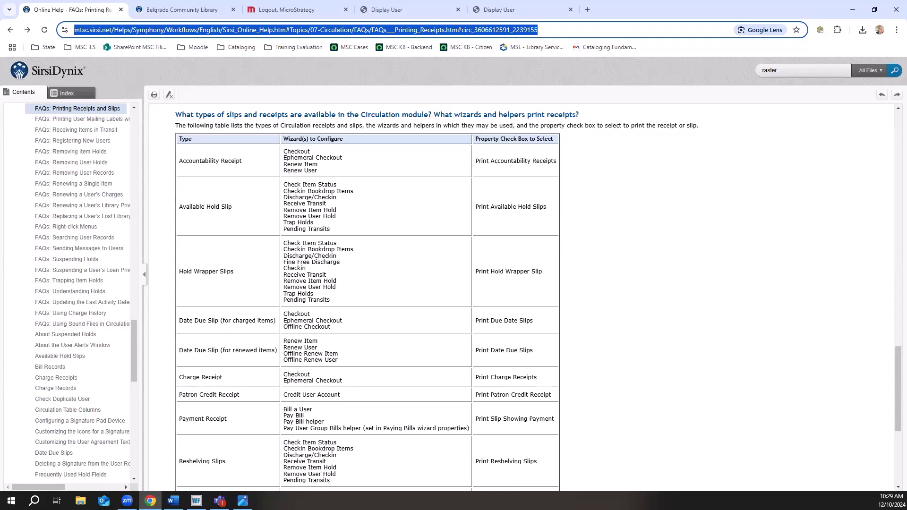
key("alt+Tab")
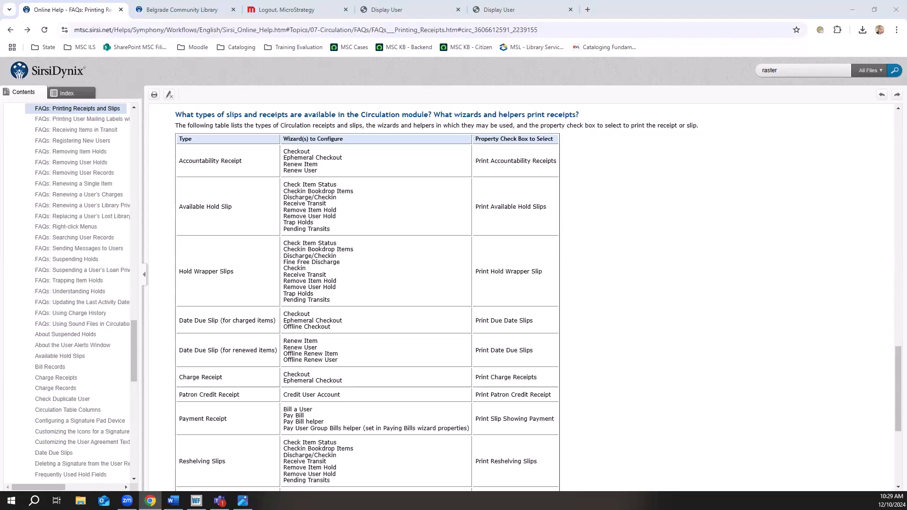
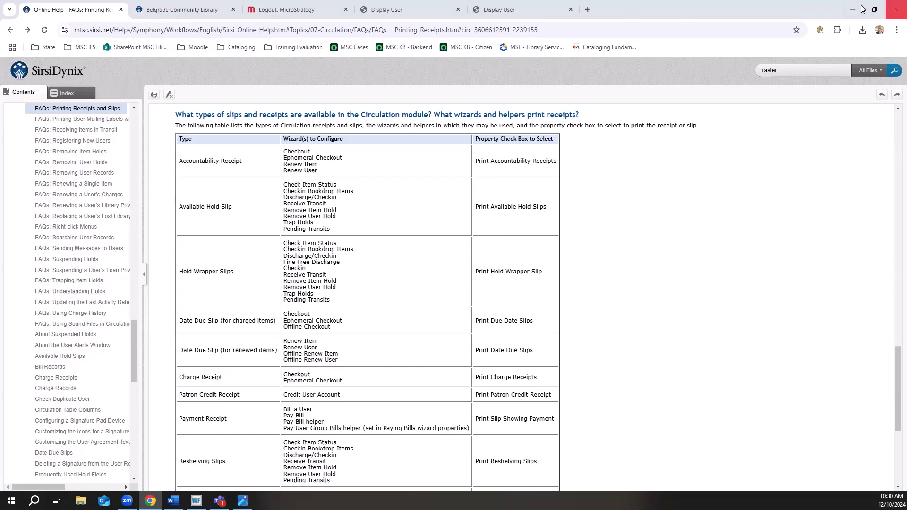
Switch back to SirsiDynix Symphony WorkFlows and open the scheduling setup for the ADMIN Spine Label 350 report template.
key("ctrl+l")
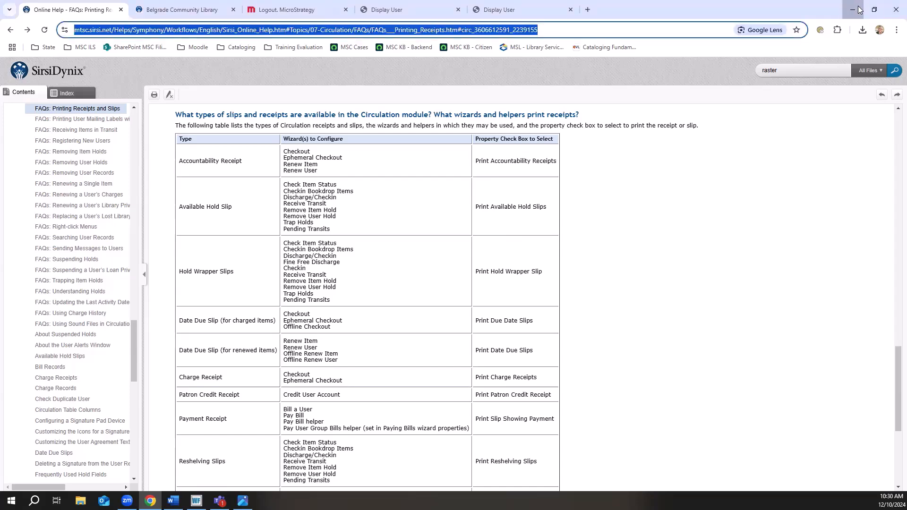
left_click(853, 9)
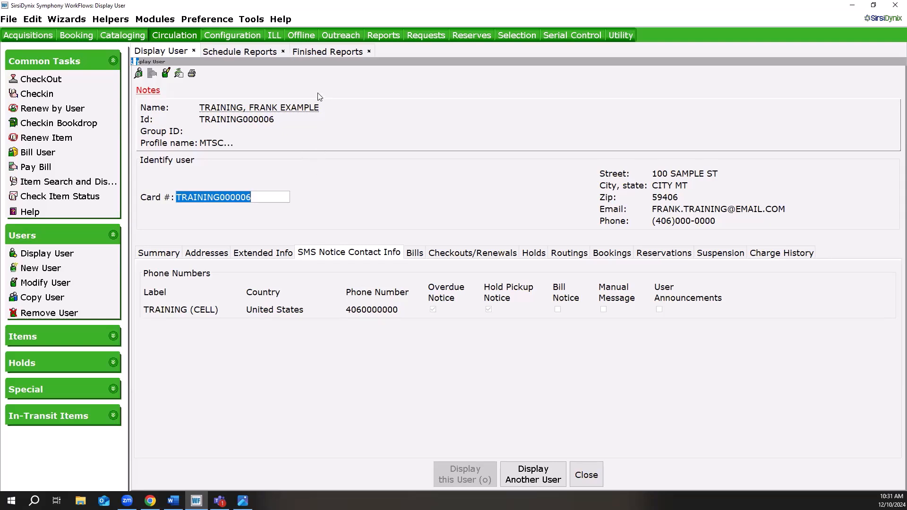
left_click(383, 36)
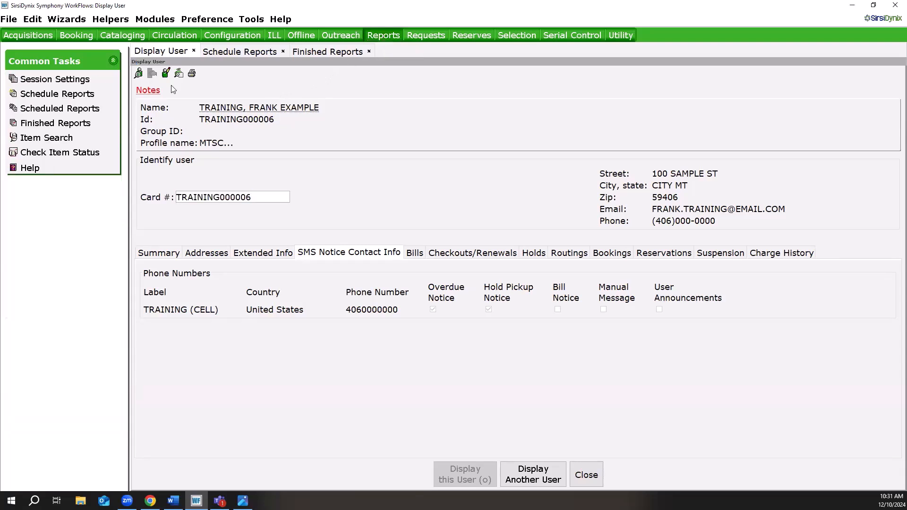
left_click(238, 52)
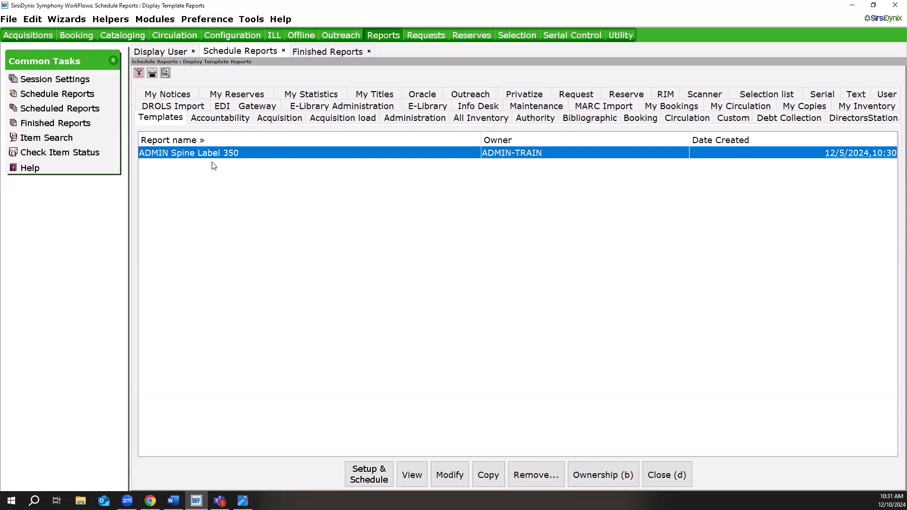
left_click(370, 476)
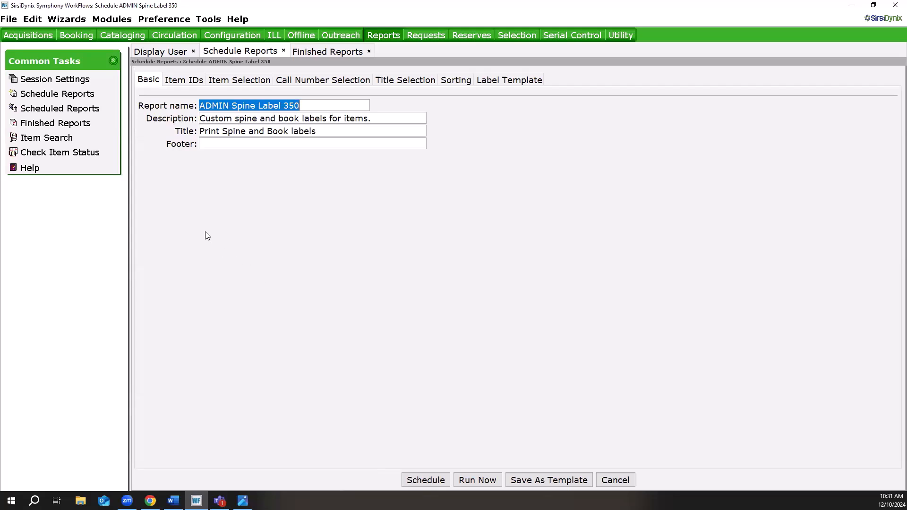
Review the items selected for spine labels in the report's Item IDs list and save the list.
left_click(182, 83)
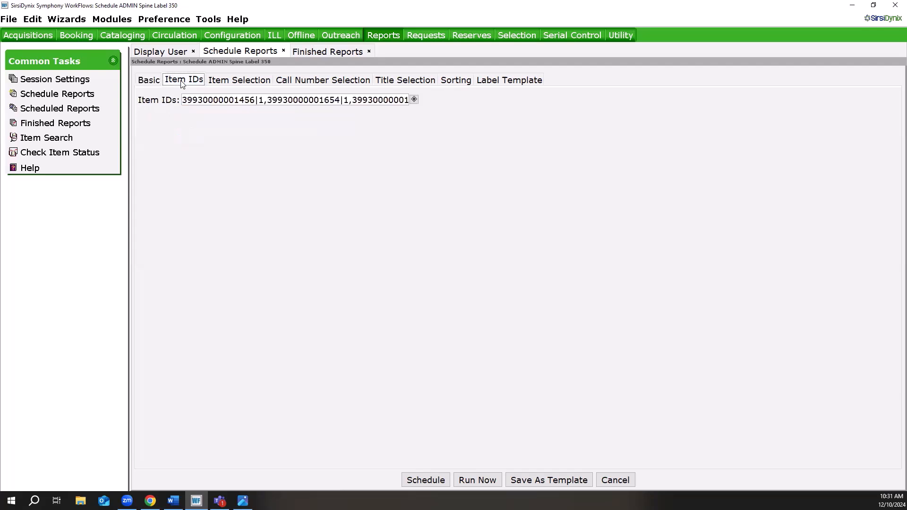
left_click(415, 100)
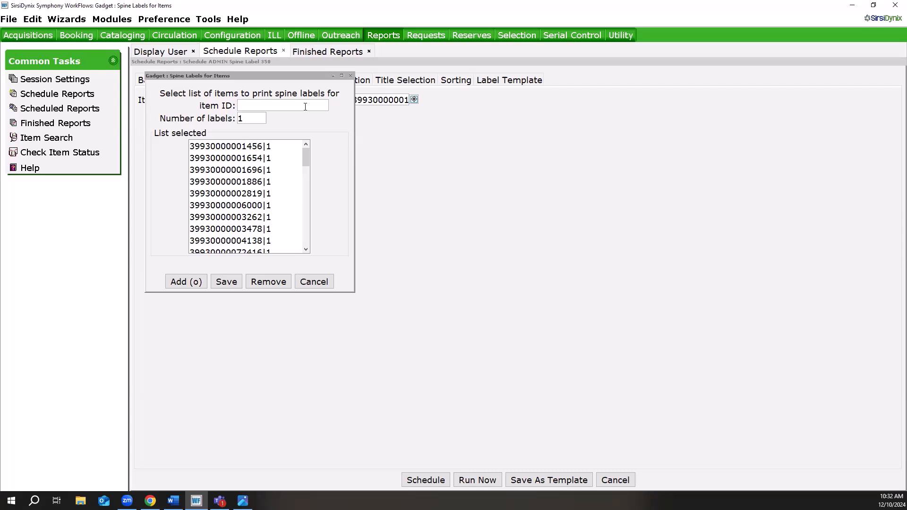
left_click(226, 282)
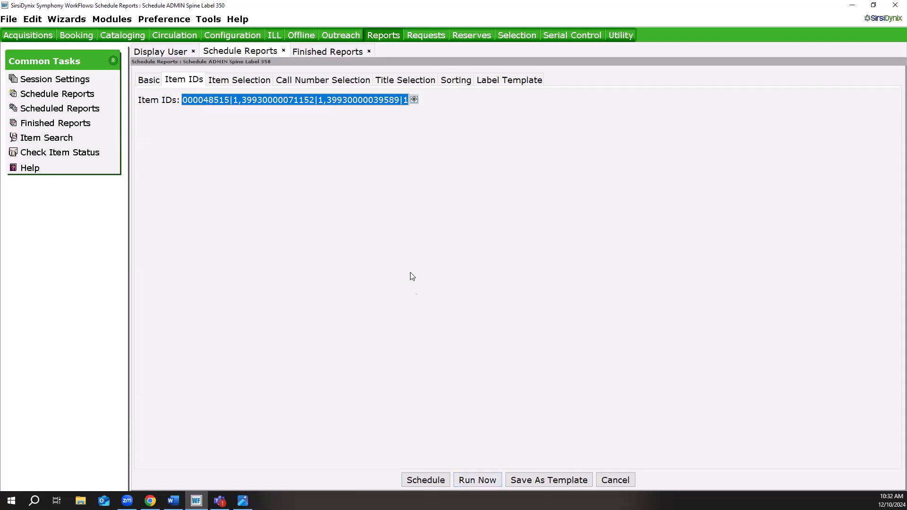
View the finished ADMIN Spine Label 350 report as a formatted result without the log.
left_click(334, 55)
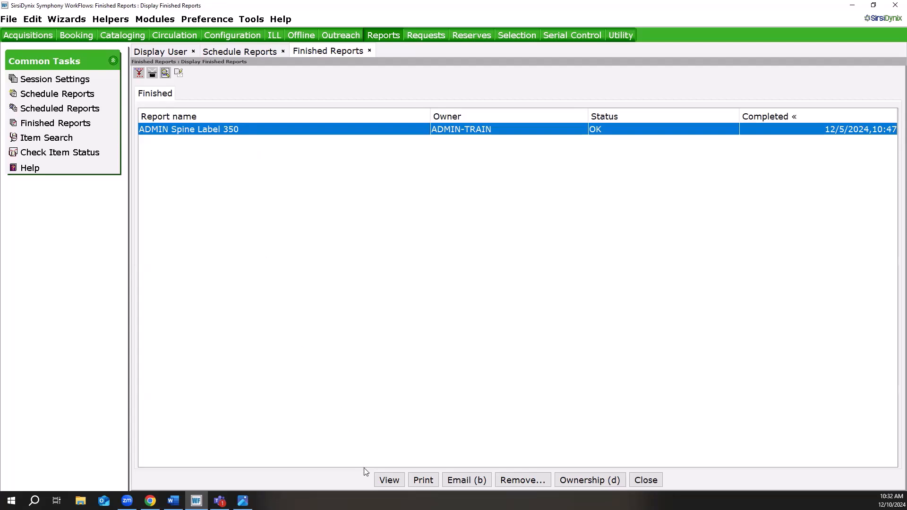
left_click(389, 480)
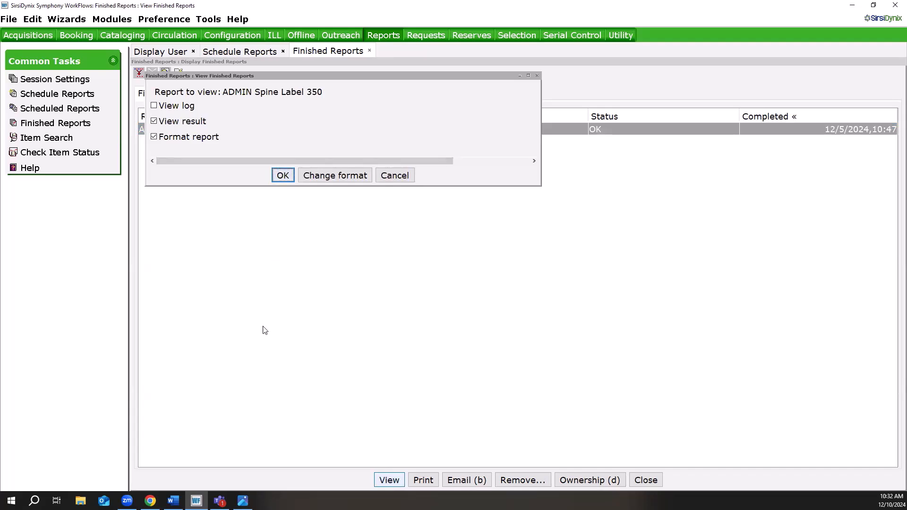
key("Return")
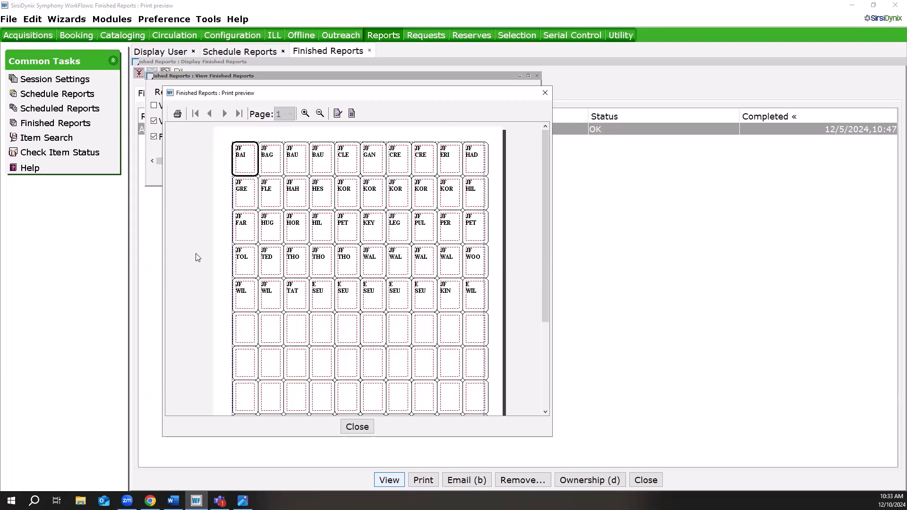
Insert a line reading FIC above JF on the JF BAG spine label.
left_click(274, 166)
left_click(337, 114)
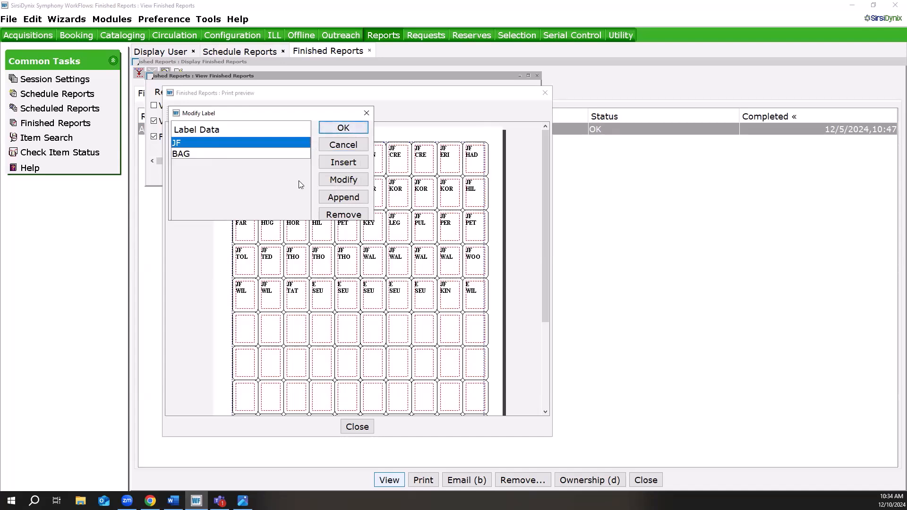
left_click(349, 163)
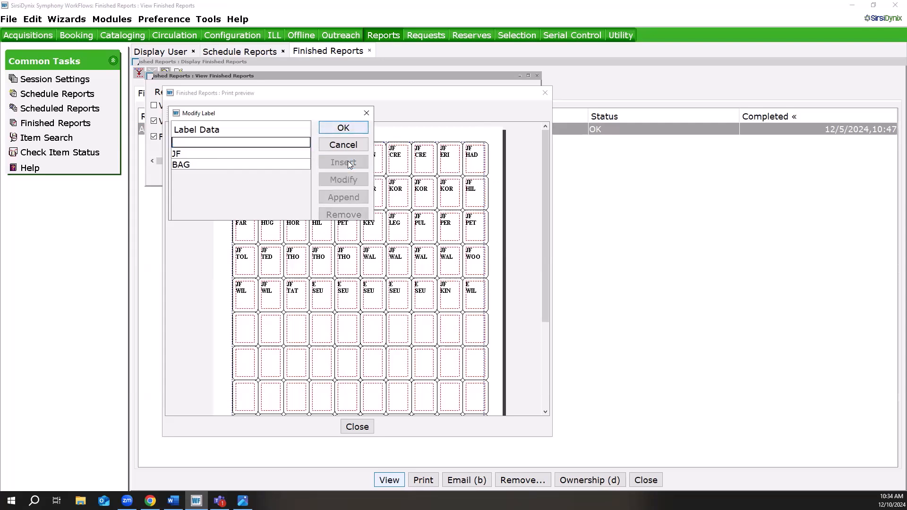
type("FIC")
left_click(343, 128)
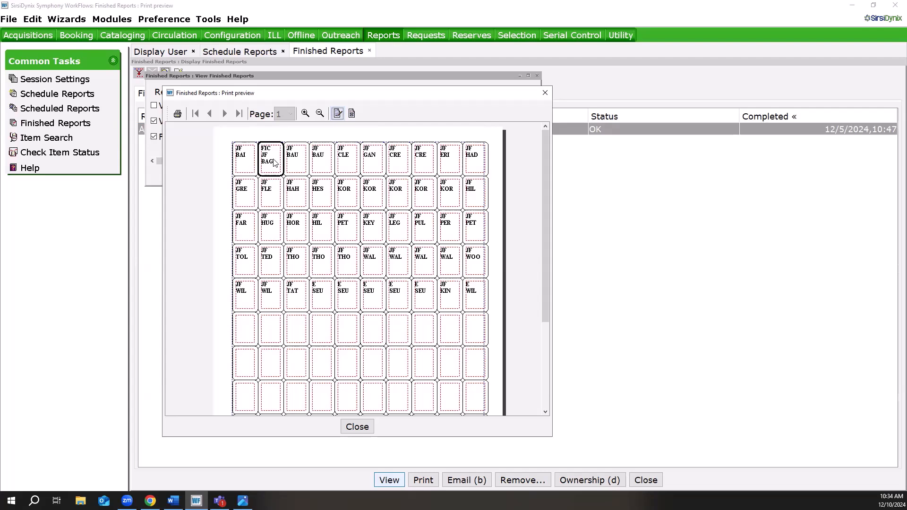
Shorten the first line of the modified JF BAG label from FIC to F.
left_click(337, 114)
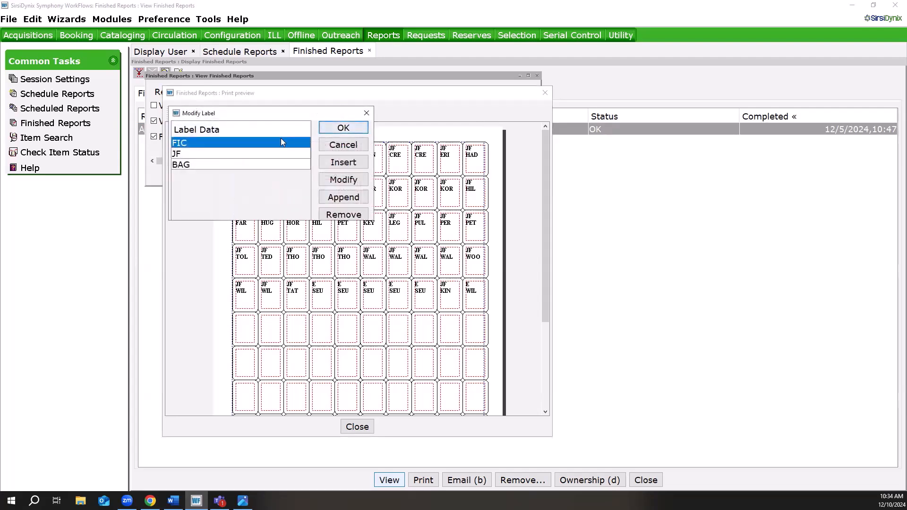
left_click(345, 181)
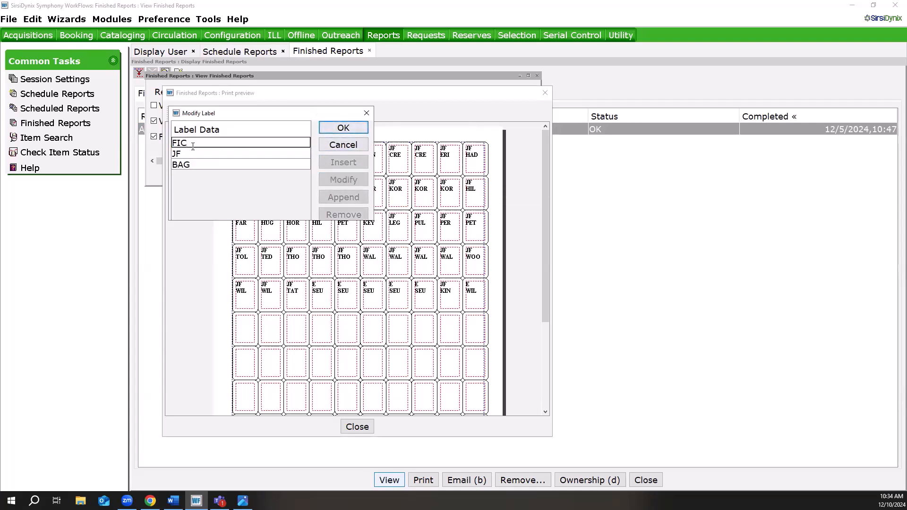
key("BackSpace")
key("BackSpace")
left_click(343, 128)
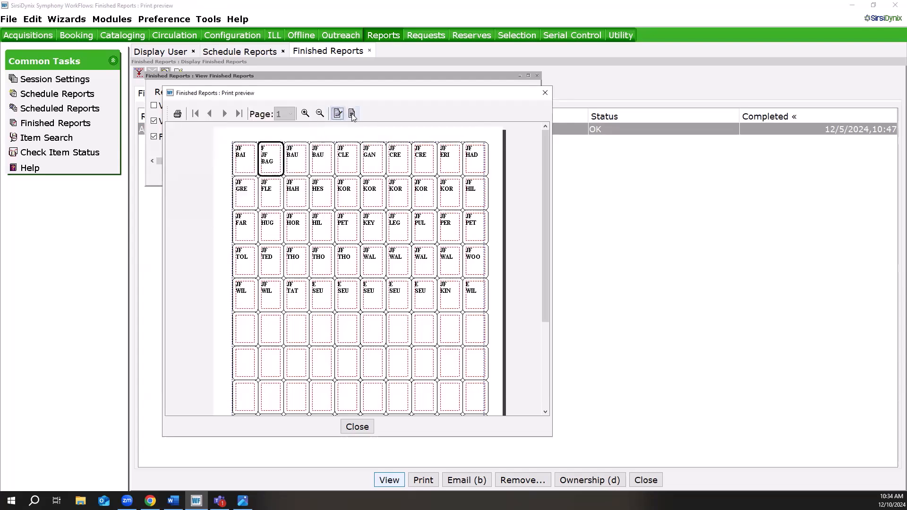
Remove the added F line from the JF BAG spine label.
left_click(338, 116)
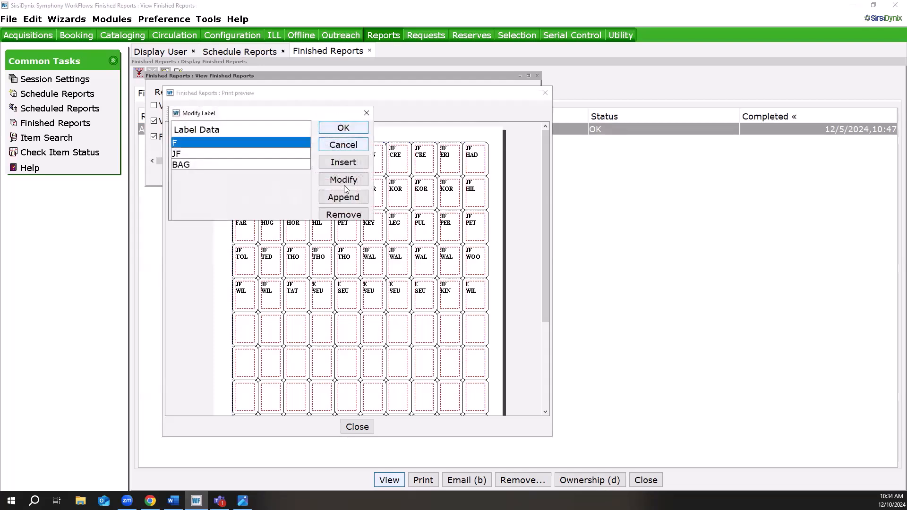
left_click(344, 215)
left_click(352, 130)
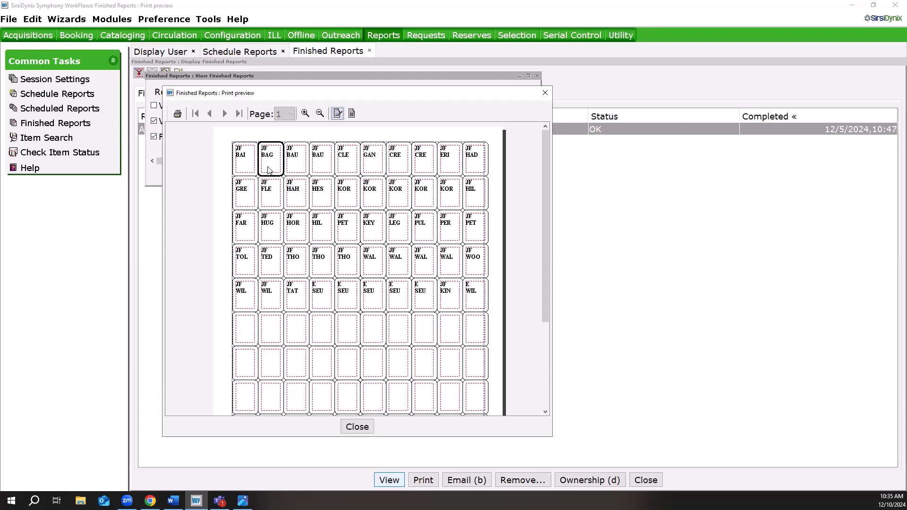
Start printing the spine labels at the sixth label in the sixth row of the sheet, and check the shifted layout.
left_click(374, 337)
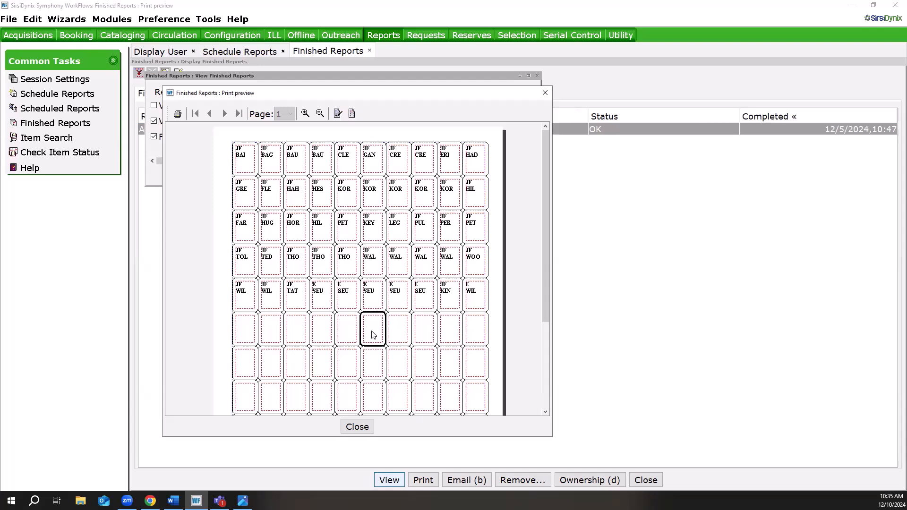
left_click(352, 114)
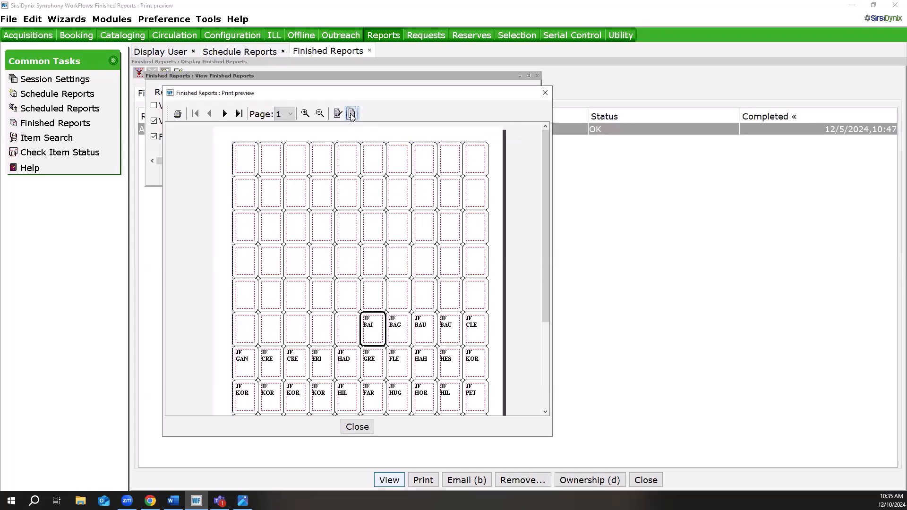
left_click_drag(546, 218, 557, 277)
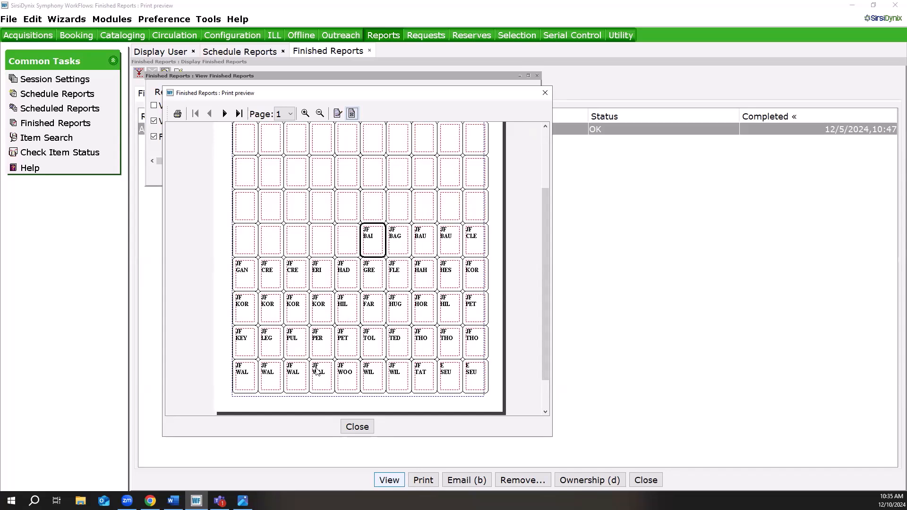
Look at the print settings for the spine labels, and close the preview without printing.
left_click(177, 114)
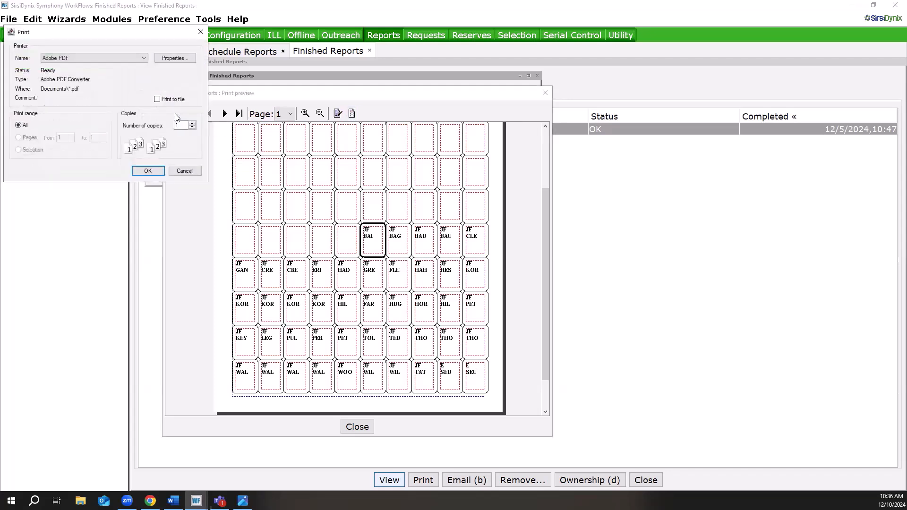
left_click(187, 172)
left_click(356, 427)
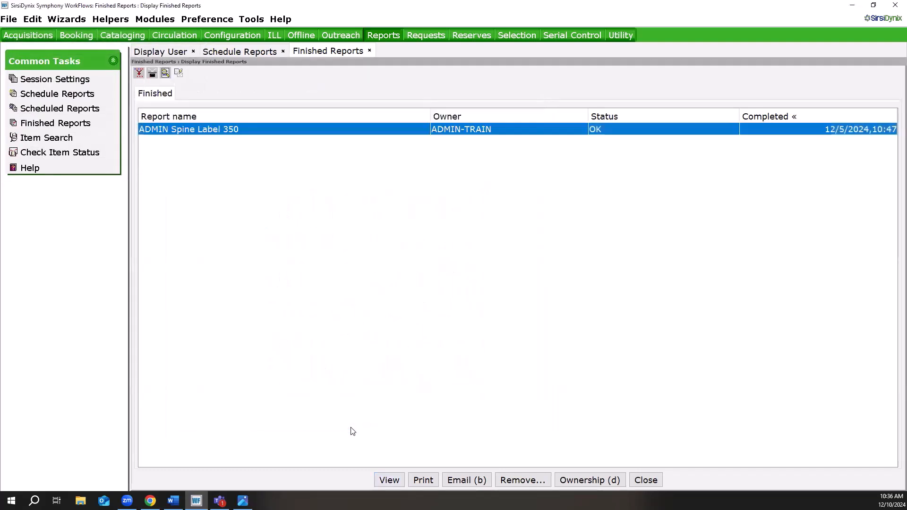
Review the call number and item record of the current title, Shadows by Neil Gaiman, in Call Number and Item Maintenance, and close it.
left_click(136, 36)
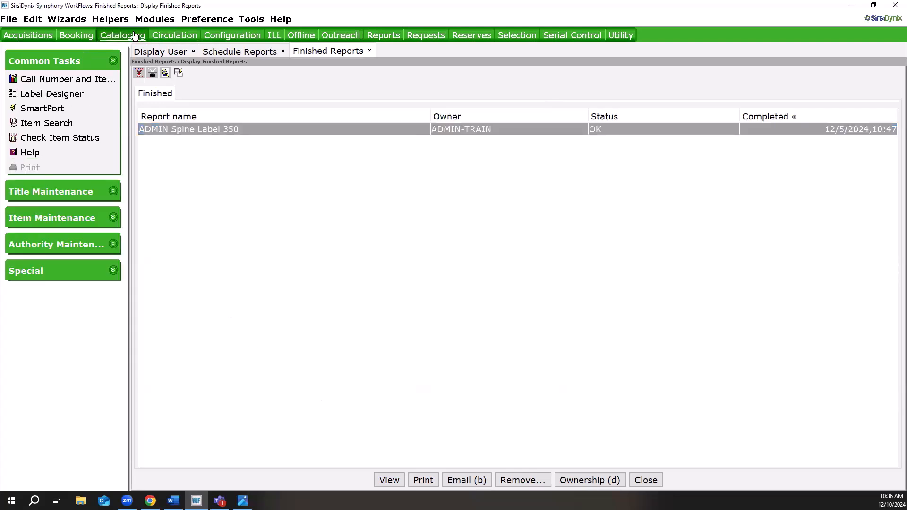
left_click(93, 79)
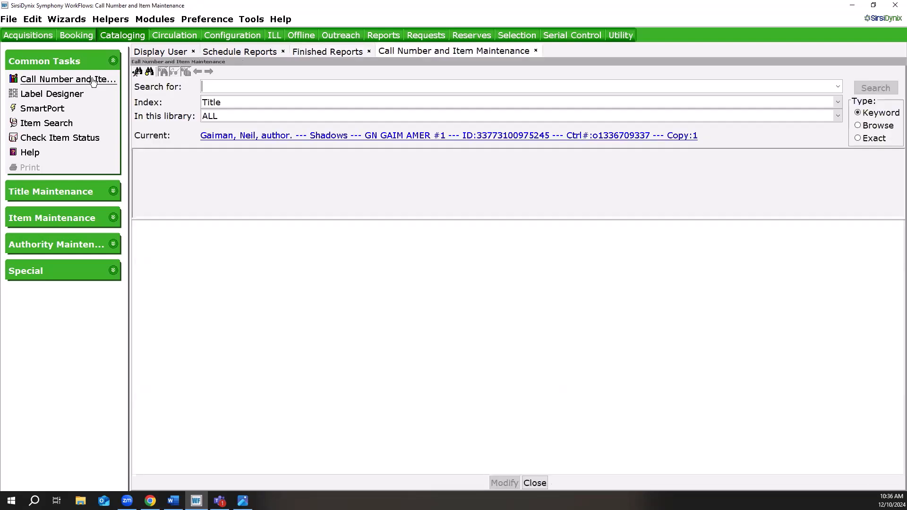
left_click(344, 137)
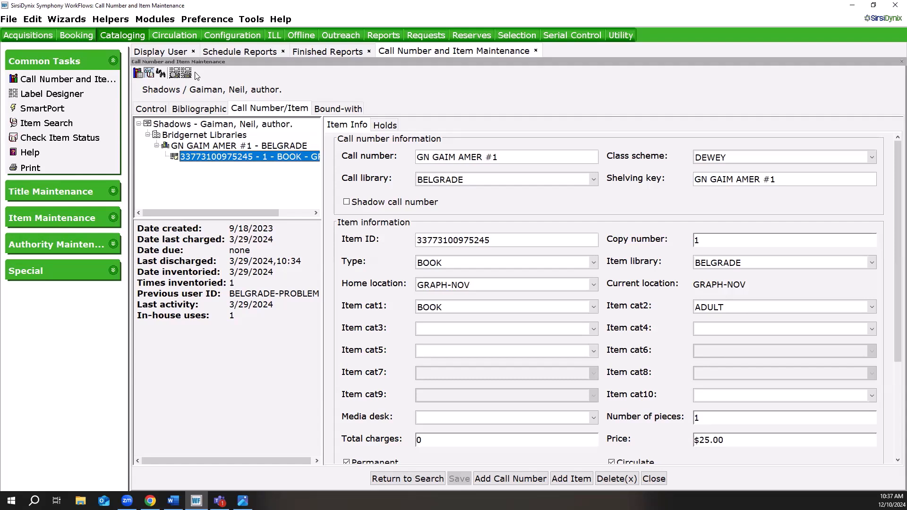
left_click(653, 478)
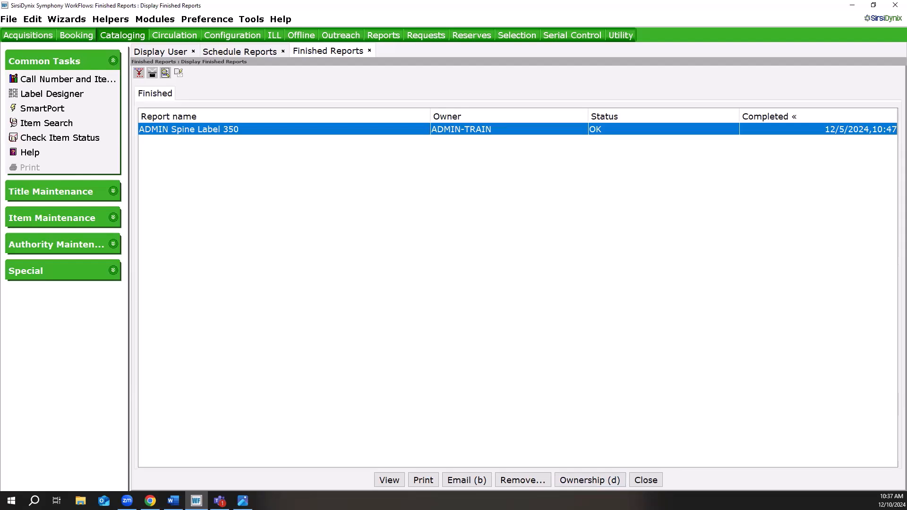
View the formatted ADMIN Spine Label 350 results again, close the preview, and minimize the WorkFlows window.
key("alt+Tab")
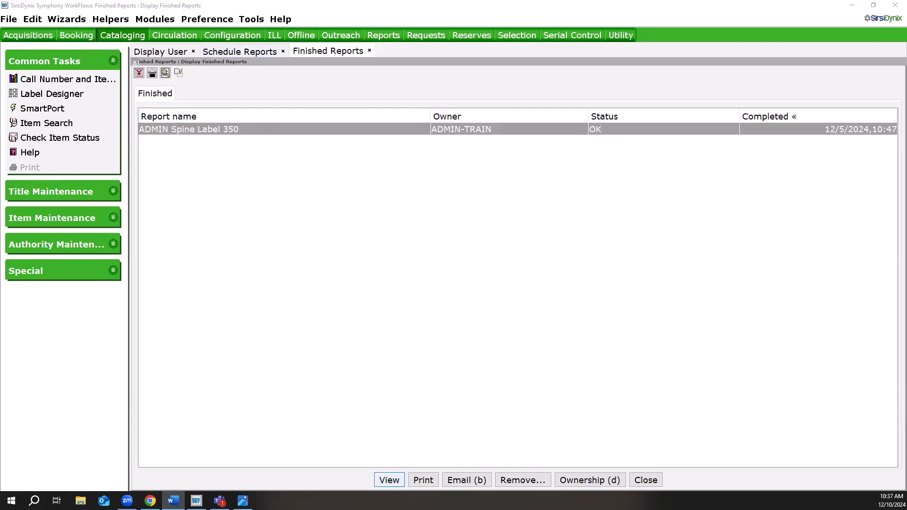
left_click(389, 480)
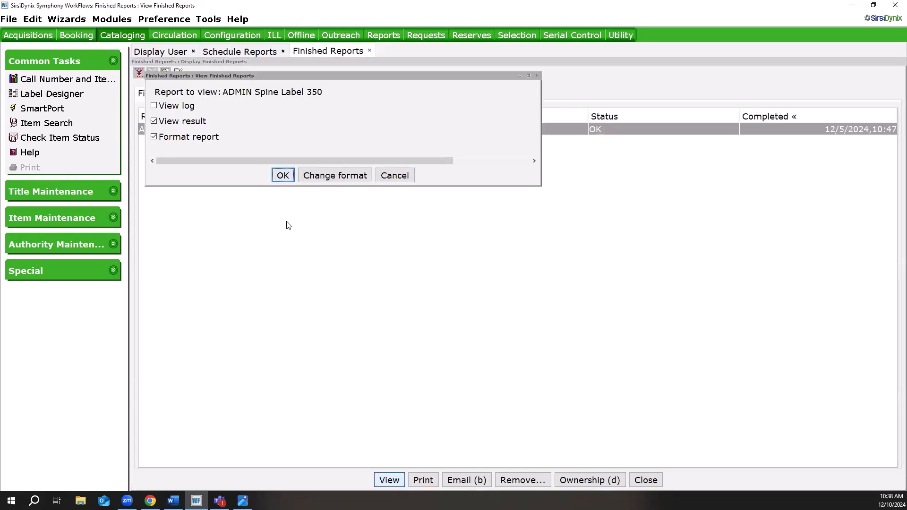
key("Return")
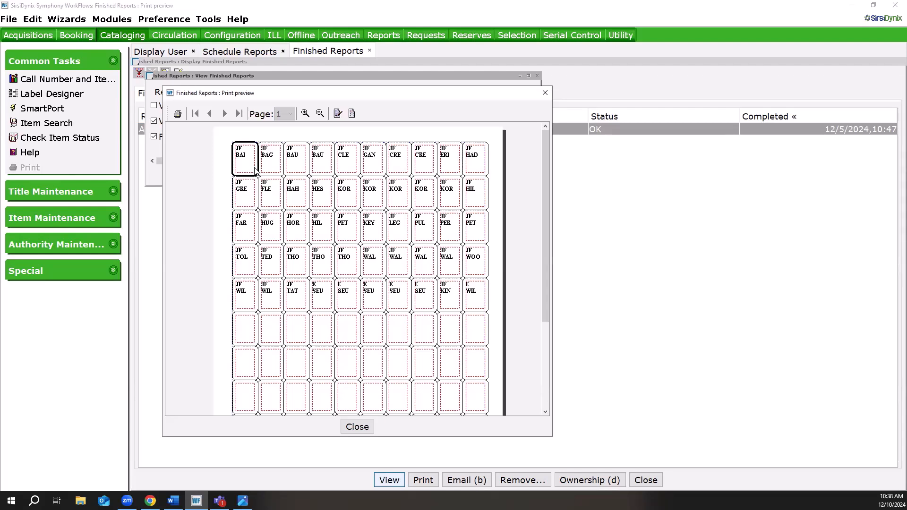
left_click(356, 427)
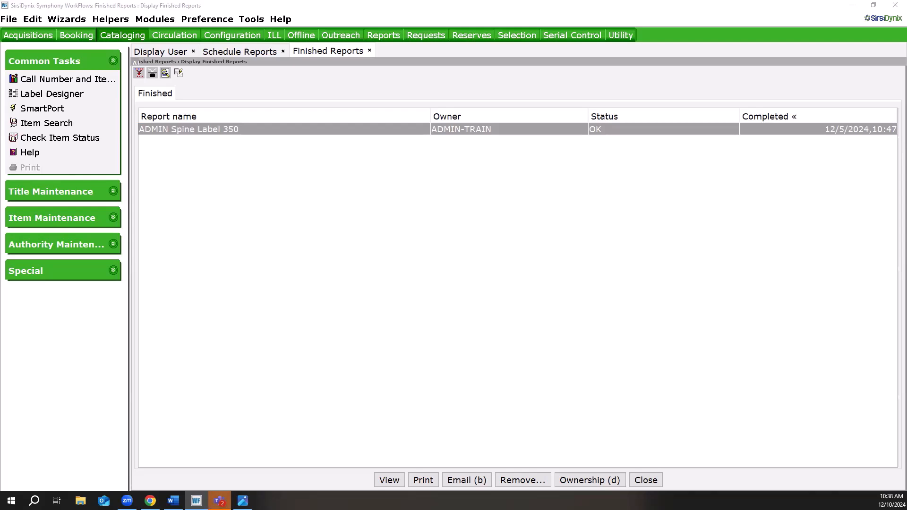
left_click(854, 10)
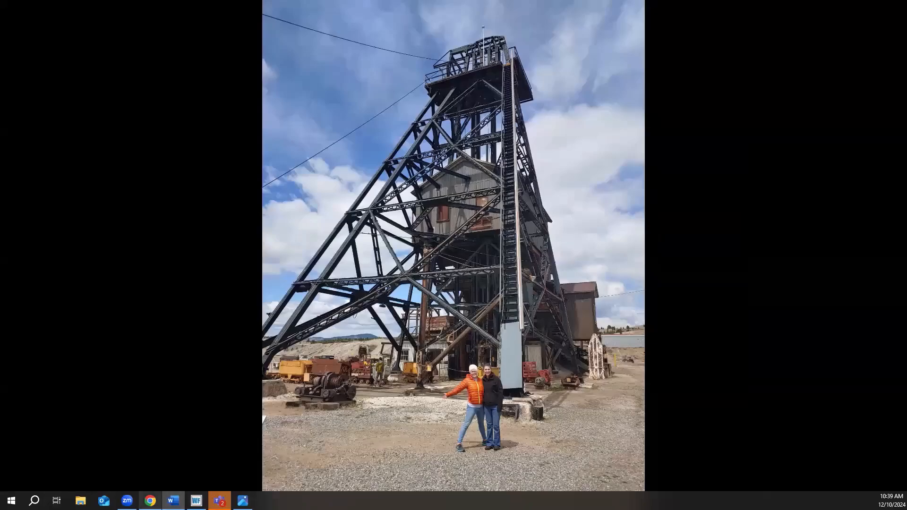
Switch to the Belgrade Community Library catalog in Chrome and list its recently added adult books.
left_click(149, 500)
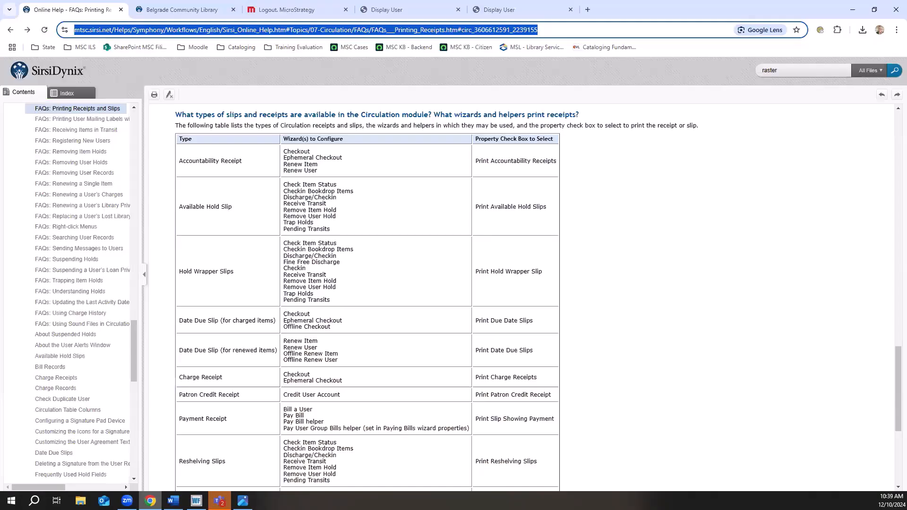
left_click(200, 12)
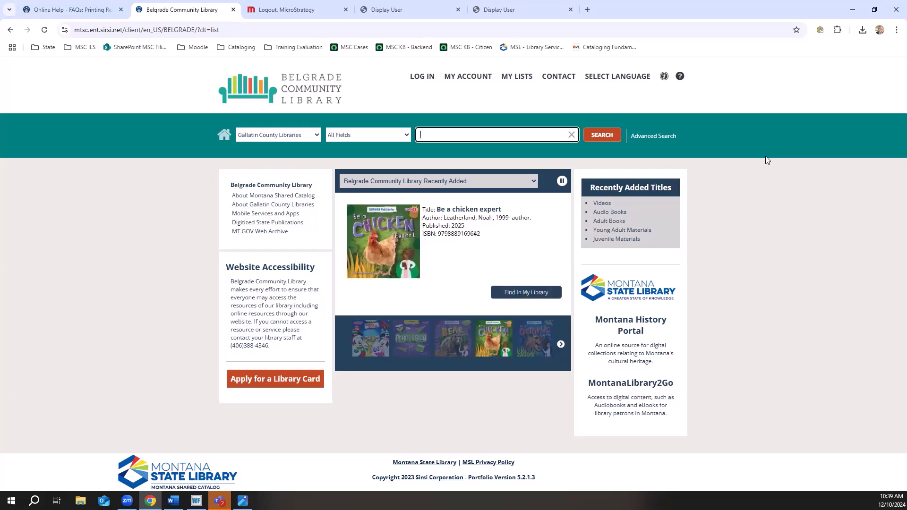
left_click(608, 221)
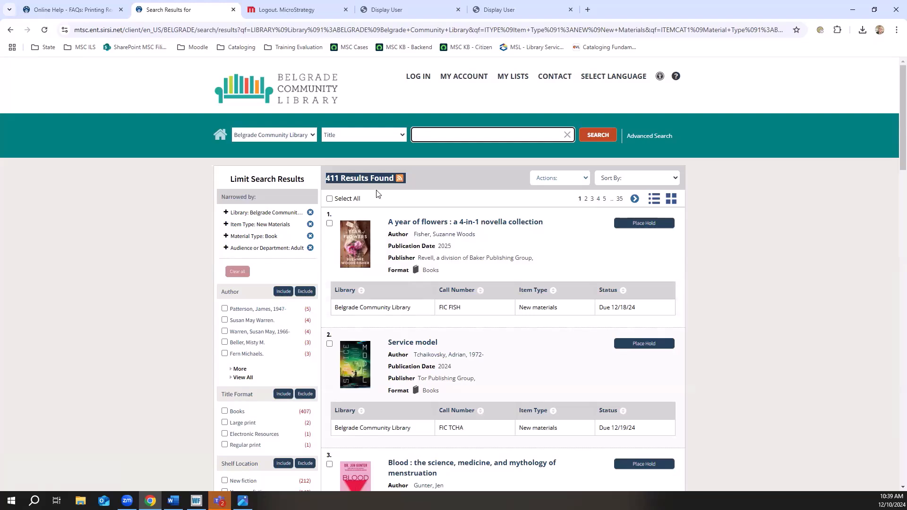
Select the first two recently added adult books, and extend the selection to every title on the results page.
left_click(330, 224)
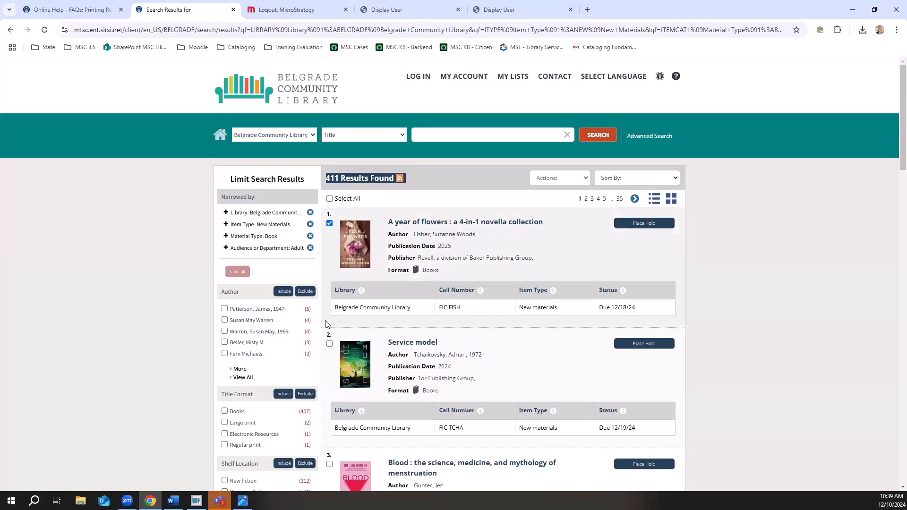
left_click(331, 345)
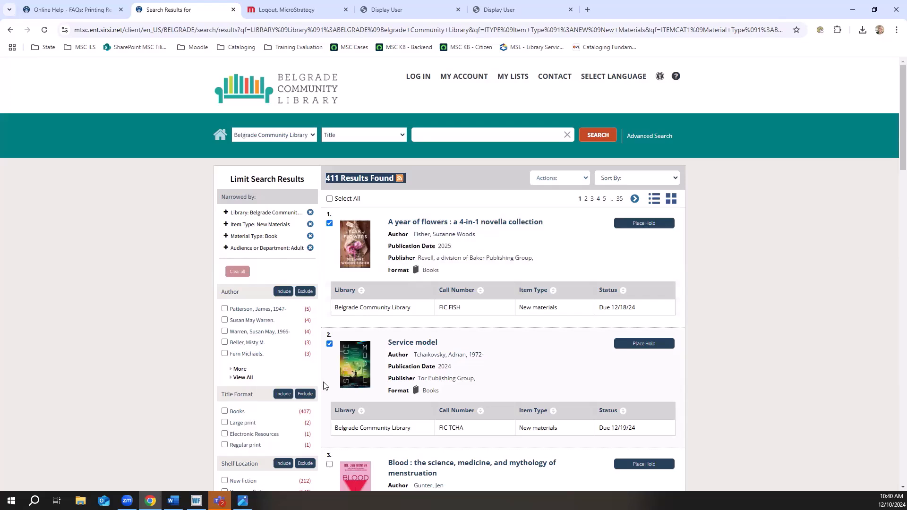
left_click(329, 199)
scroll(774, 290, "down", 1)
scroll(773, 290, "down", 2)
scroll(773, 290, "up", 2)
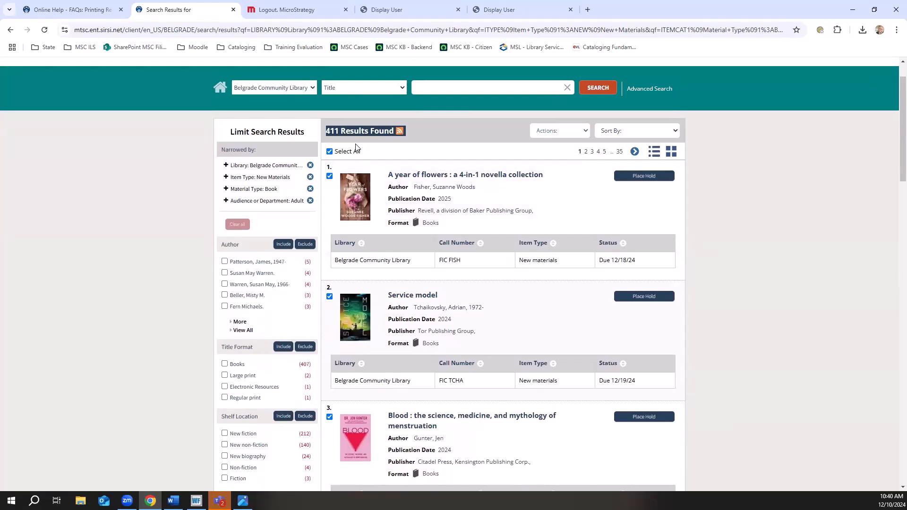
Generate a print-friendly list of the selected search results and review its titles.
left_click(568, 135)
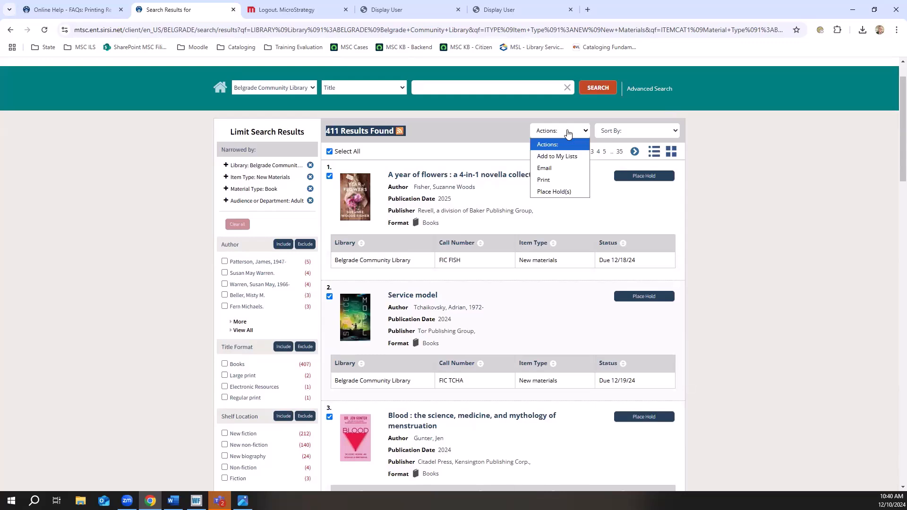
left_click(551, 182)
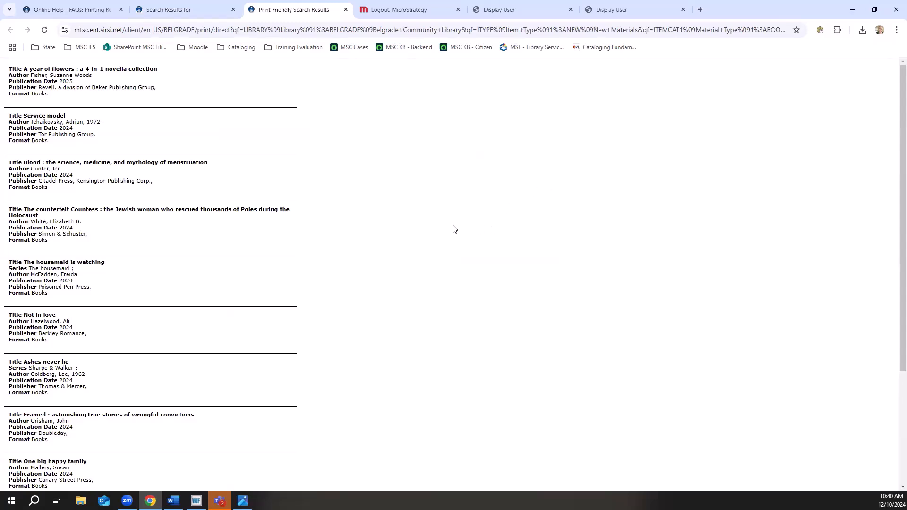
scroll(454, 229, "down", 1)
scroll(452, 230, "down", 1)
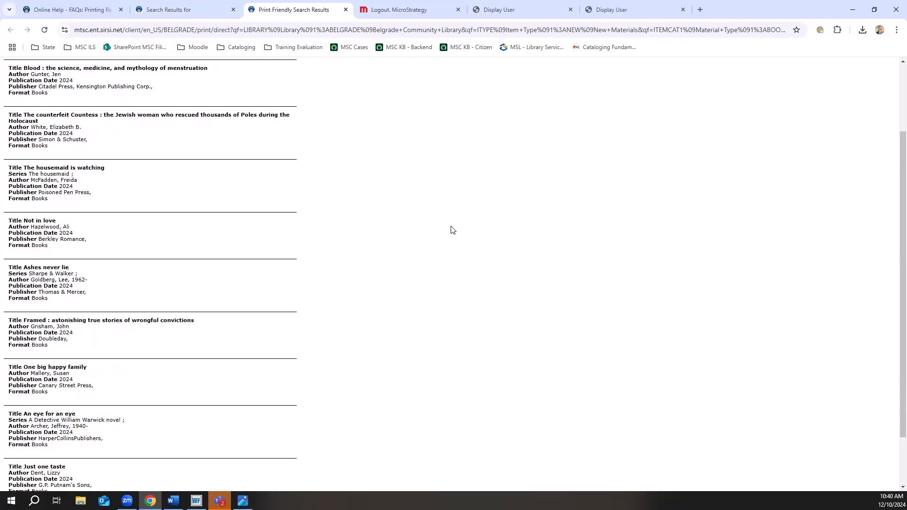
scroll(451, 230, "up", 2)
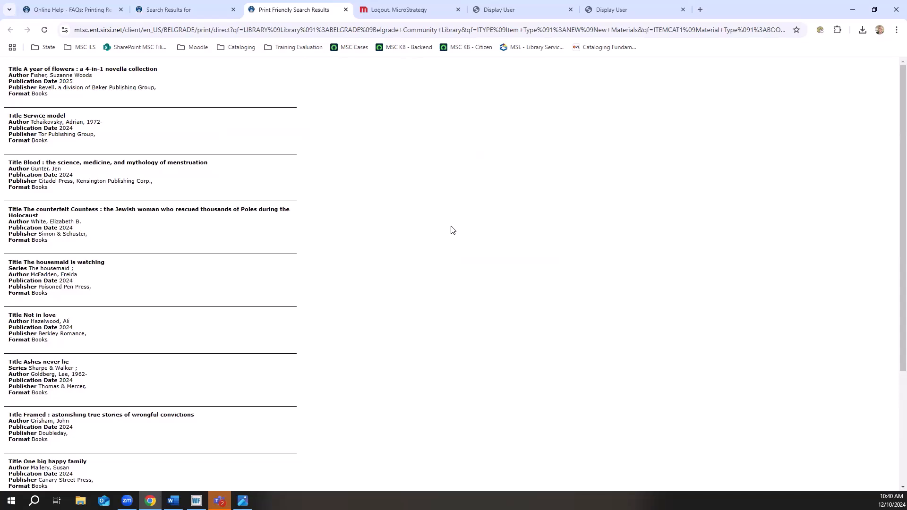
Look up the browser's print command without using it, and close the print-friendly results page.
left_click(893, 33)
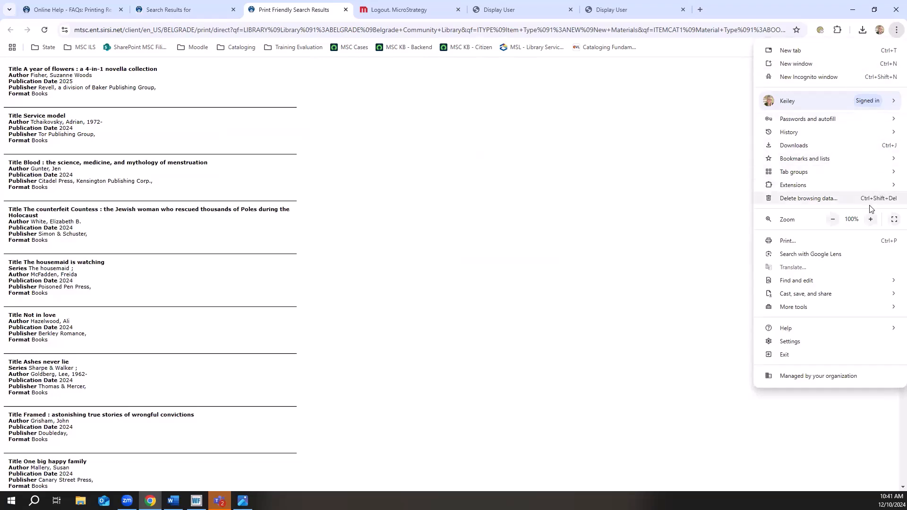
left_click(557, 245)
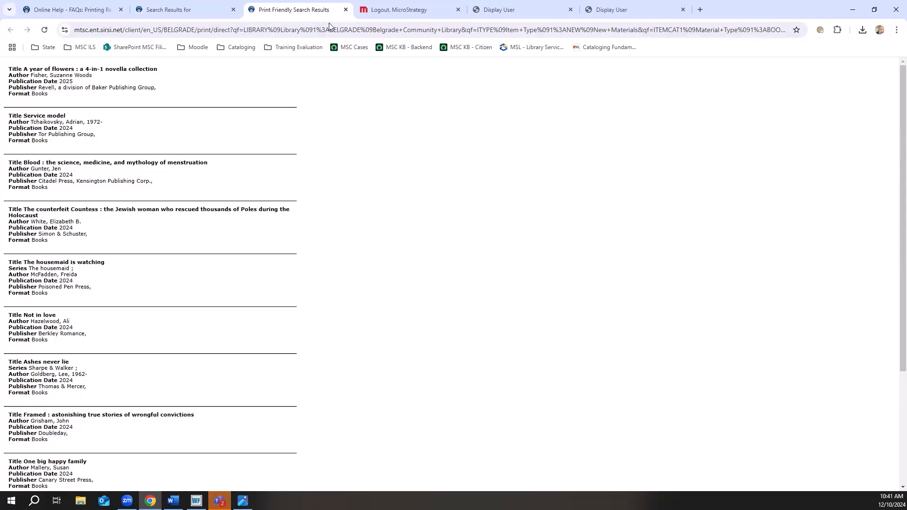
left_click(345, 10)
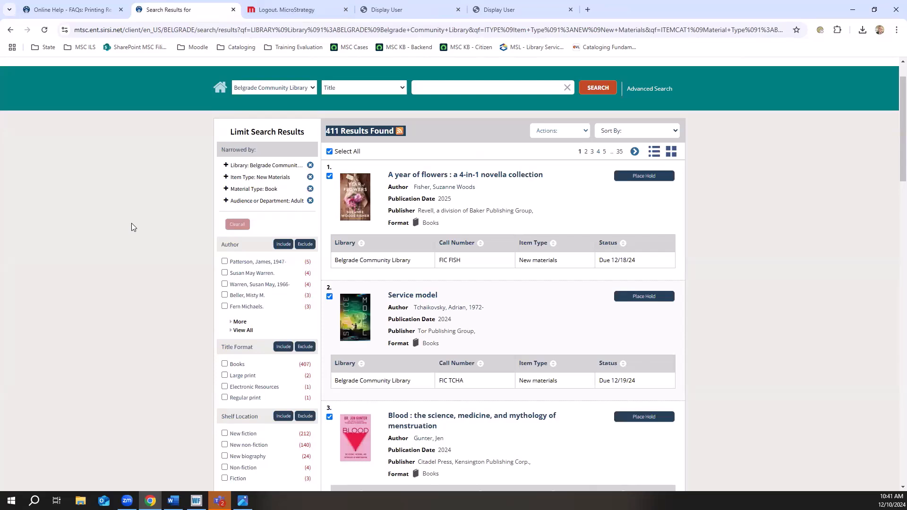
Open the record for A year of flowers, generate its print-friendly version, and close that printout page.
scroll(131, 227, "up", 1)
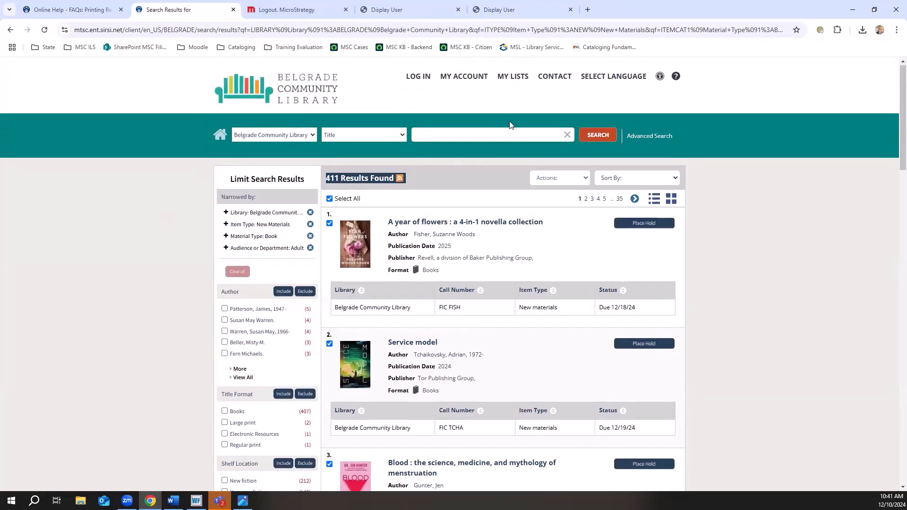
left_click(508, 227)
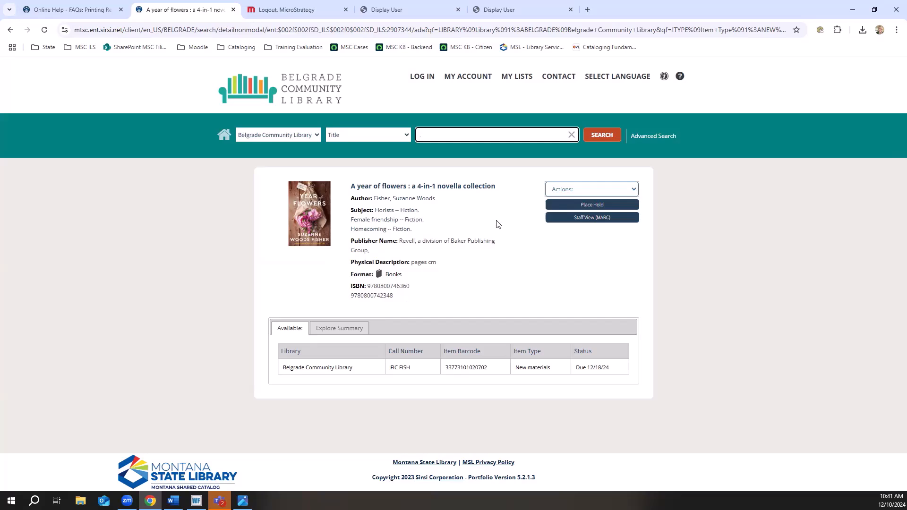
left_click(582, 190)
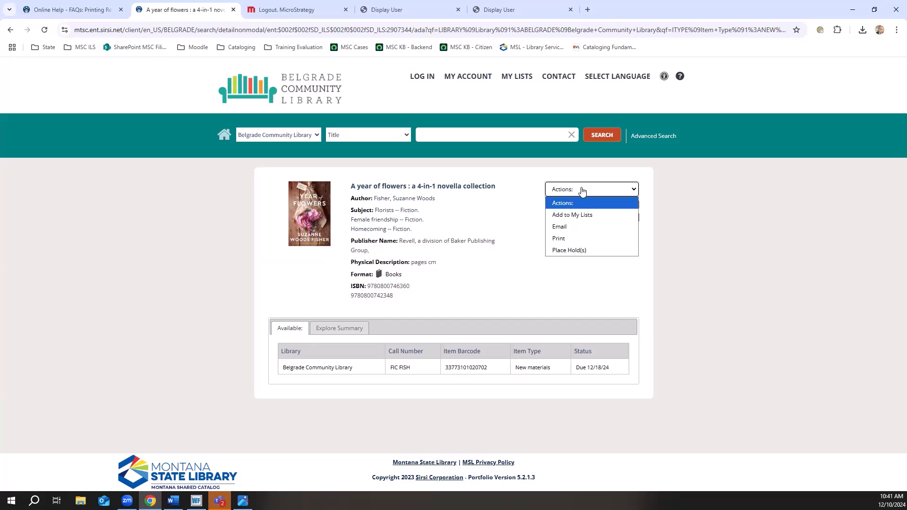
left_click(575, 241)
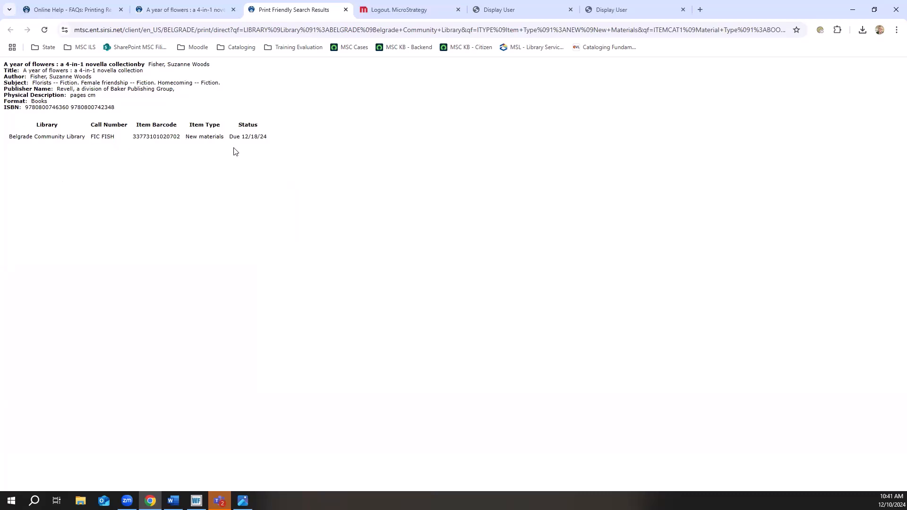
left_click(346, 10)
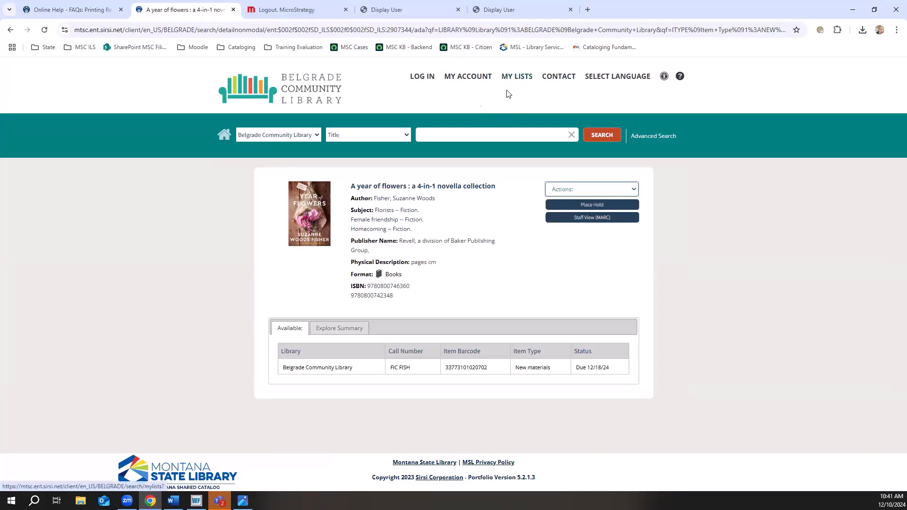
Log in to the library catalog with the library card number and the account password/PIN.
left_click(423, 79)
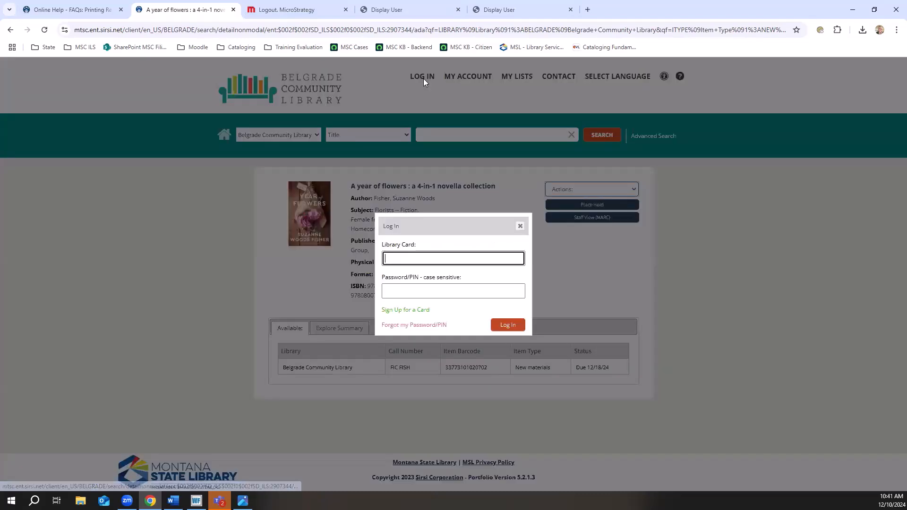
left_click(398, 259)
left_click(440, 282)
left_click(434, 291)
type("••••••••")
key("Return")
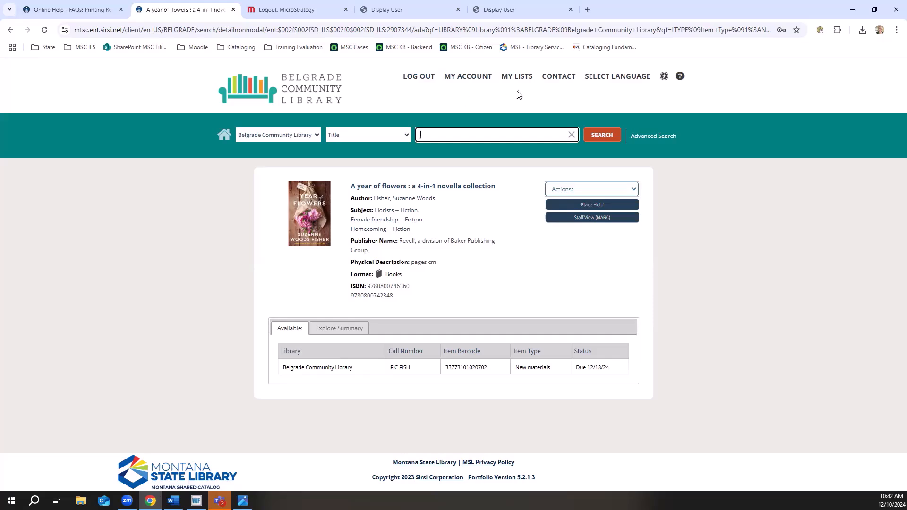
Open the Want to Read list in the account's saved lists and select all its items.
left_click(515, 77)
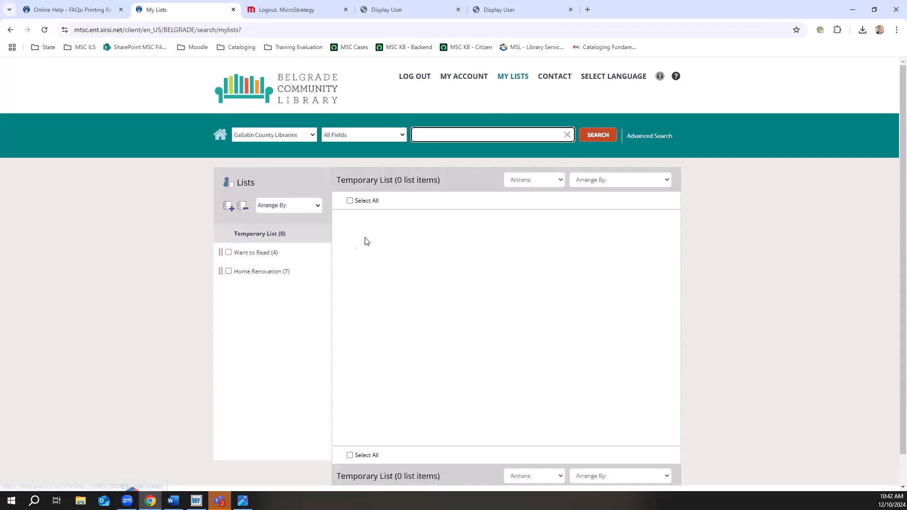
left_click(255, 254)
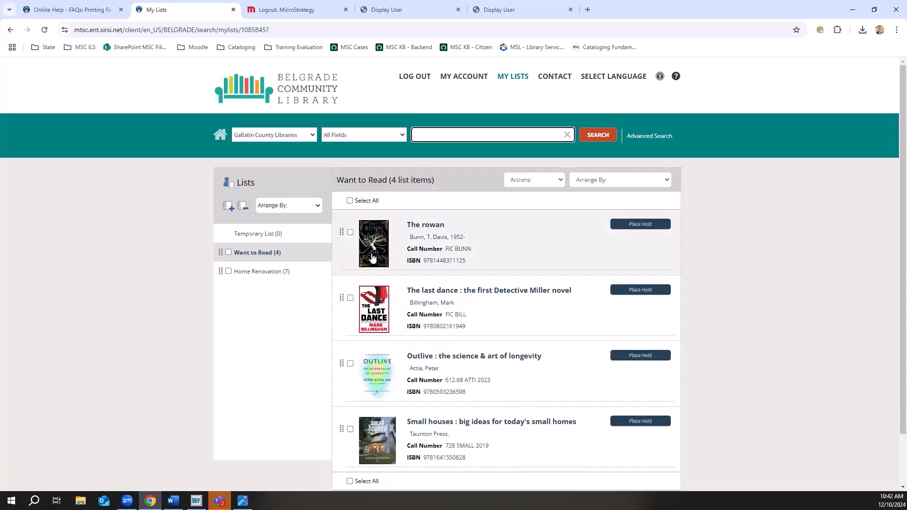
left_click(350, 232)
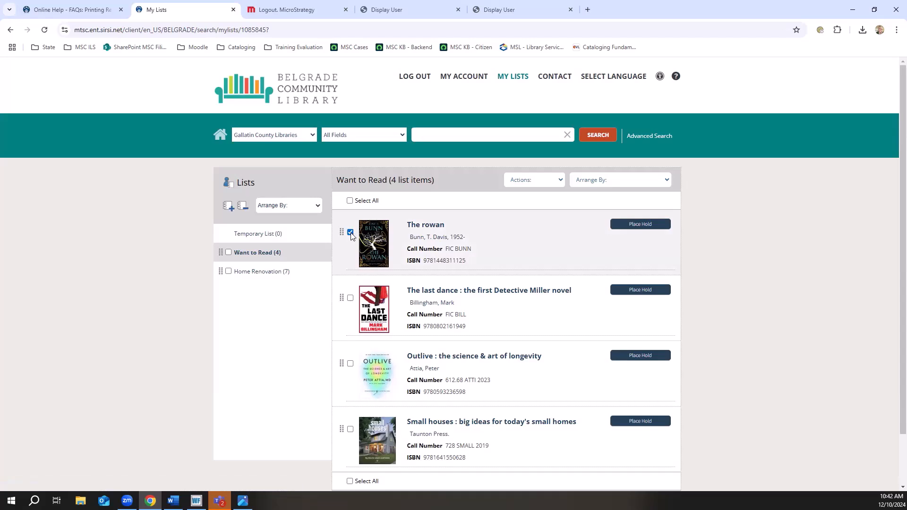
left_click(350, 232)
left_click(350, 201)
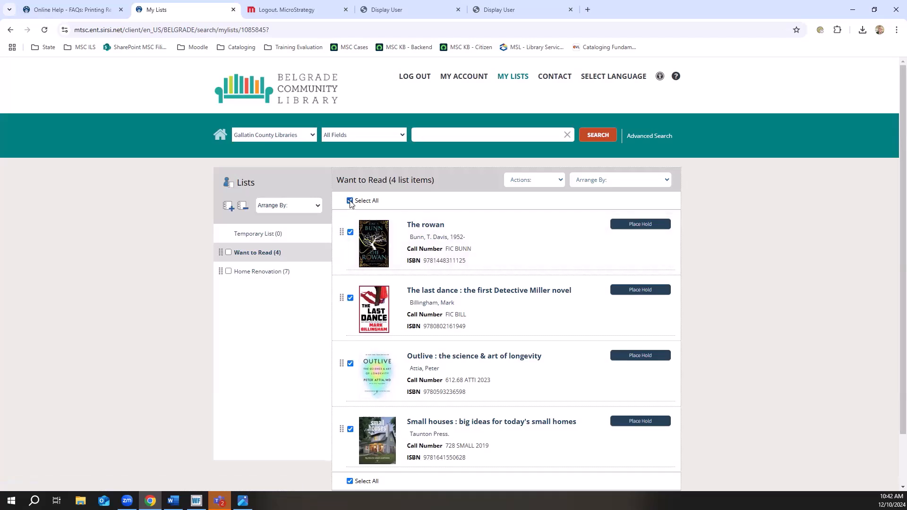
Generate the print-friendly version of the selected Want to Read items, and close it to return to the list.
left_click(538, 189)
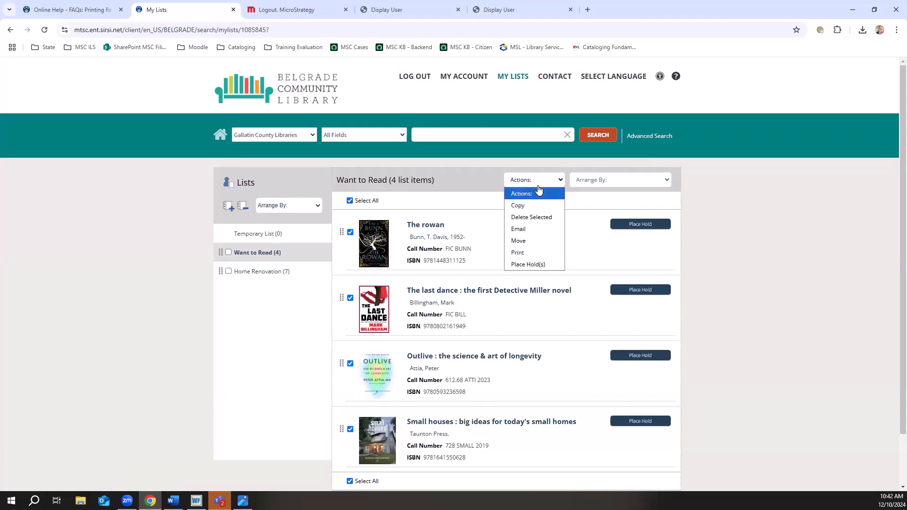
left_click(539, 255)
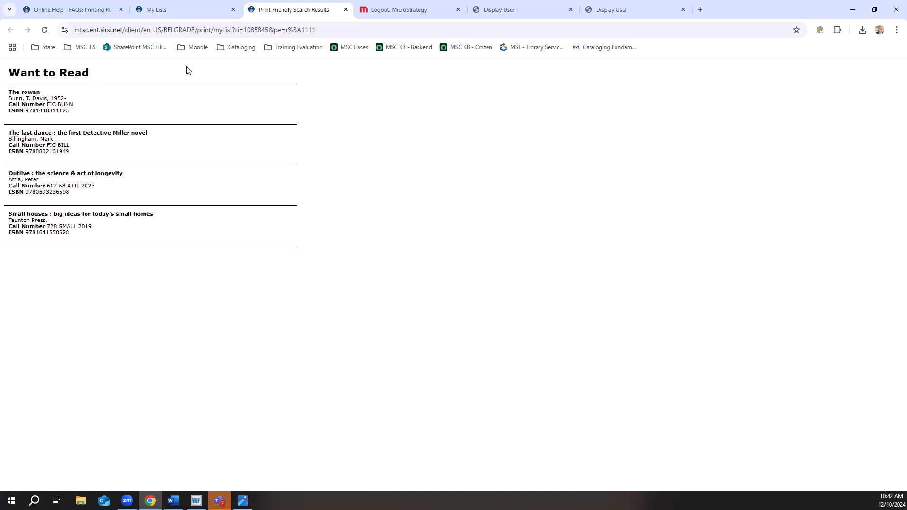
left_click(346, 9)
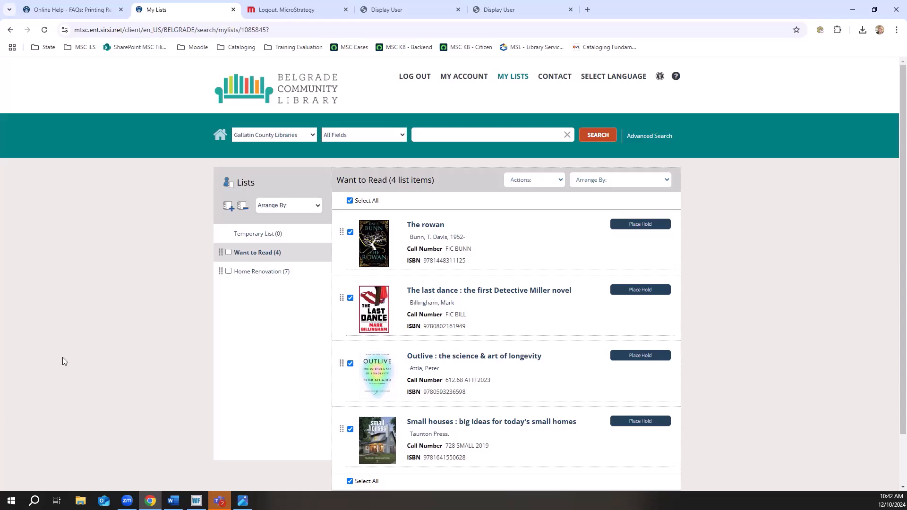
scroll(62, 361, "down", 2)
scroll(62, 362, "up", 1)
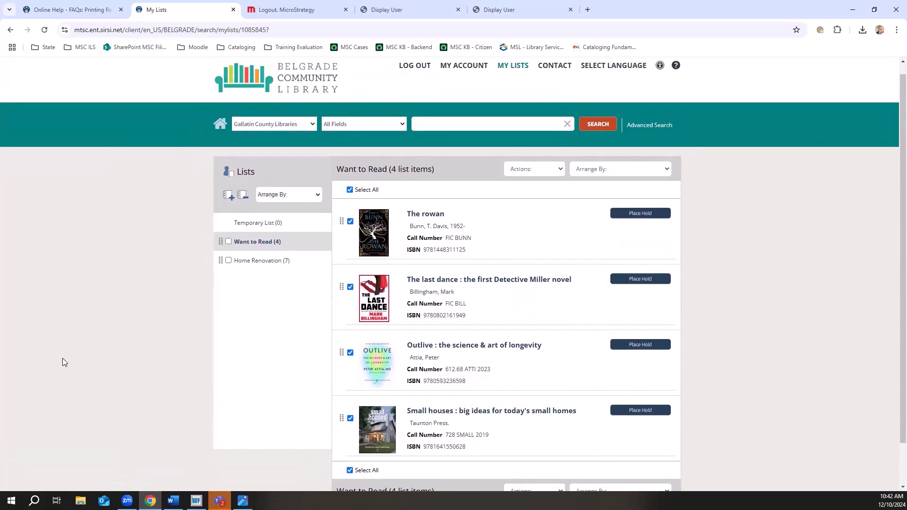
scroll(65, 362, "up", 1)
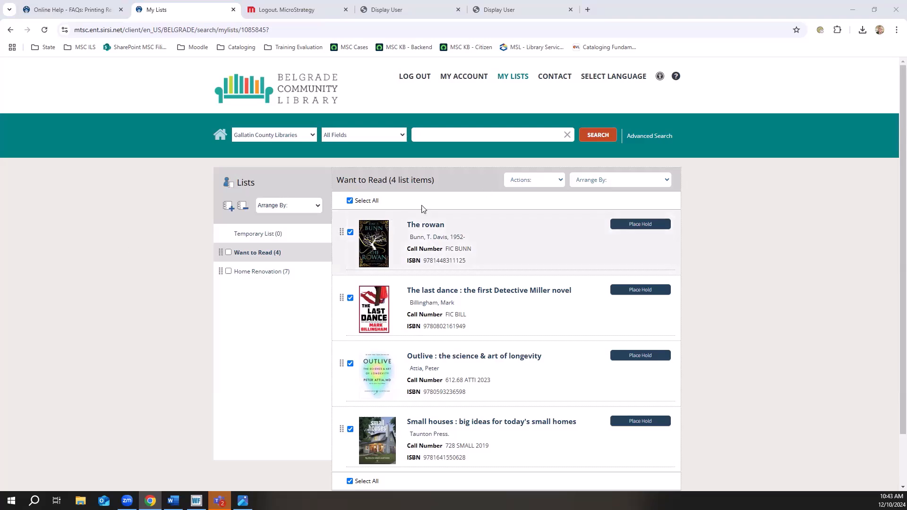
Generate the Want to Read printout again, keep it open, and go back to the saved lists.
left_click(530, 180)
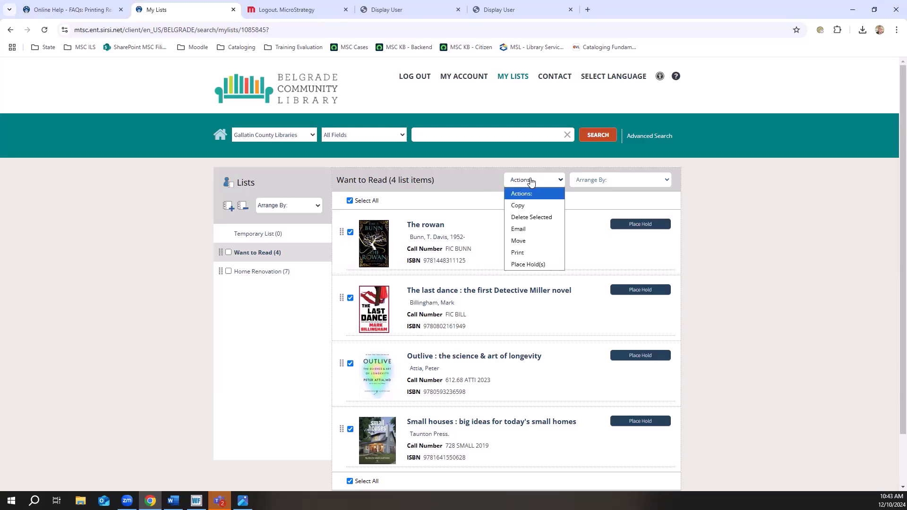
left_click(536, 251)
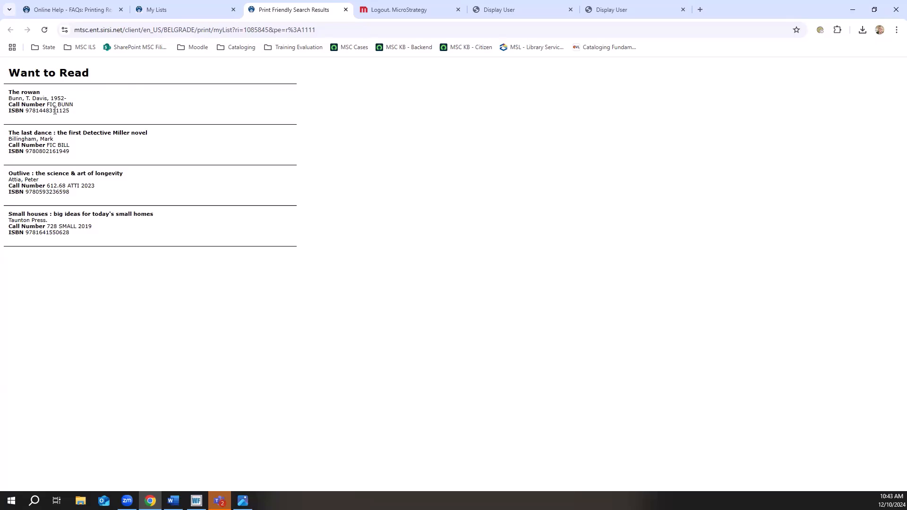
left_click(210, 12)
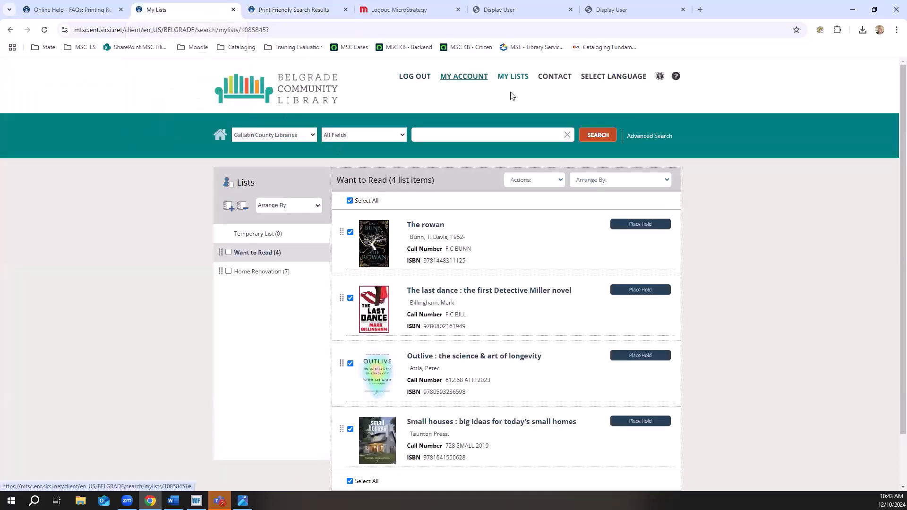
Return to the catalog home page, list the recently added adult books, and select all titles on the results page.
left_click(220, 135)
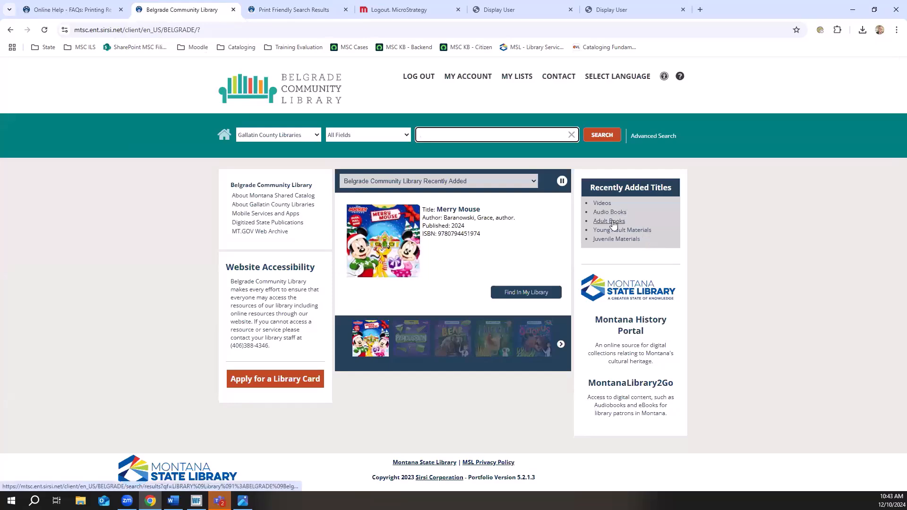
left_click(610, 222)
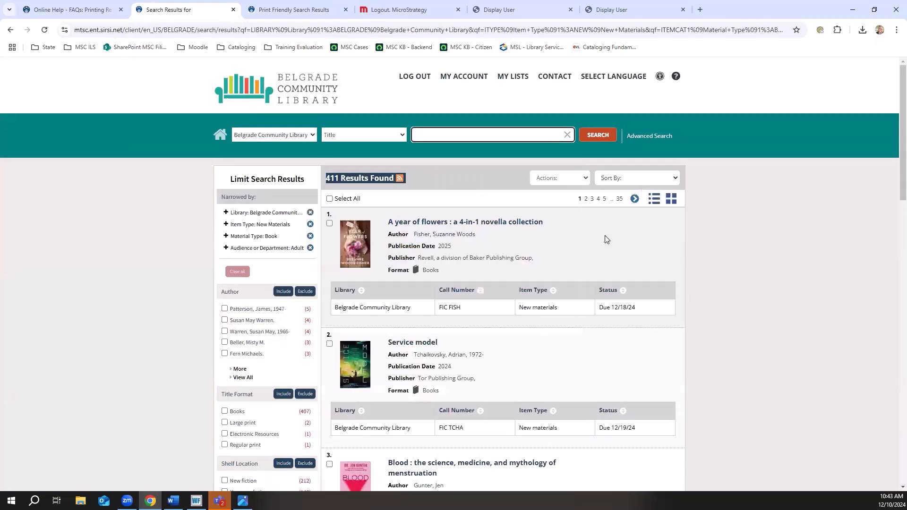
left_click(330, 199)
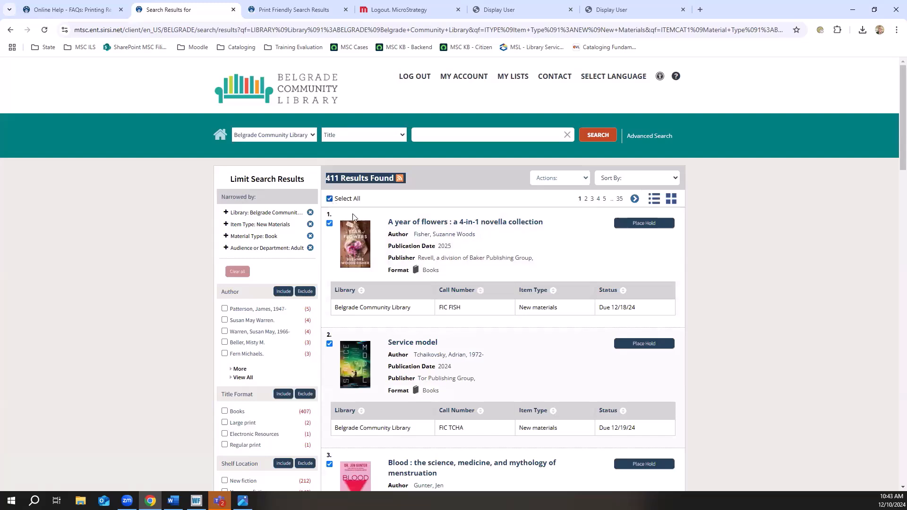
Generate the print-friendly version of the selected recently added adult books, review it, and close it.
left_click(559, 179)
left_click(552, 227)
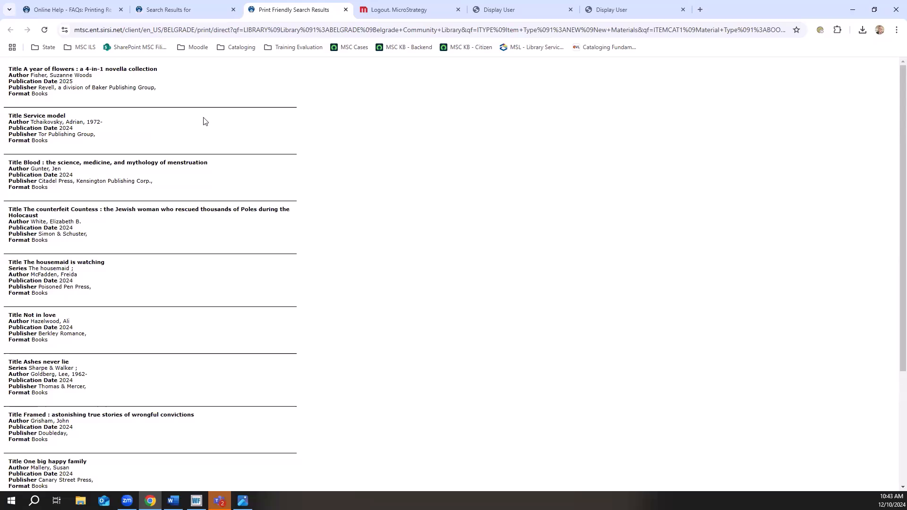
scroll(202, 194, "down", 1)
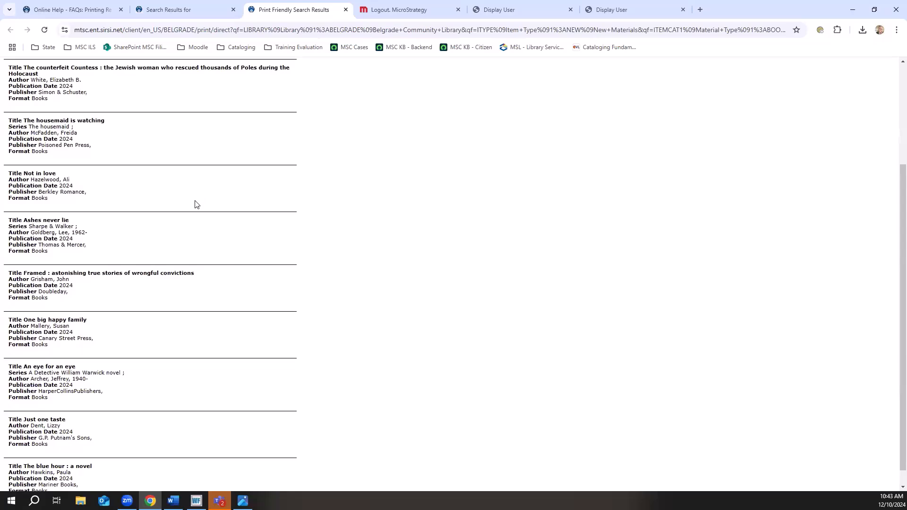
scroll(193, 206, "up", 3)
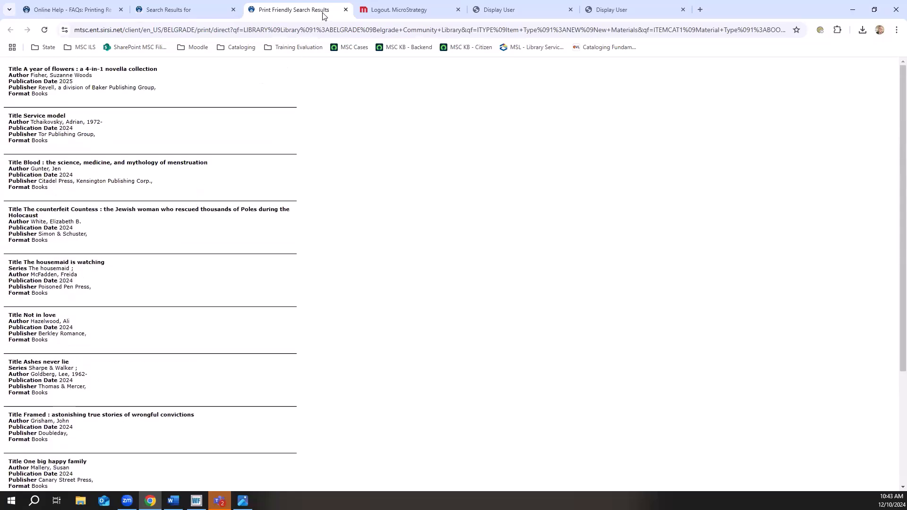
left_click(346, 10)
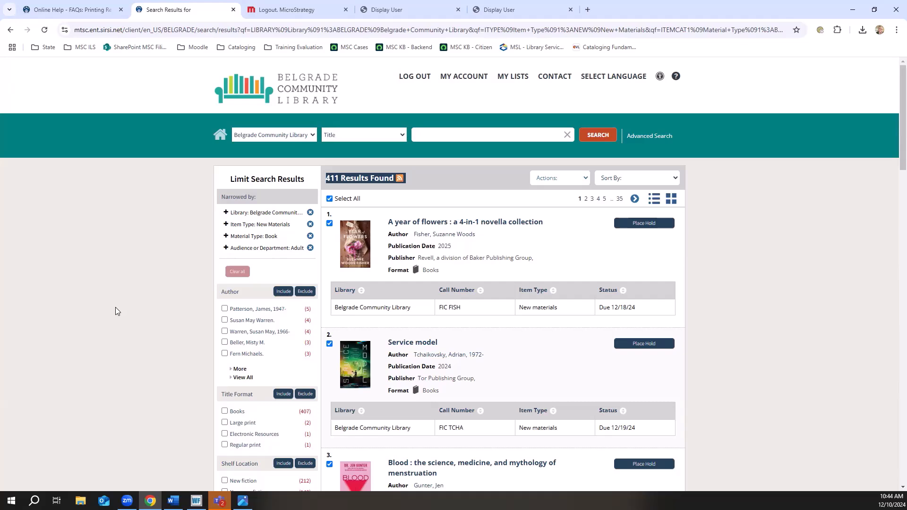
scroll(696, 350, "down", 1)
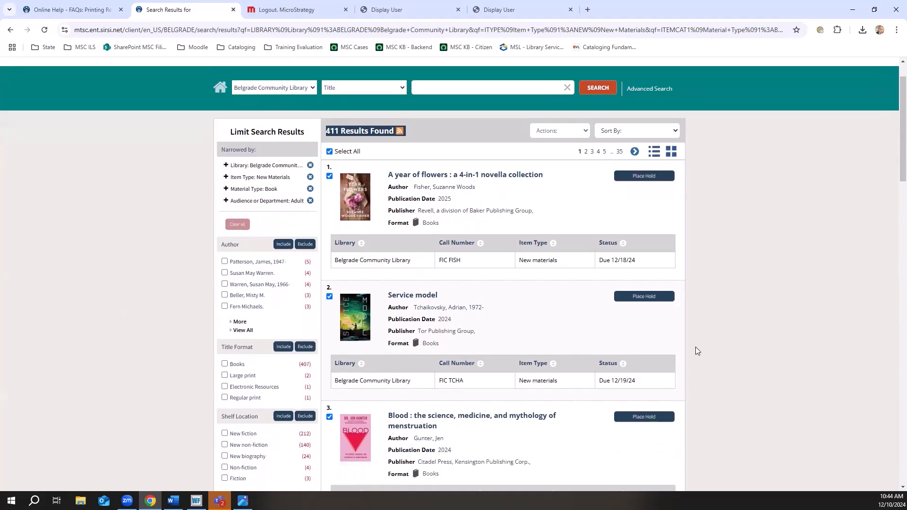
scroll(695, 347, "down", 3)
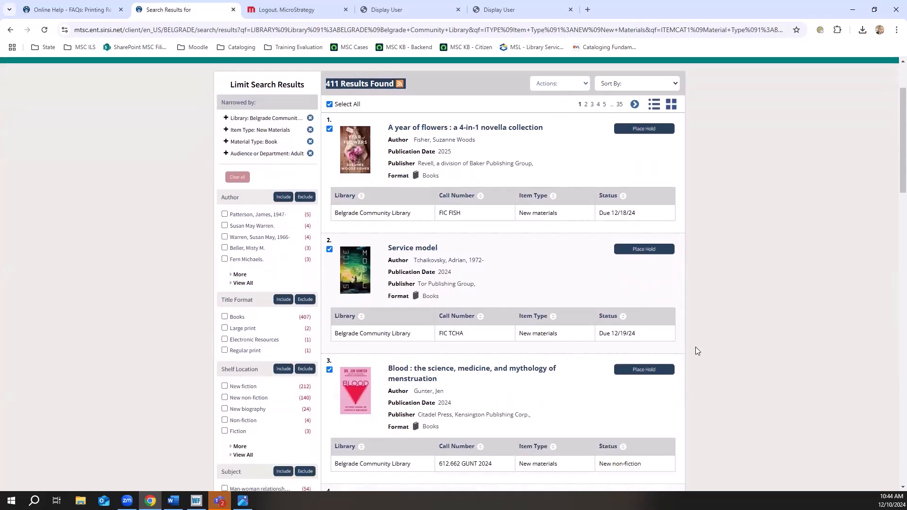
scroll(695, 350, "down", 5)
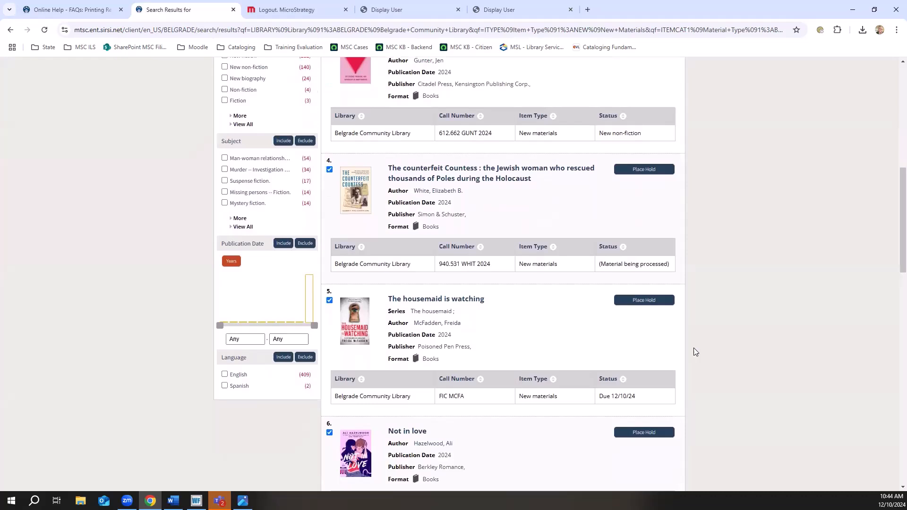
scroll(695, 352, "down", 1)
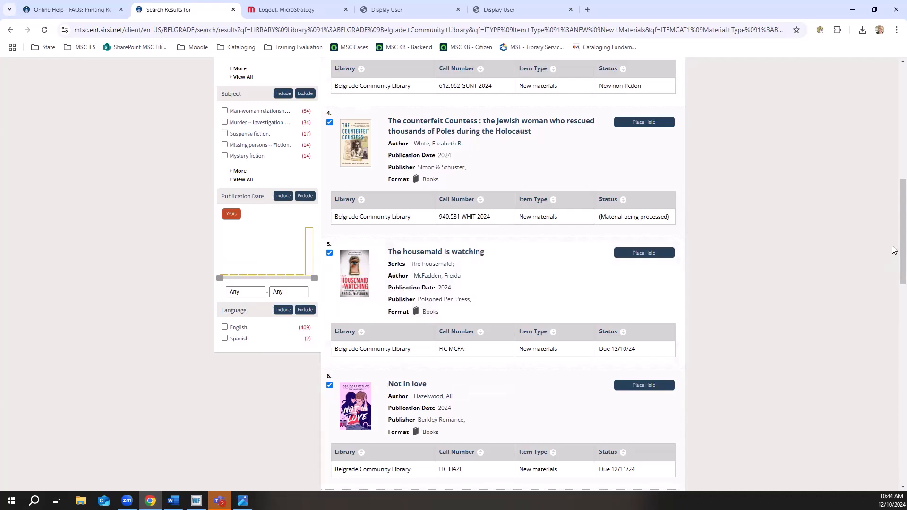
scroll(893, 244, "up", 6)
scroll(893, 148, "up", 4)
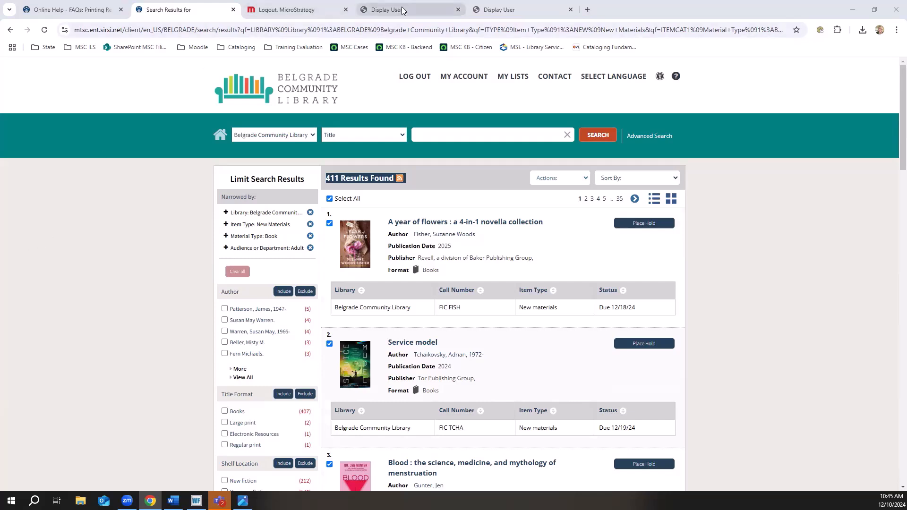
Move the MicroStrategy page out of the catalog's browser window into a separate window.
left_click(319, 10)
left_click_drag(319, 10, 326, 37)
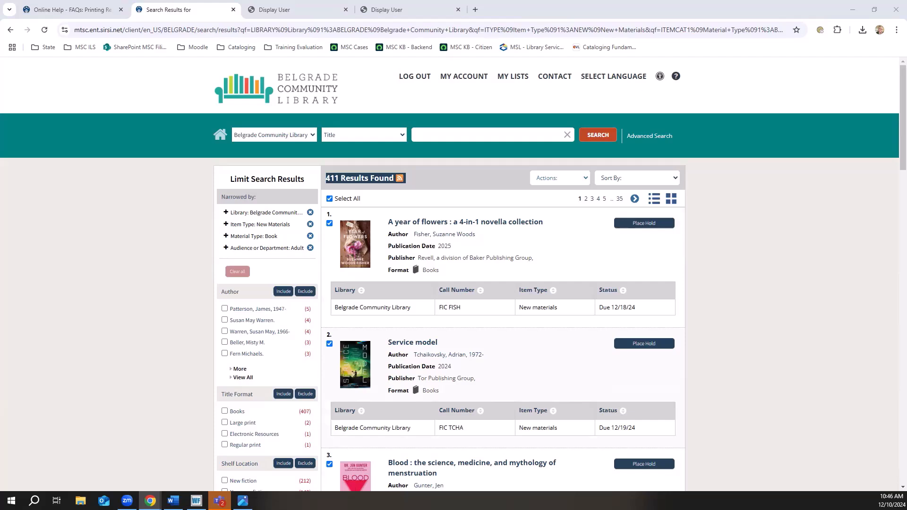
Return to the Belgrade catalog home page, and open the Bozeman catalog by changing the library code in the address to BOZEMAN.
left_click(220, 136)
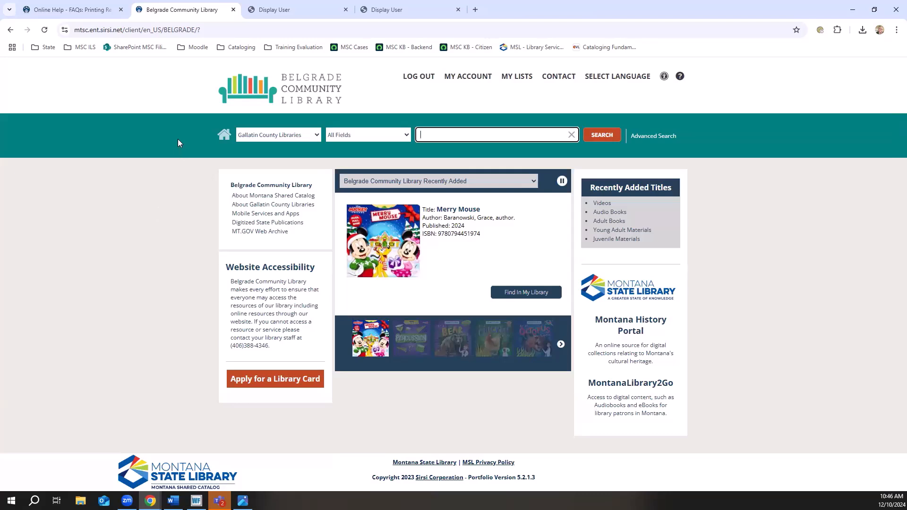
left_click(165, 29)
left_click_drag(165, 30, 222, 30)
type("BOZEM")
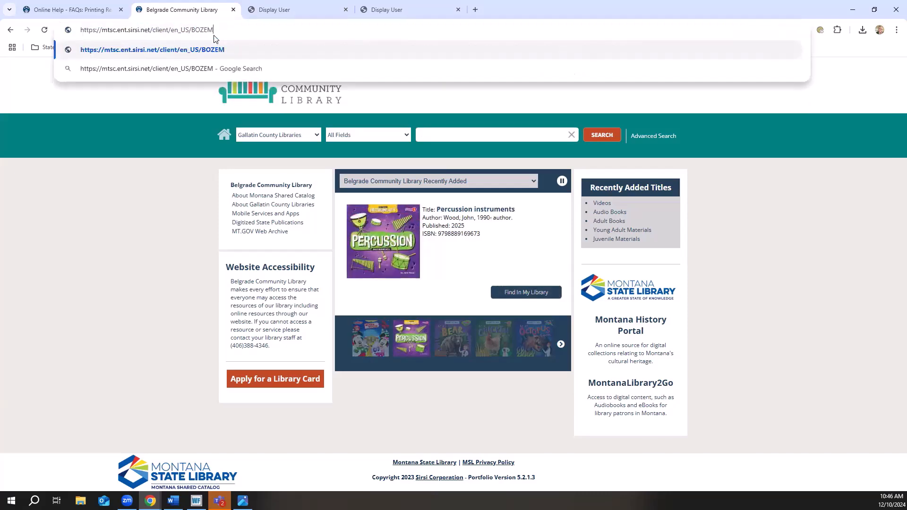
type("AN")
key("Return")
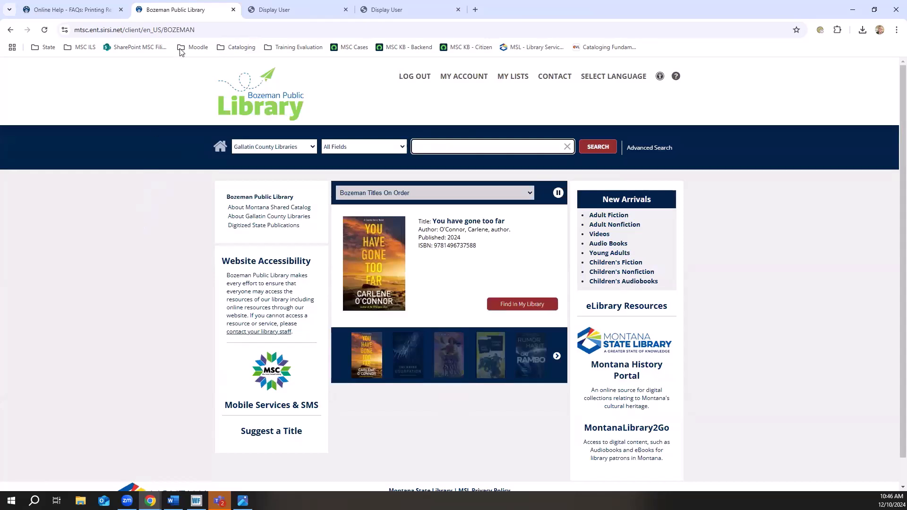
Open the Missoula Public Library catalog by replacing the library code in the address with MSLA-MAIN.
left_click(165, 29)
left_click_drag(164, 29, 198, 31)
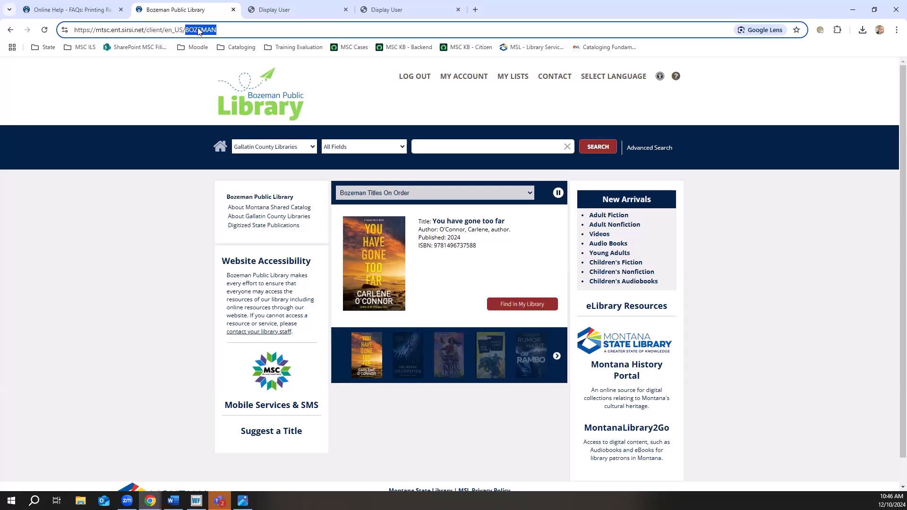
type("MSLA-MAI")
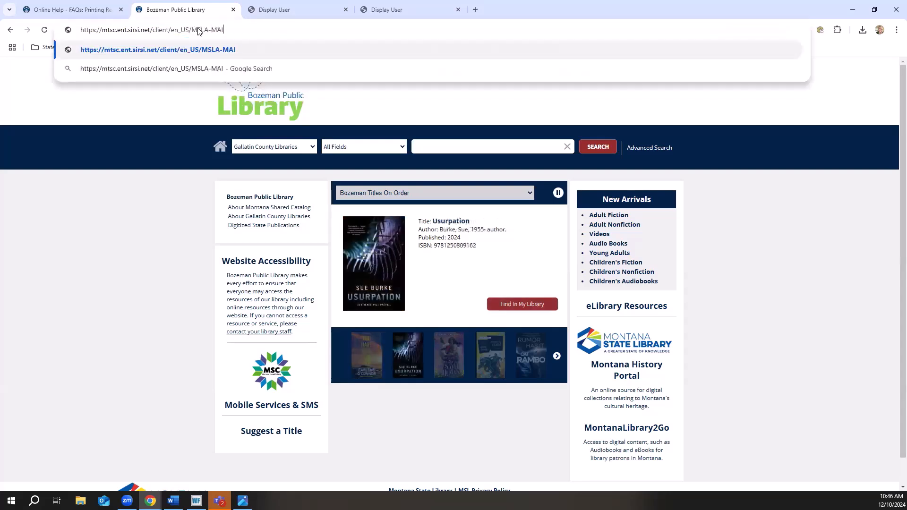
type("N")
key("Return")
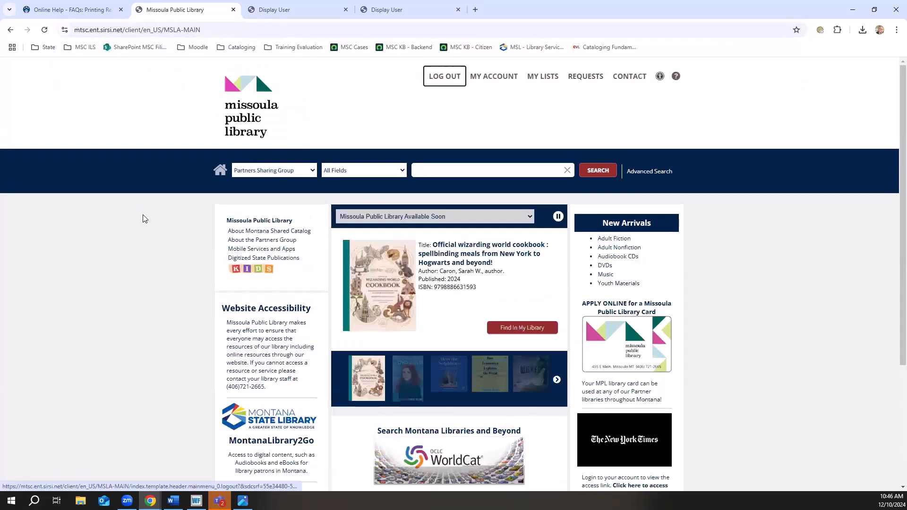
Open the Kids Catalog from the Missoula home page and look over its topic categories.
scroll(144, 216, "down", 2)
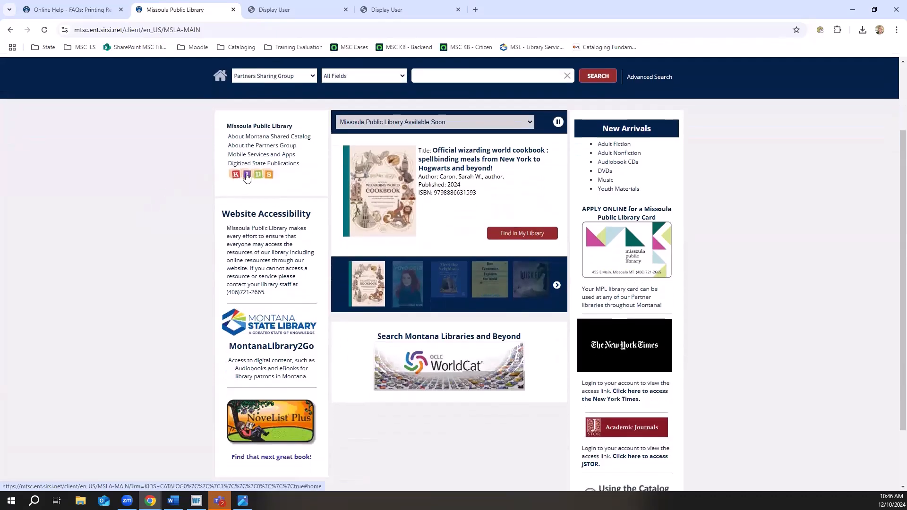
left_click(250, 176)
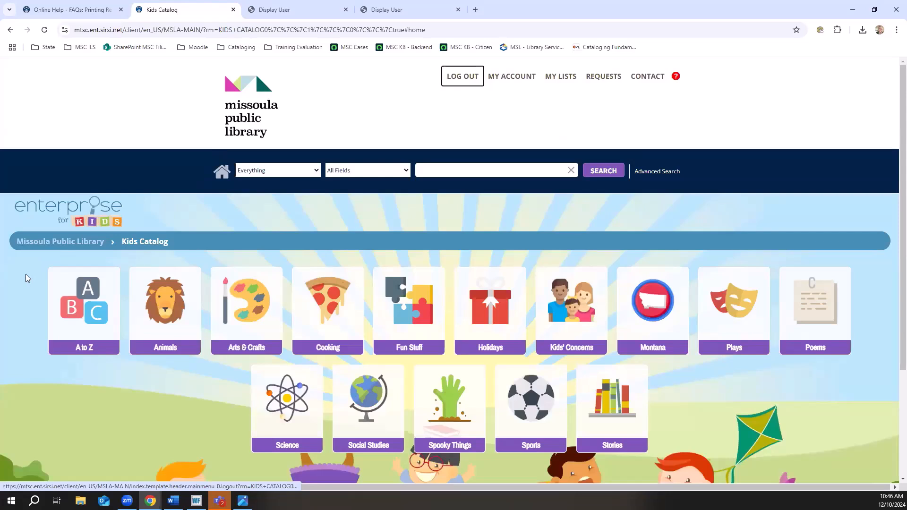
scroll(25, 274, "down", 2)
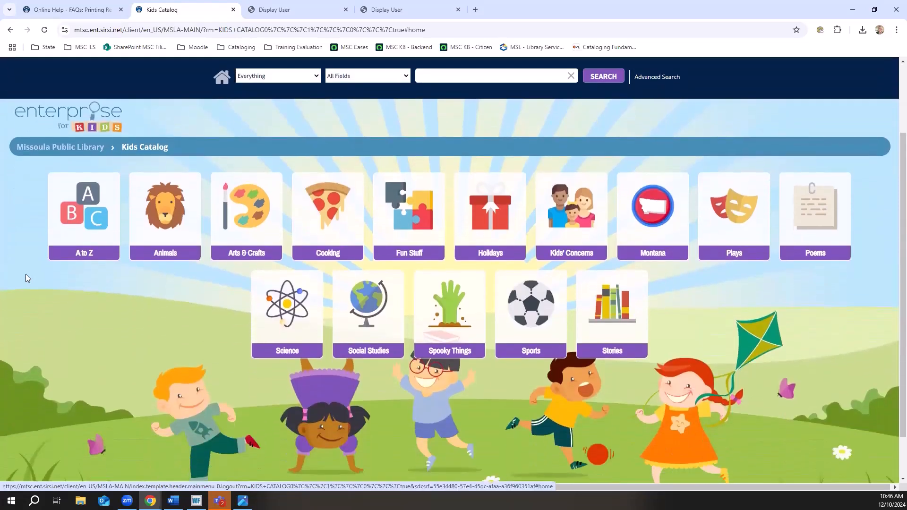
scroll(26, 278, "up", 2)
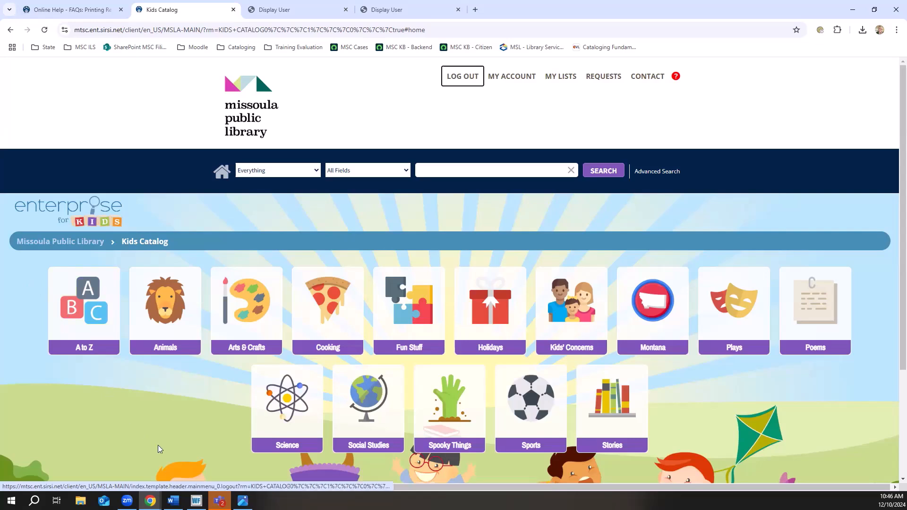
scroll(158, 445, "down", 1)
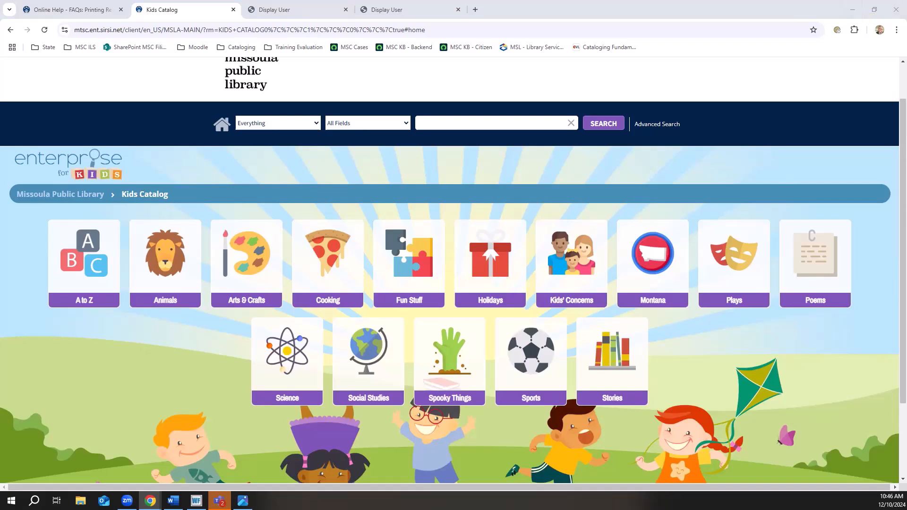
Switch to MicroStrategy, recover the Home Location - List report and page it by the BOARD-BOOK item collection.
left_click_drag(529, 2, 521, 5)
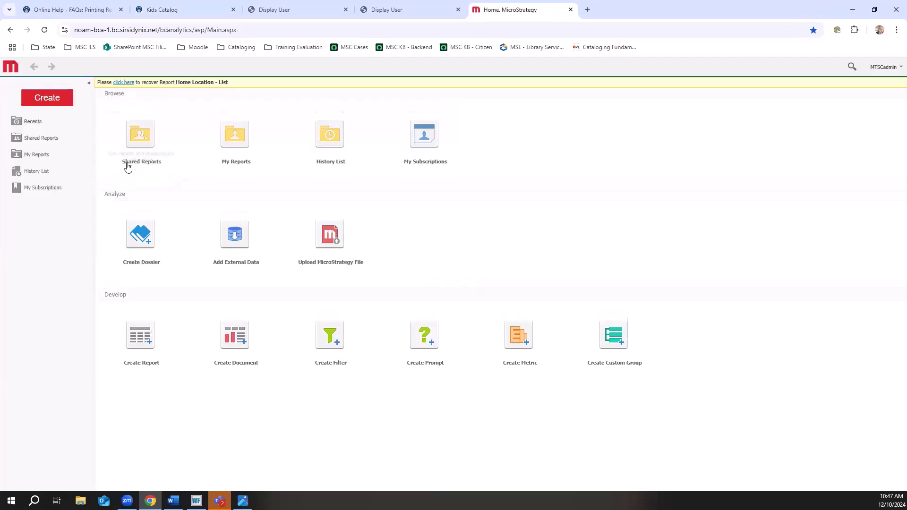
left_click(126, 83)
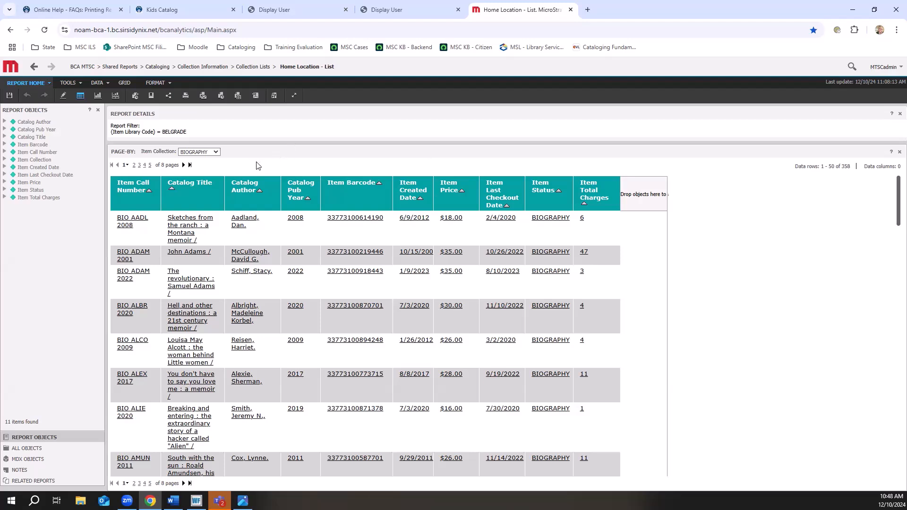
left_click(216, 152)
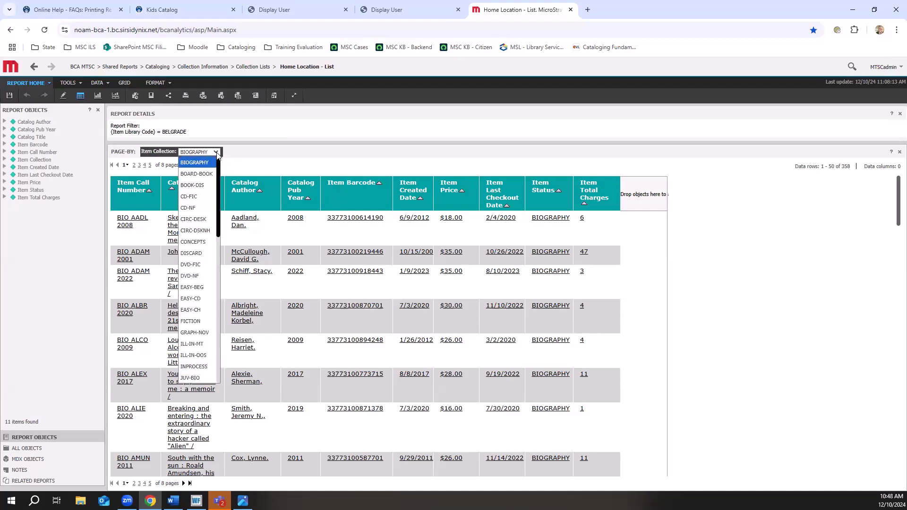
left_click(198, 175)
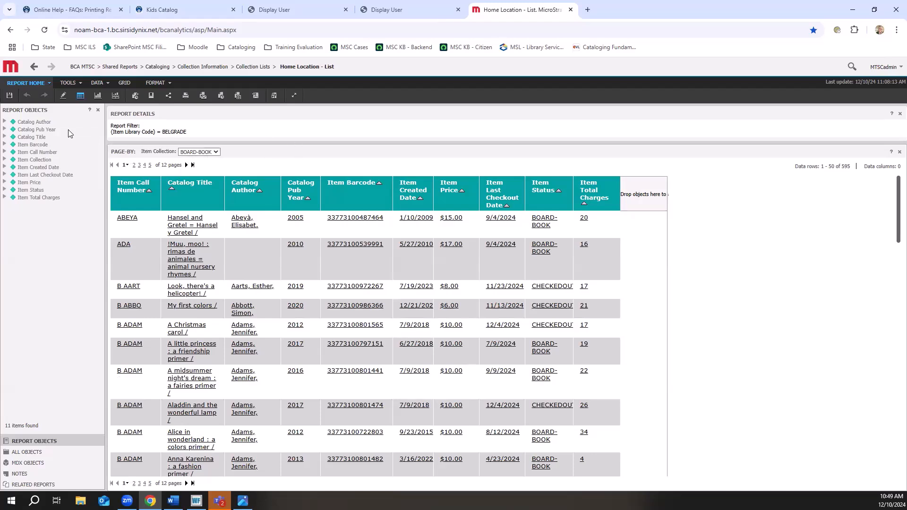
Generate a printable version of the whole report in landscape at 100% font size, with all page-by fields expanded.
left_click(50, 85)
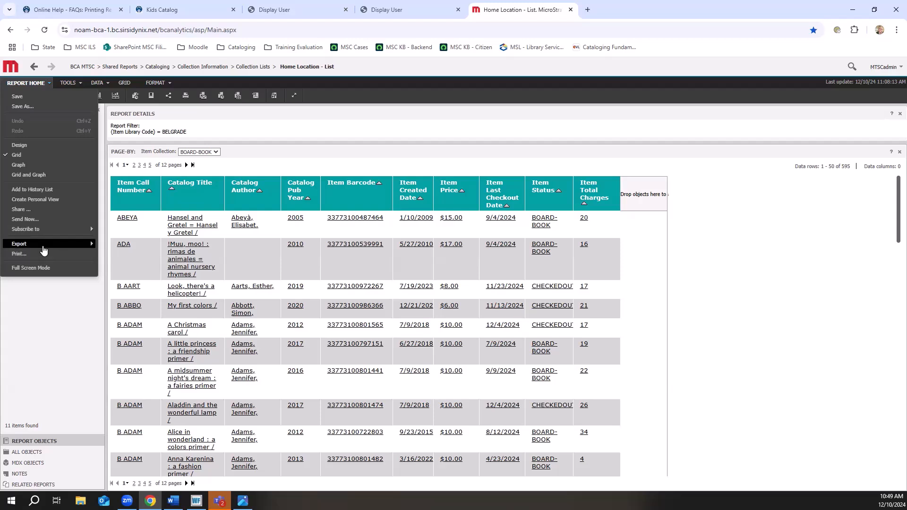
mouse_move(43, 251)
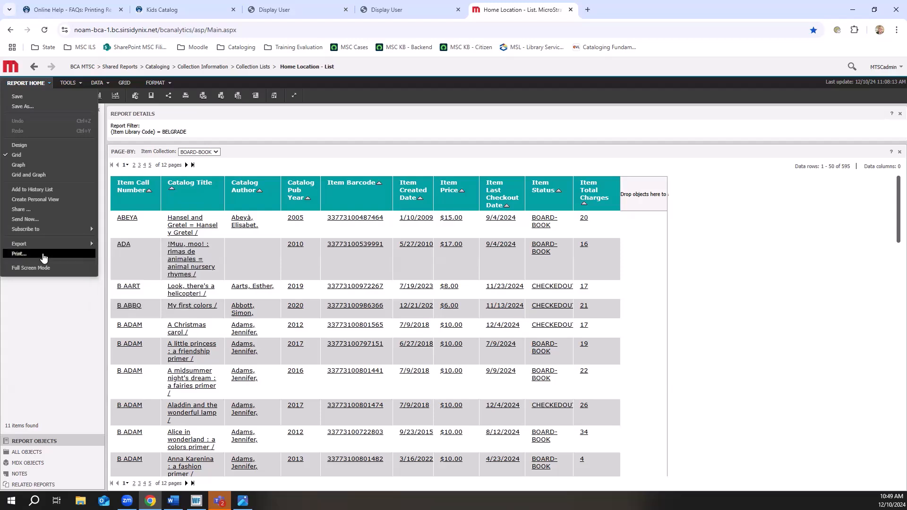
left_click(43, 255)
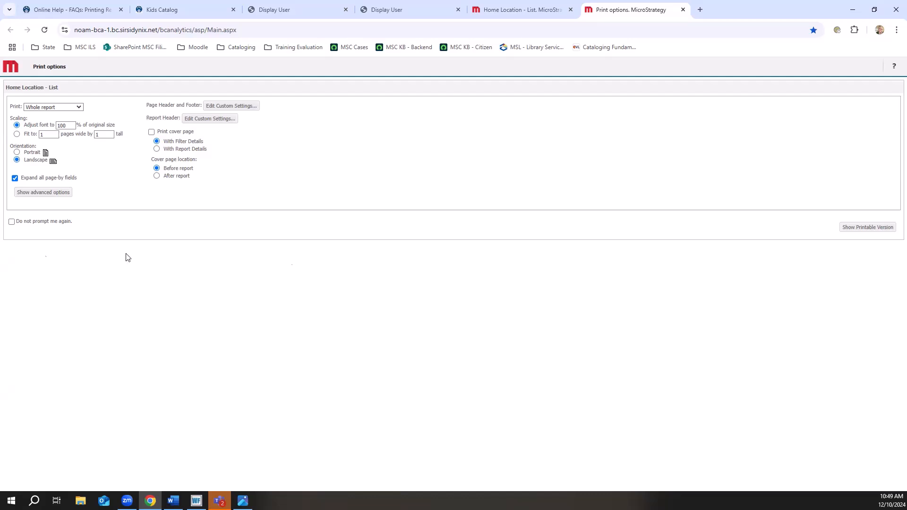
left_click(866, 227)
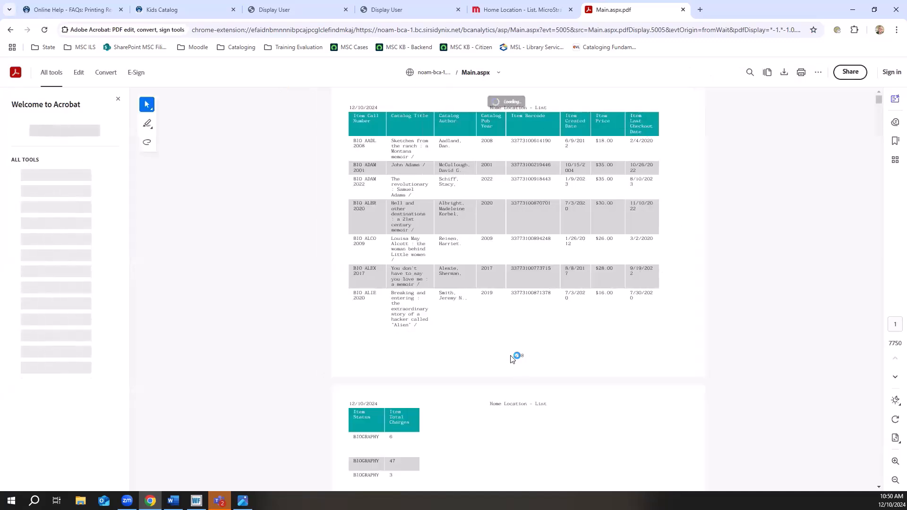
Look through the first pages of the printable PDF, and close it to return to the report.
scroll(600, 335, "down", 4)
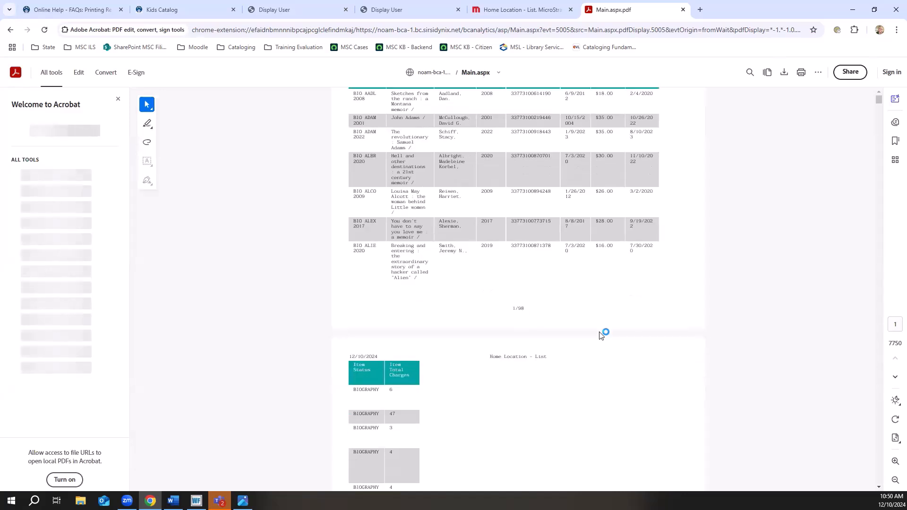
scroll(601, 335, "down", 2)
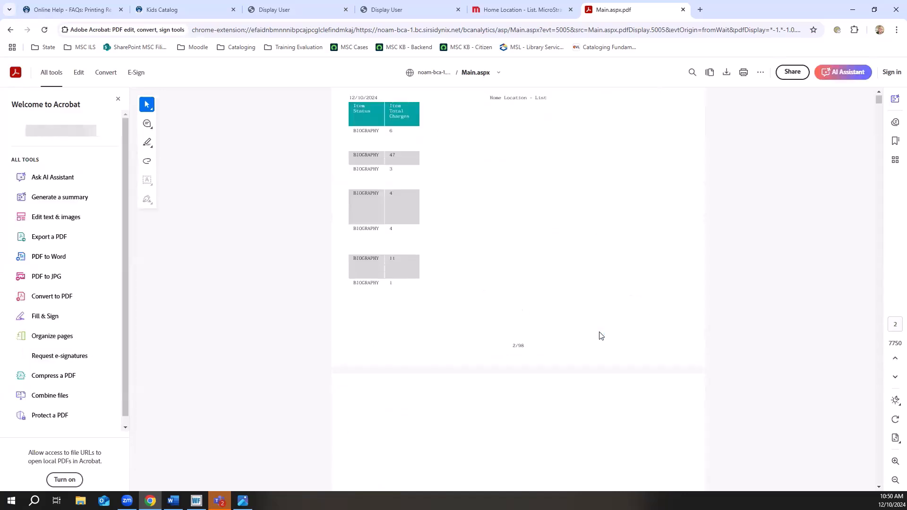
scroll(600, 336, "up", 2)
scroll(601, 335, "up", 4)
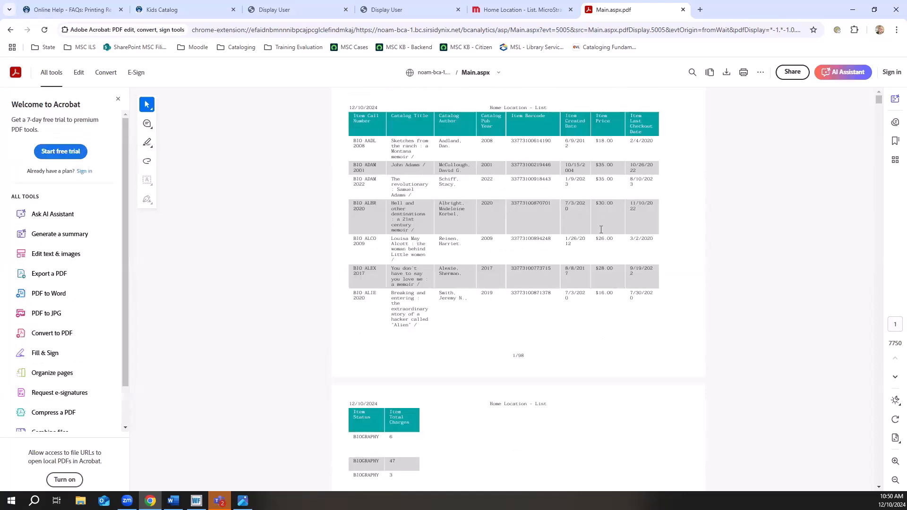
left_click(683, 9)
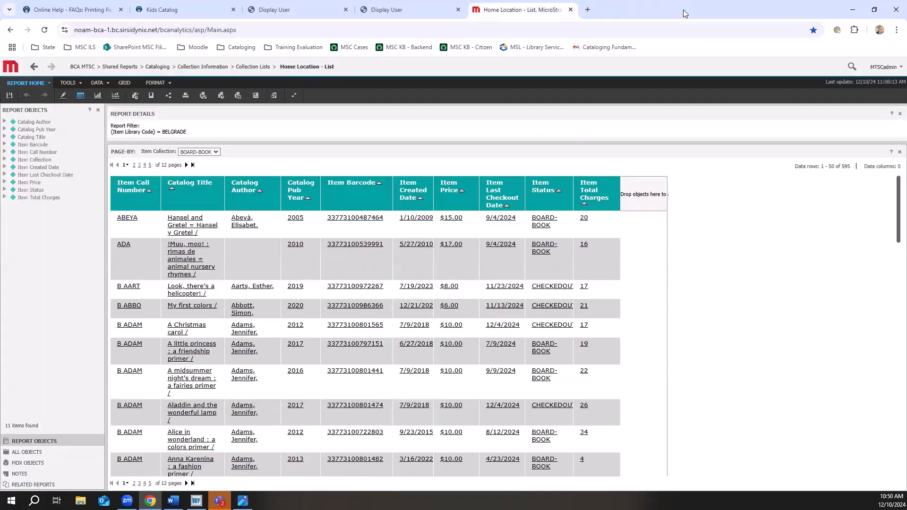
Export the whole report as Excel with formatting, each page on a separate sheet, and save it to Downloads as Home Location - List (1).
left_click(50, 83)
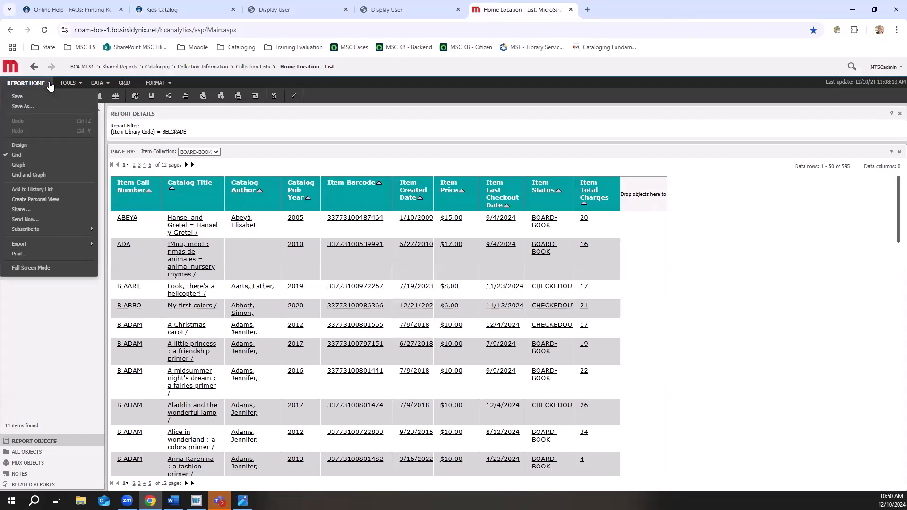
mouse_move(56, 246)
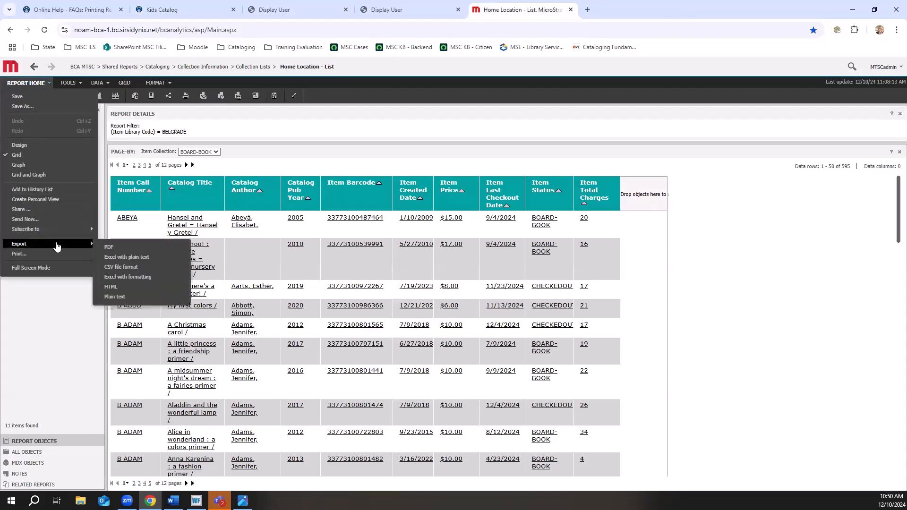
left_click(159, 279)
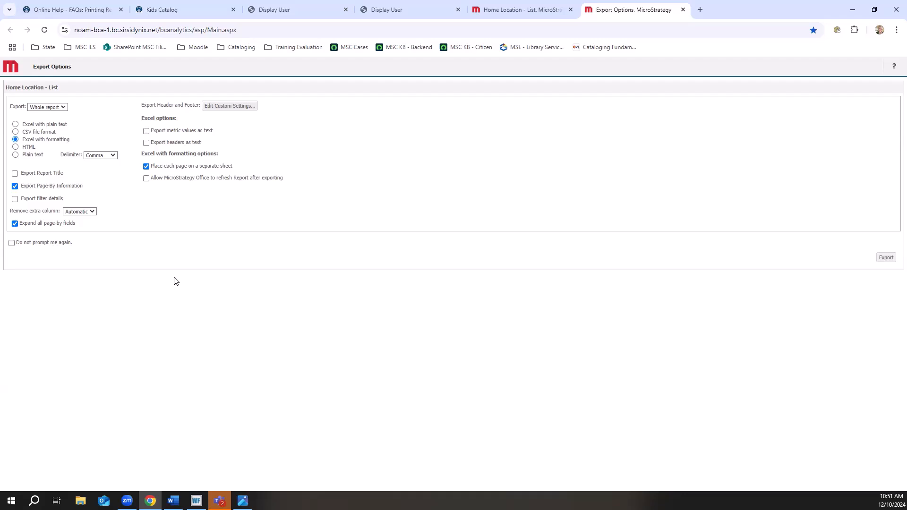
left_click(66, 113)
left_click(66, 110)
left_click(886, 259)
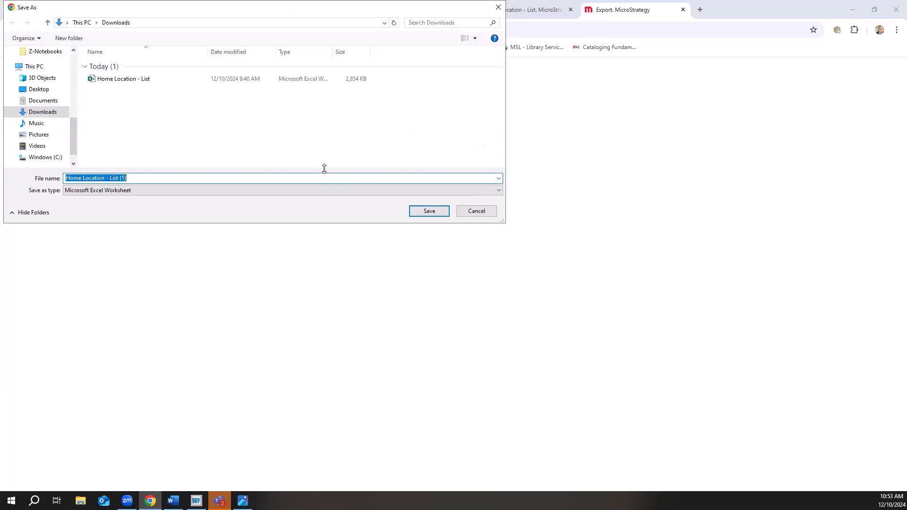
left_click(429, 211)
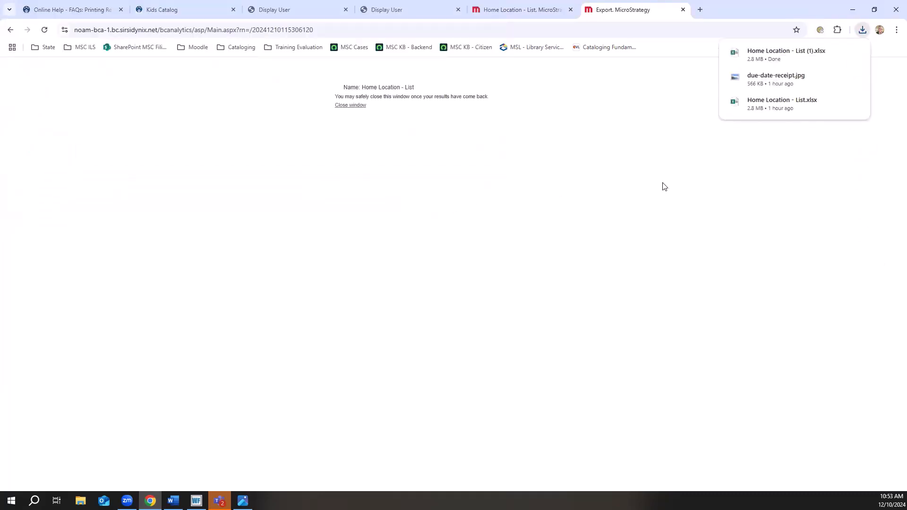
Open the downloaded Home Location - List (1) workbook in Excel, enable editing and select the Item Collection line on the BIOGRAPHY sheet.
left_click(779, 53)
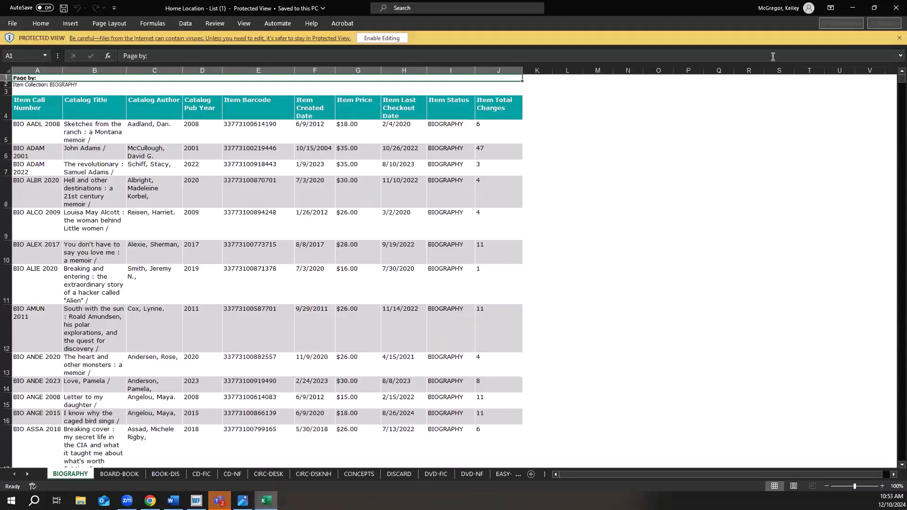
left_click(384, 39)
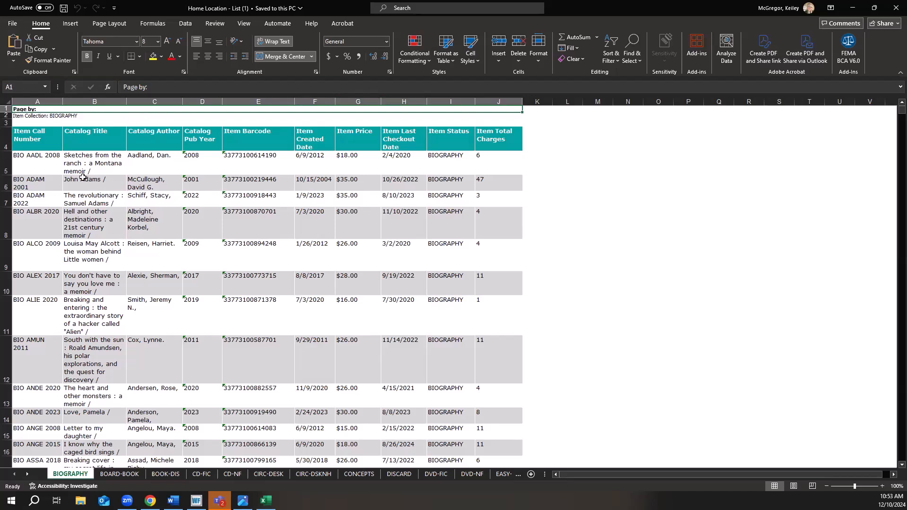
left_click(59, 117)
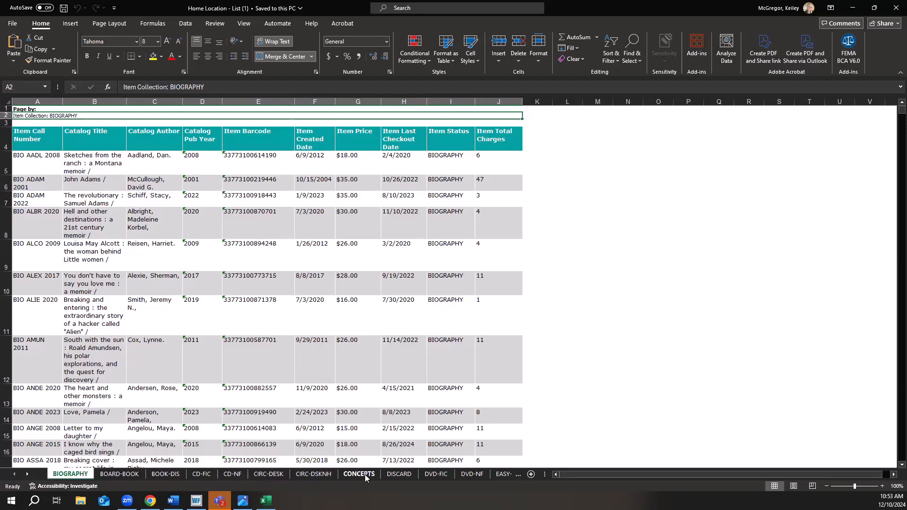
Look over the item rows on the DVD-NF sheet, and return to the MicroStrategy report, closing the finished export page.
left_click(479, 475)
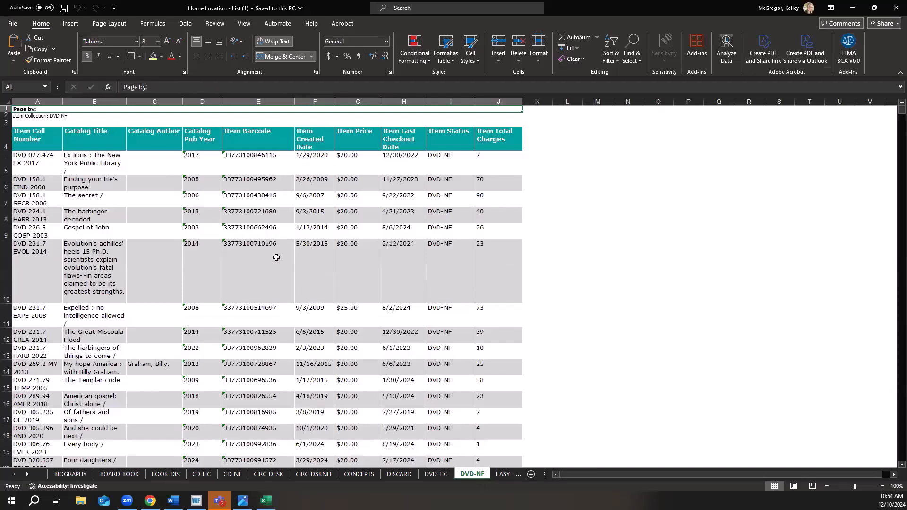
scroll(276, 258, "down", 4)
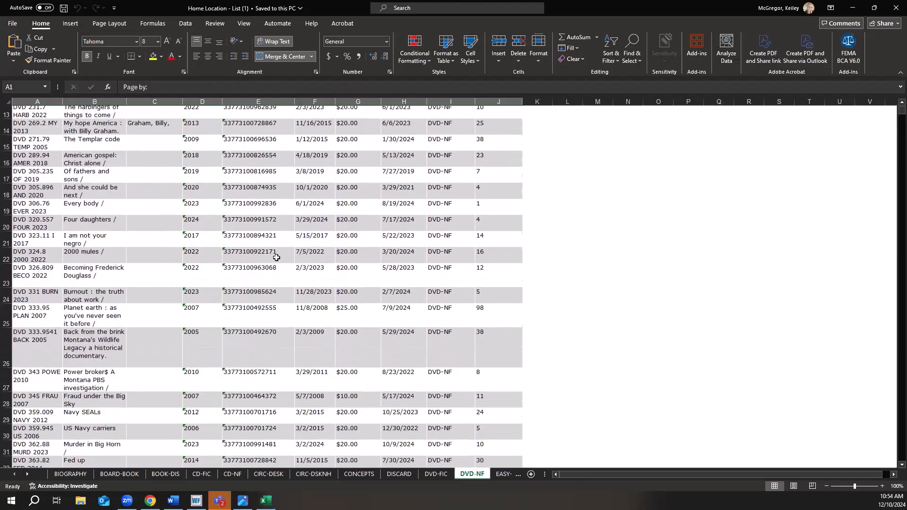
scroll(276, 258, "down", 4)
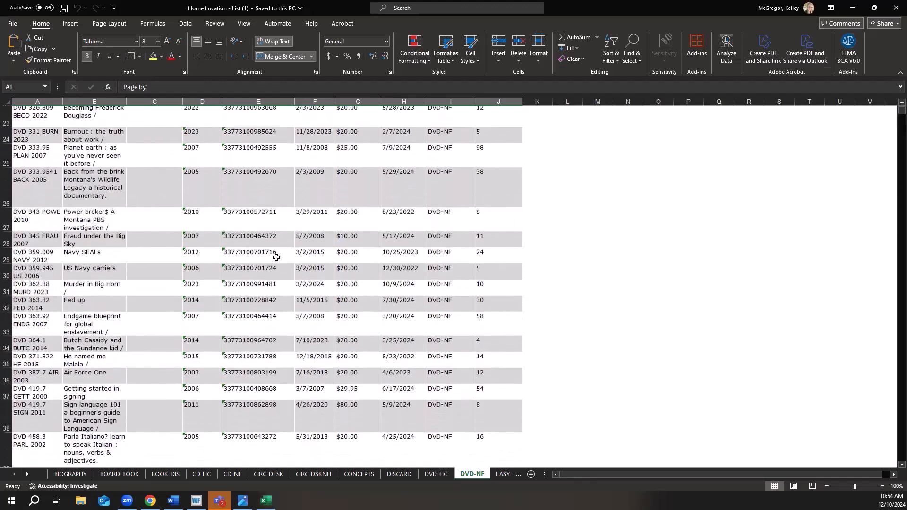
scroll(276, 258, "up", 3)
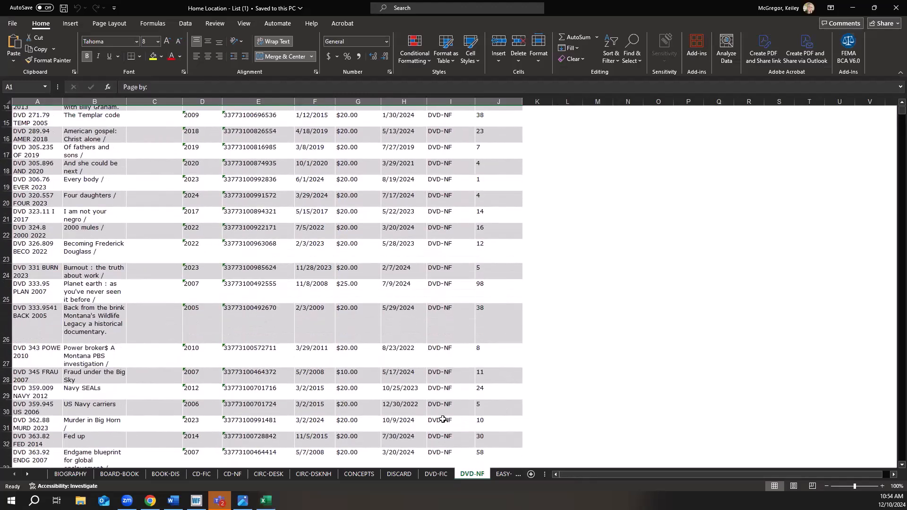
scroll(443, 419, "up", 5)
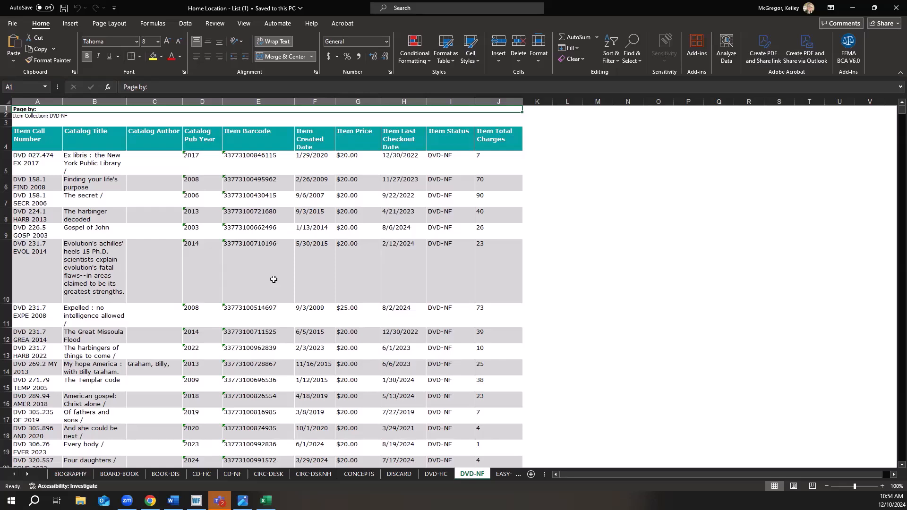
left_click(857, 10)
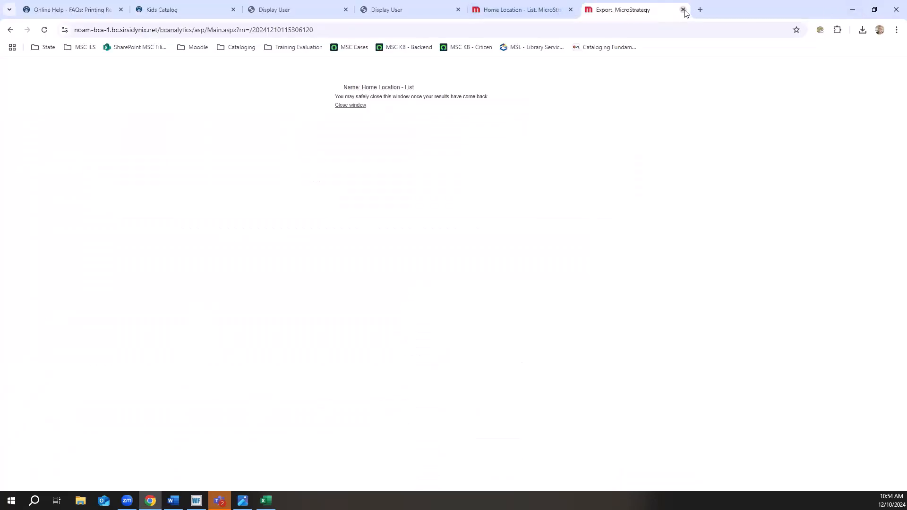
left_click(683, 10)
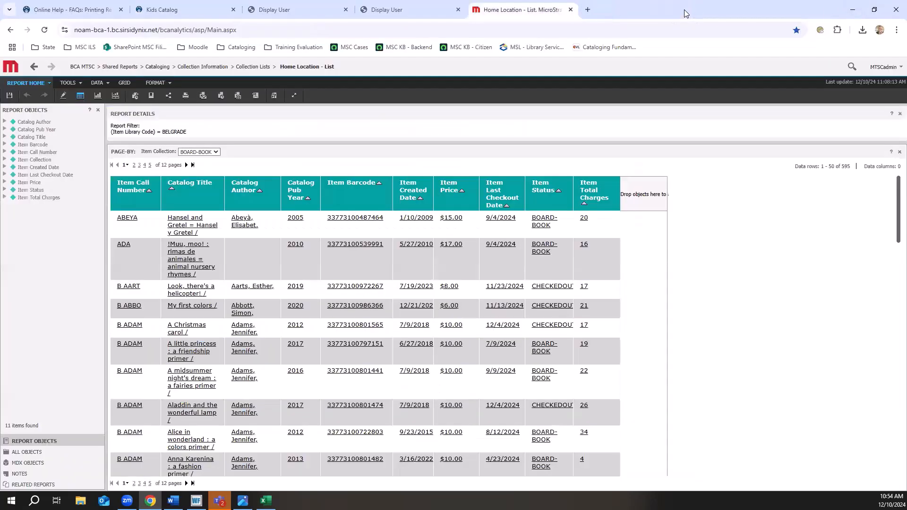
Open the export options for the Home Location - List report with Excel with plain text as the format.
left_click(49, 84)
mouse_move(58, 244)
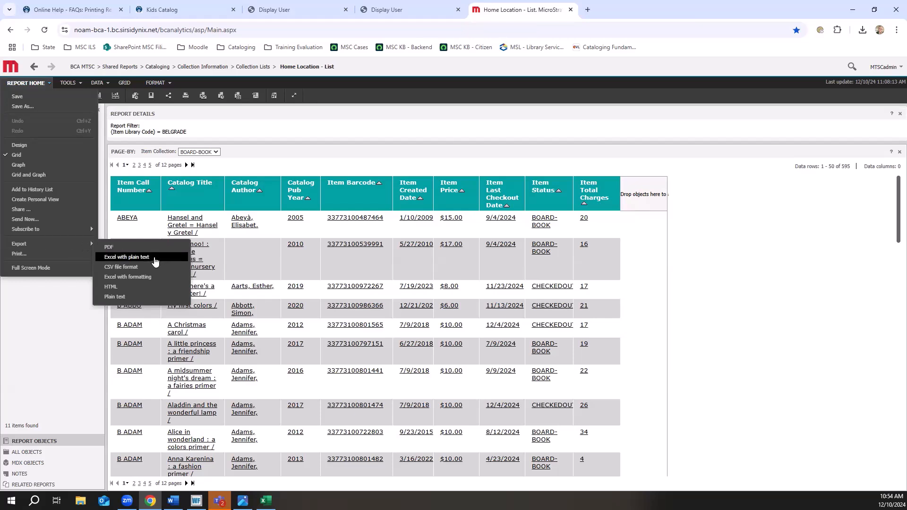
left_click(155, 261)
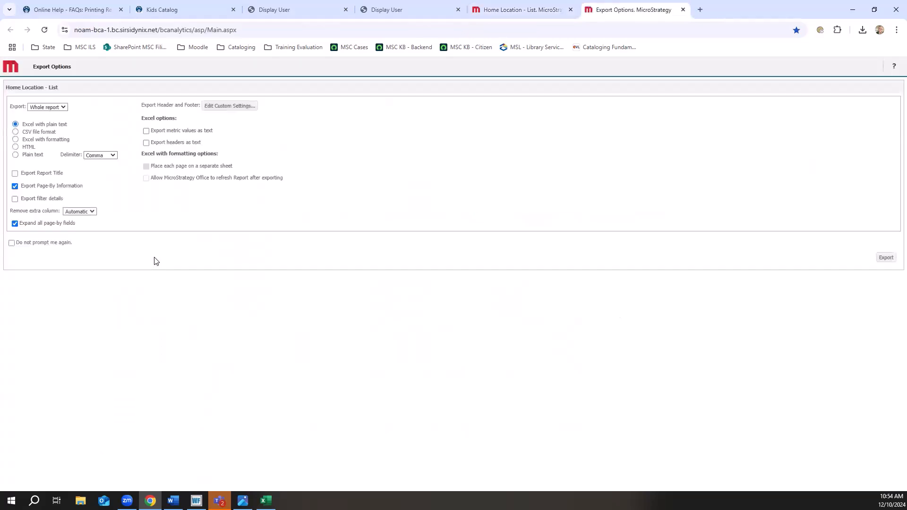